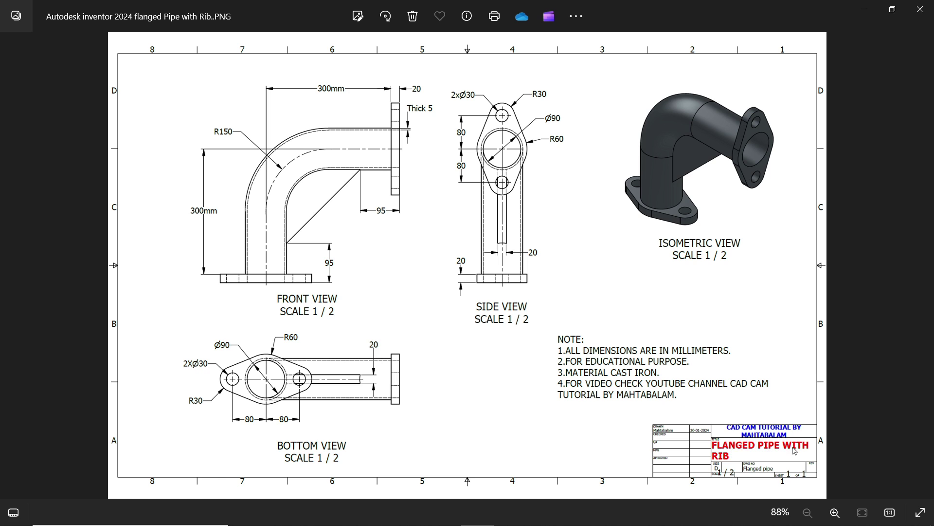
Examine the front and side view dimensions in the flanged pipe drawing, and switch to Autodesk Inventor
key("ctrl+plus")
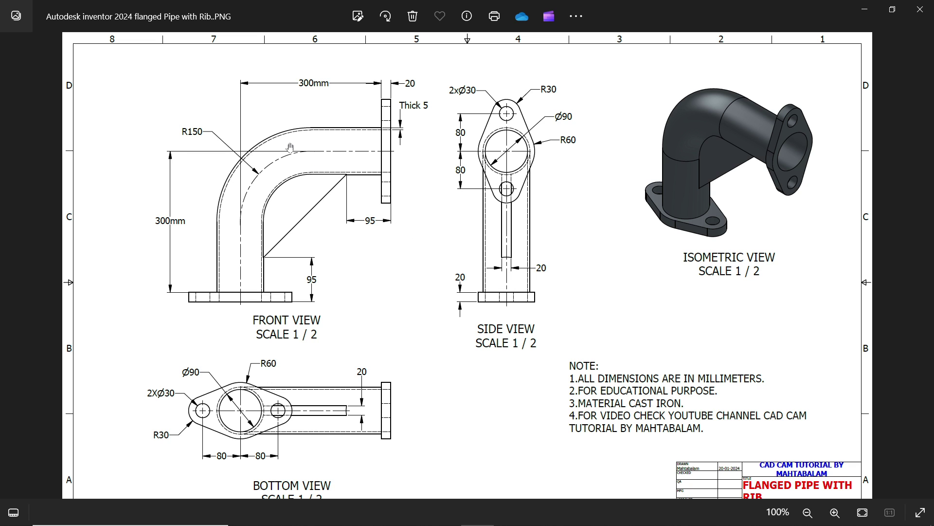
scroll(290, 147, "up", 1)
scroll(290, 147, "up", 1)
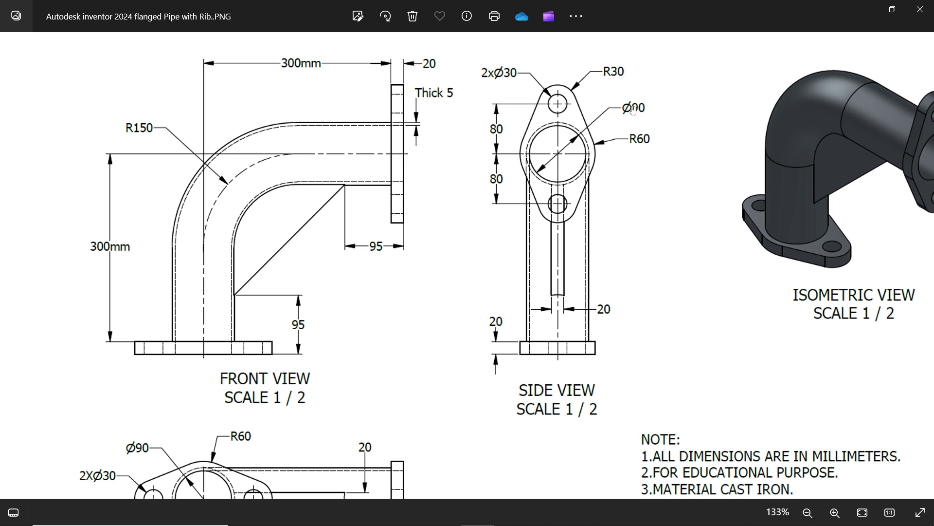
left_click(866, 10)
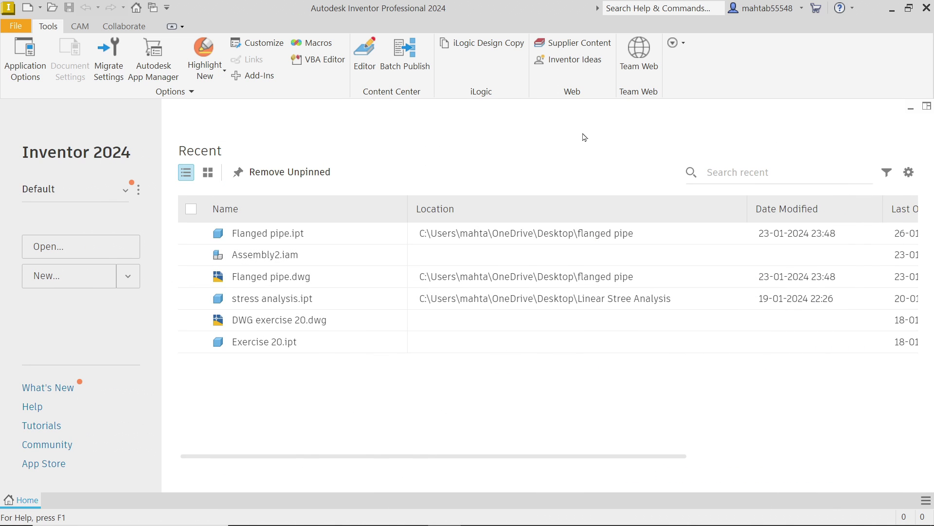
Create a new part file from the metric Standard (mm).ipt template
left_click(53, 274)
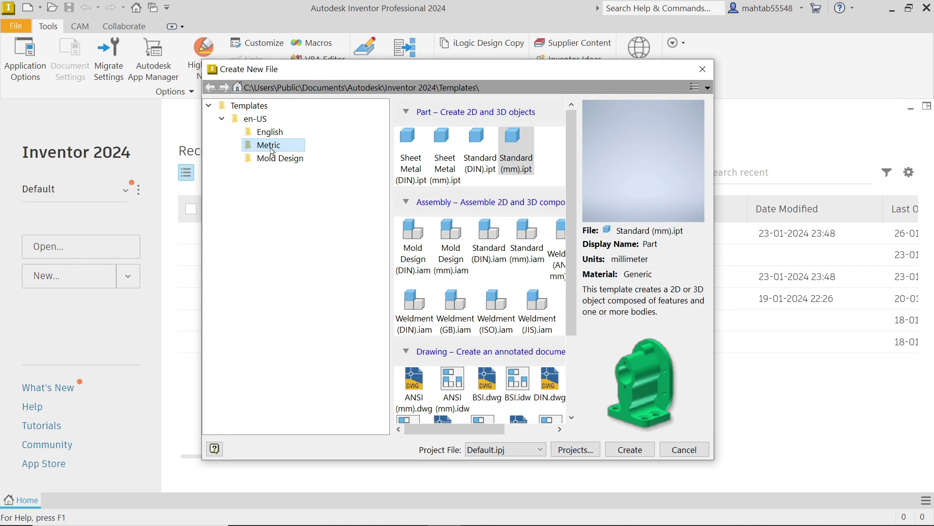
left_click(512, 156)
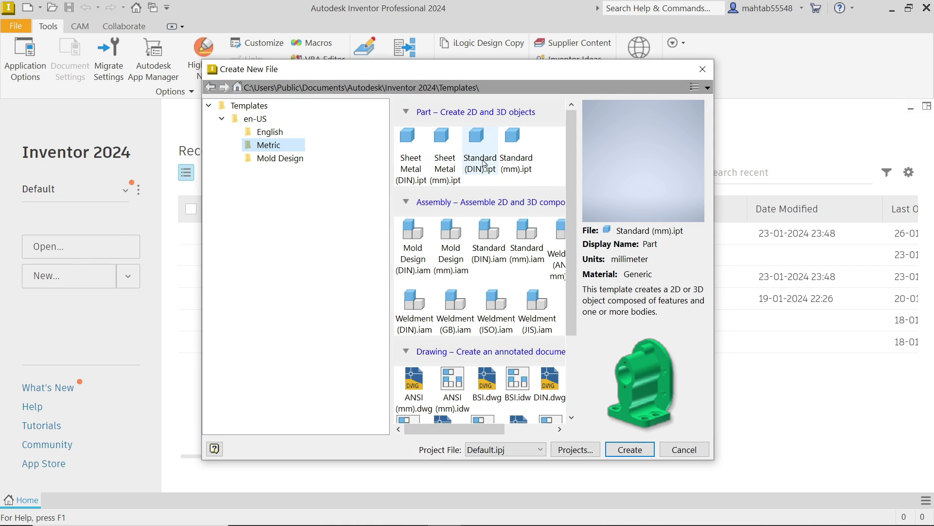
left_click(517, 163)
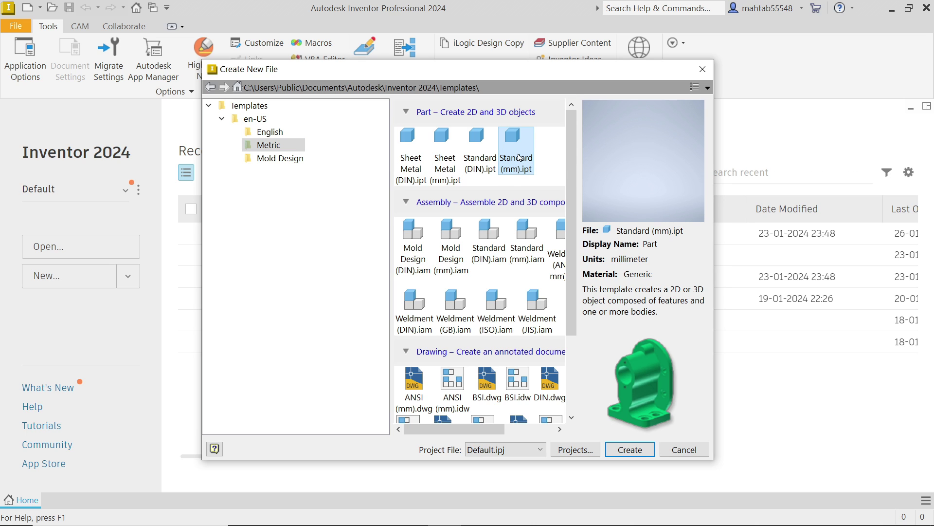
left_click(621, 449)
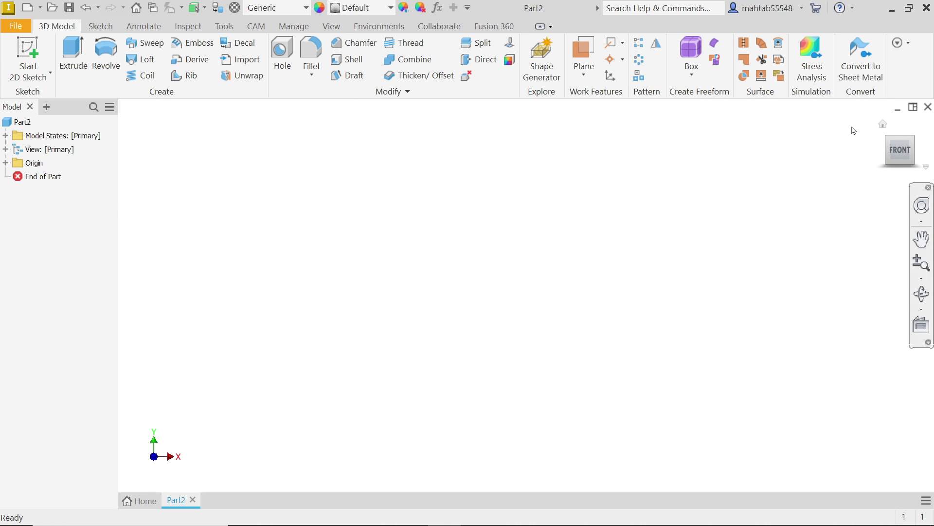
Start a new 2D sketch on the XY origin plane
left_click(883, 124)
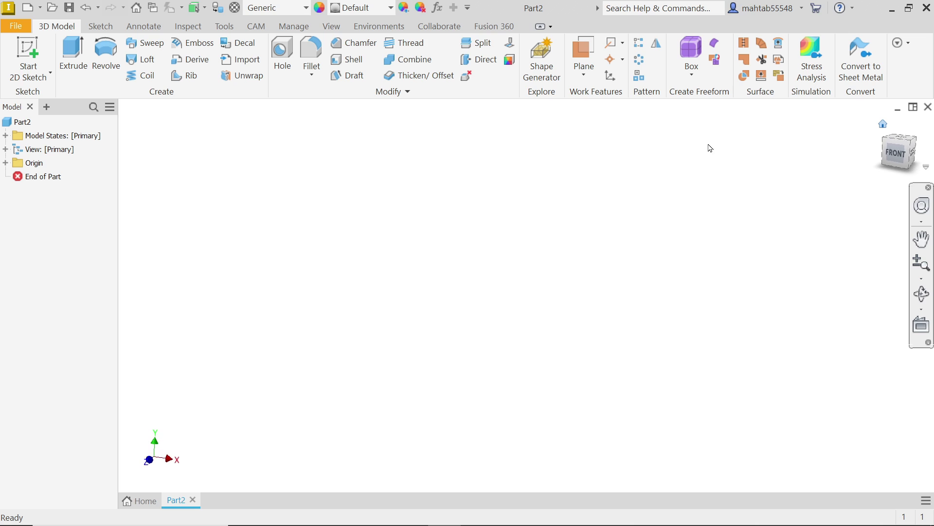
left_click(5, 163)
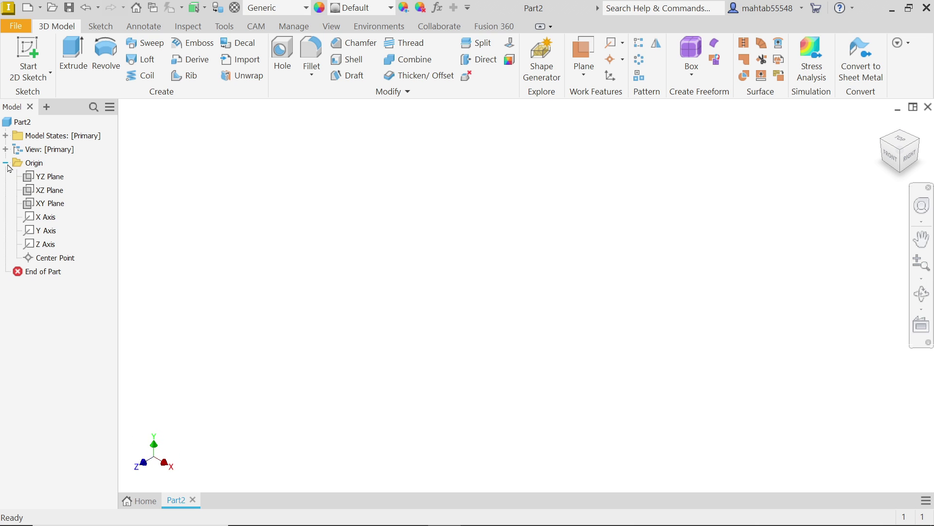
left_click(51, 204)
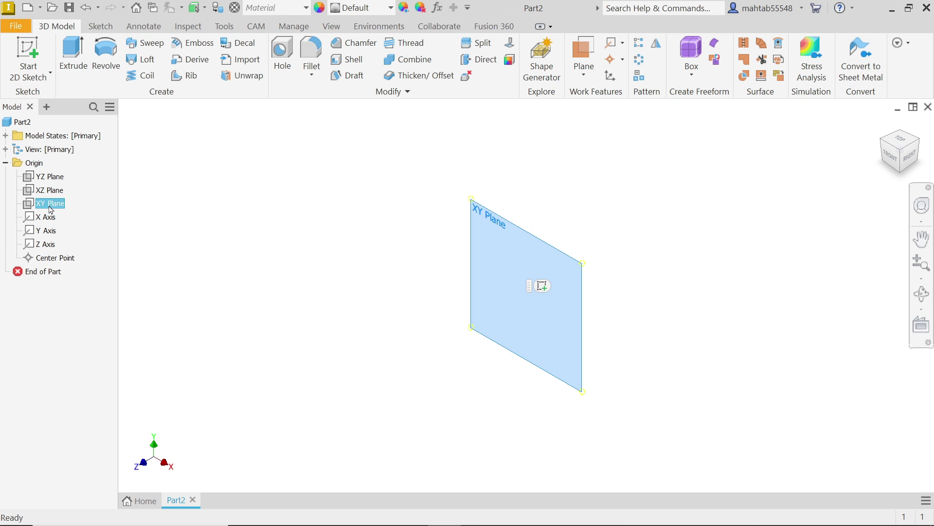
left_click(542, 287)
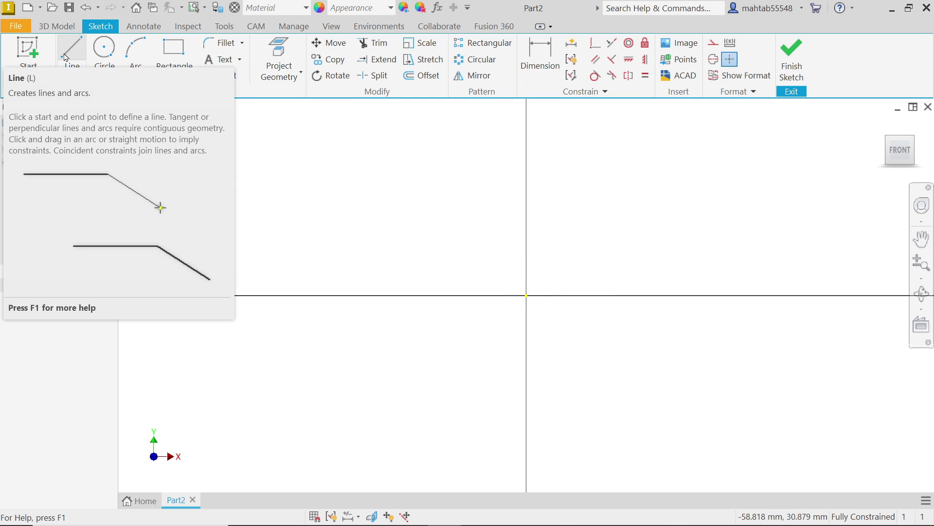
Sketch two connected lines from the origin: one about 19 mm upward, the other about 25 mm to the right
left_click(68, 59)
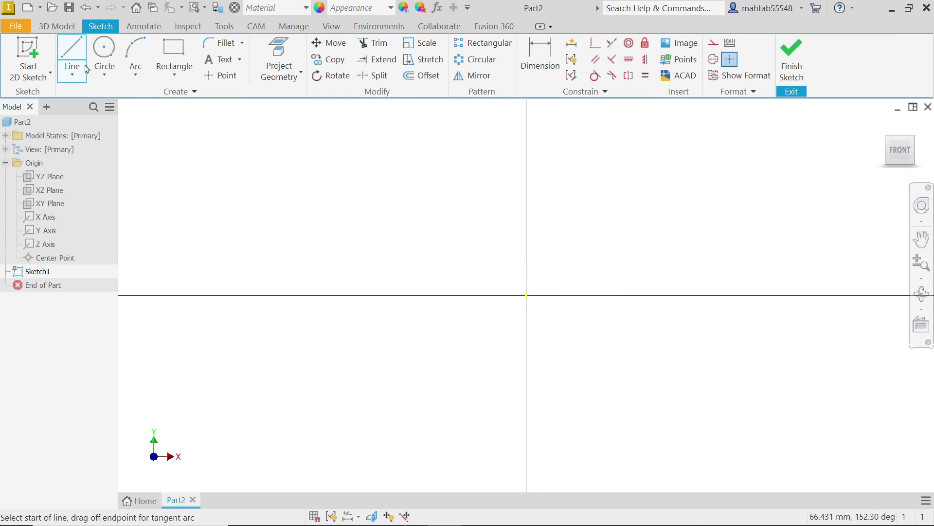
left_click(527, 295)
left_click(522, 148)
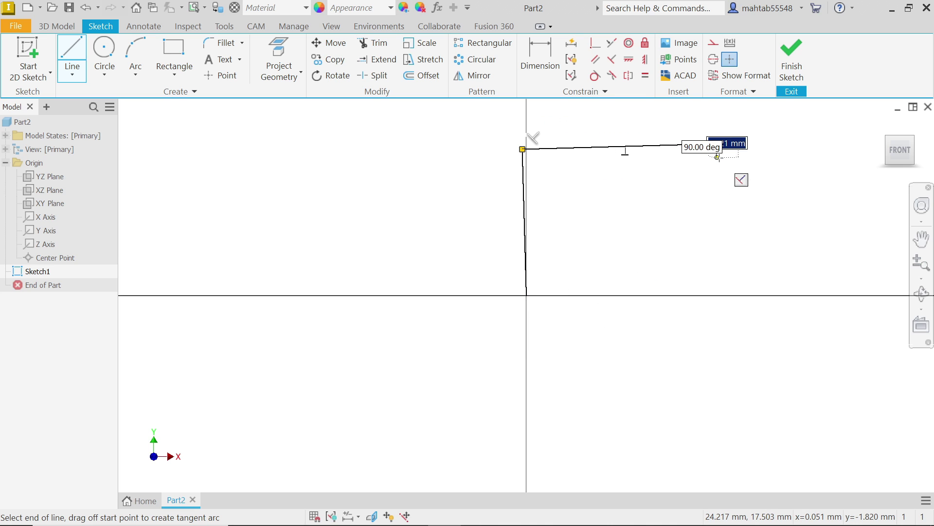
left_click(717, 157)
key("Escape")
Apply a horizontal constraint to the upper sketch line
scroll(597, 127, "up", 3)
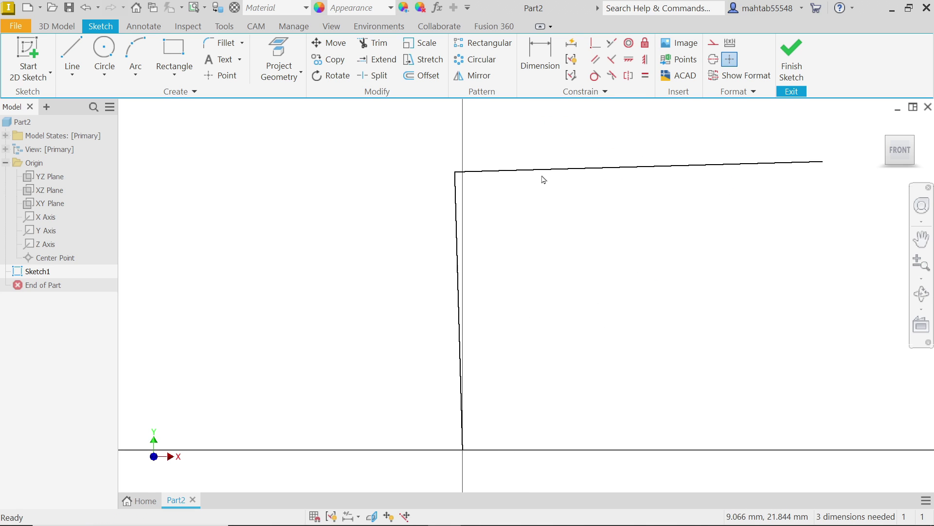
left_click(629, 59)
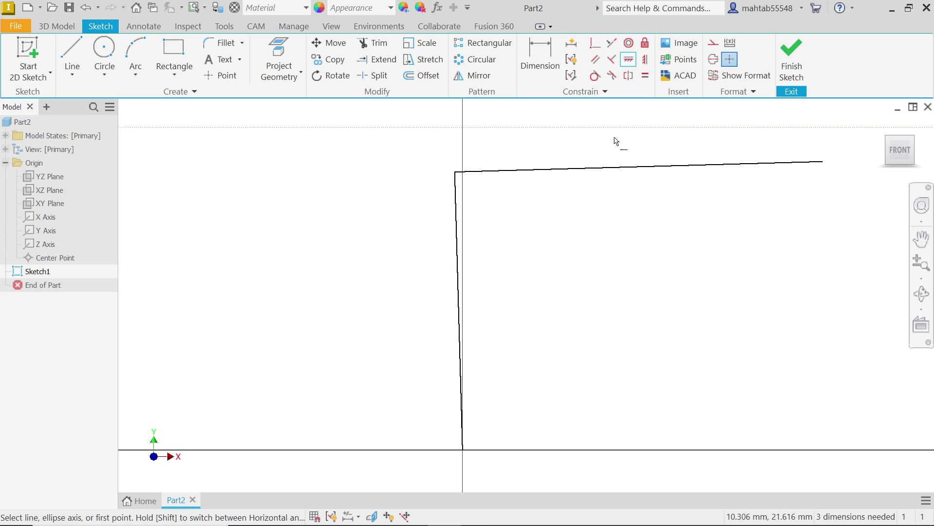
left_click(615, 171)
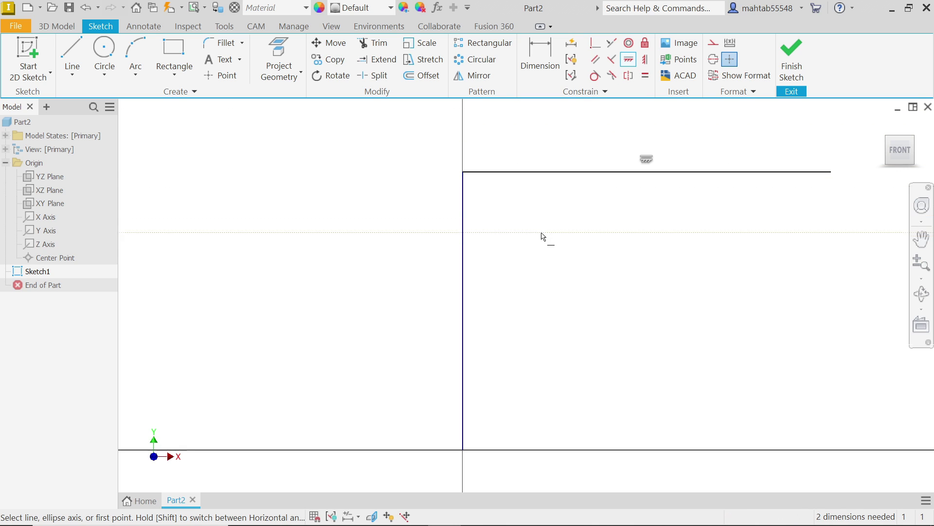
right_click(606, 224)
left_click(640, 219)
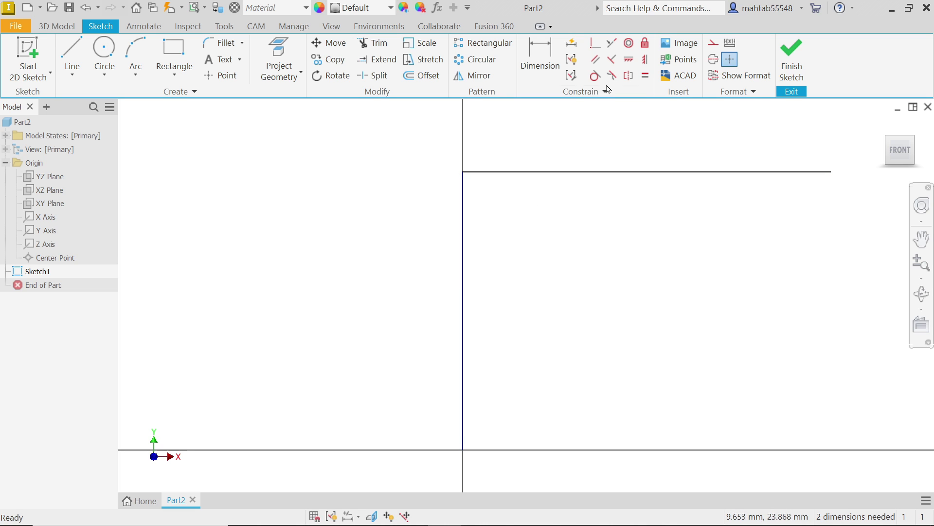
Constrain the horizontal and vertical lines to equal length
left_click(646, 78)
left_click(617, 174)
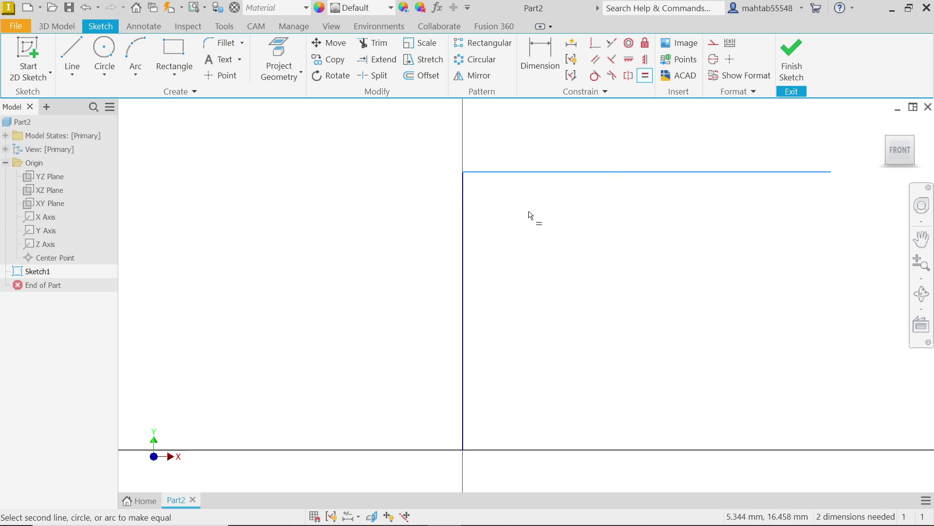
left_click(463, 249)
right_click(559, 237)
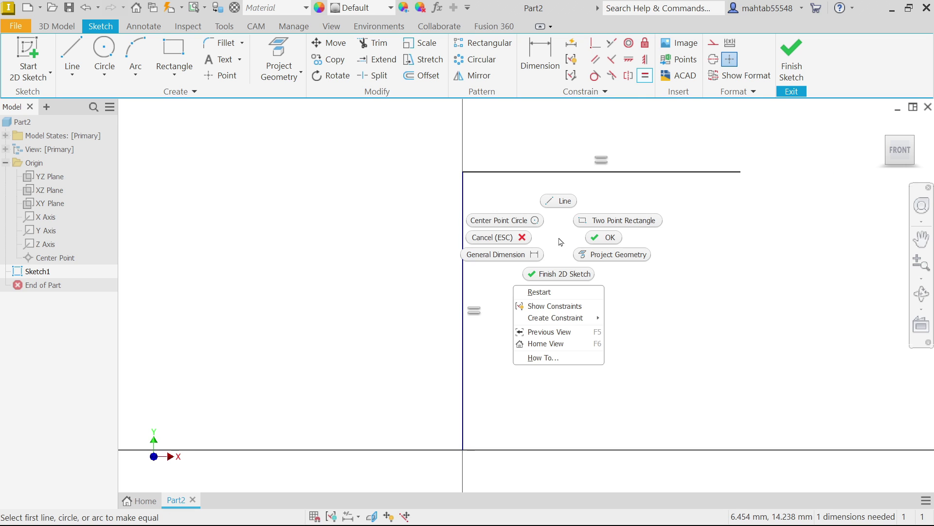
left_click(604, 238)
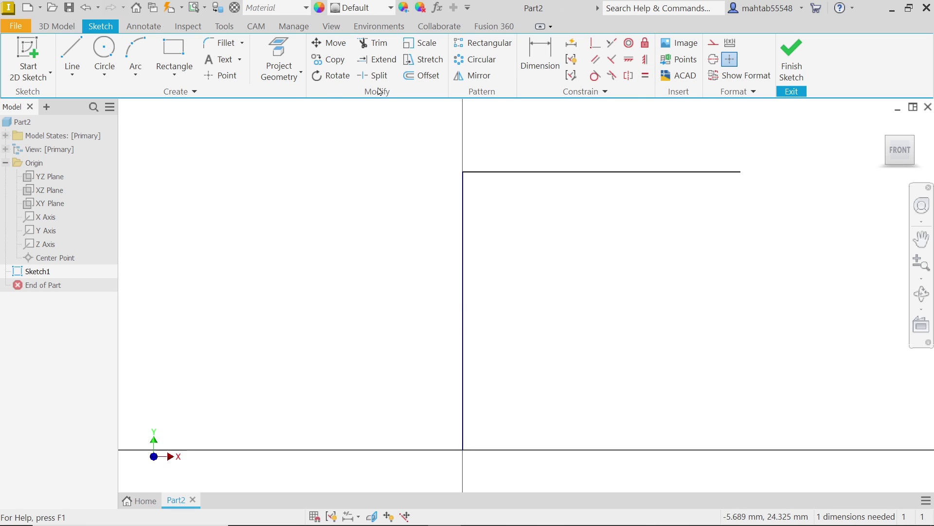
Dimension the horizontal line's length to 300 mm
left_click(542, 64)
left_click(559, 172)
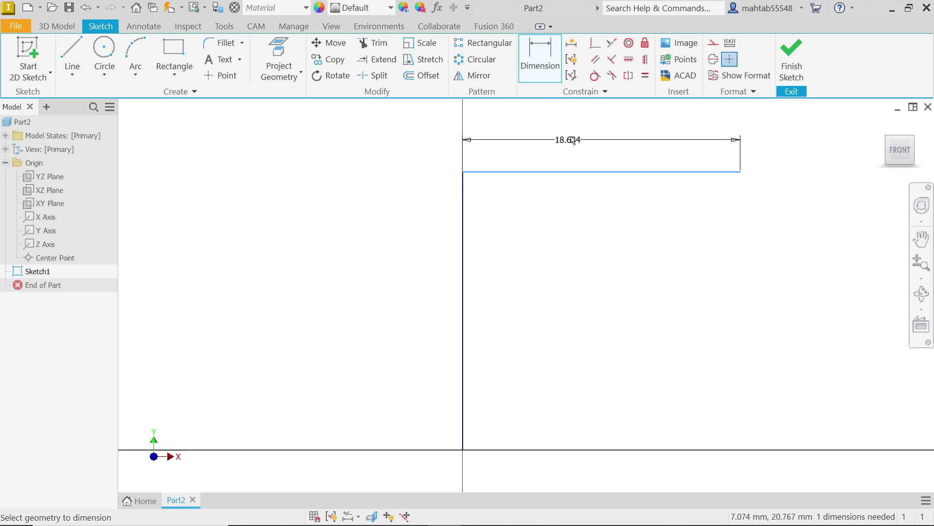
left_click(576, 129)
type("`300")
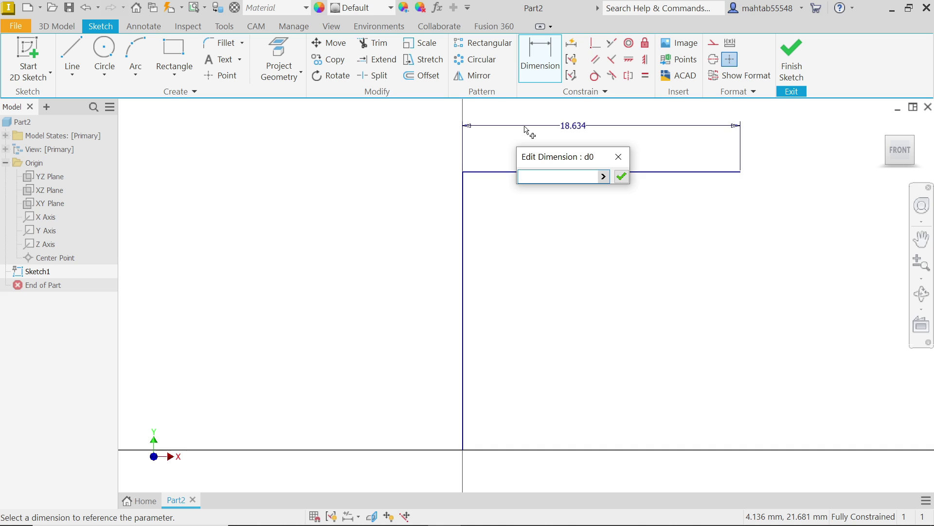
left_click(621, 176)
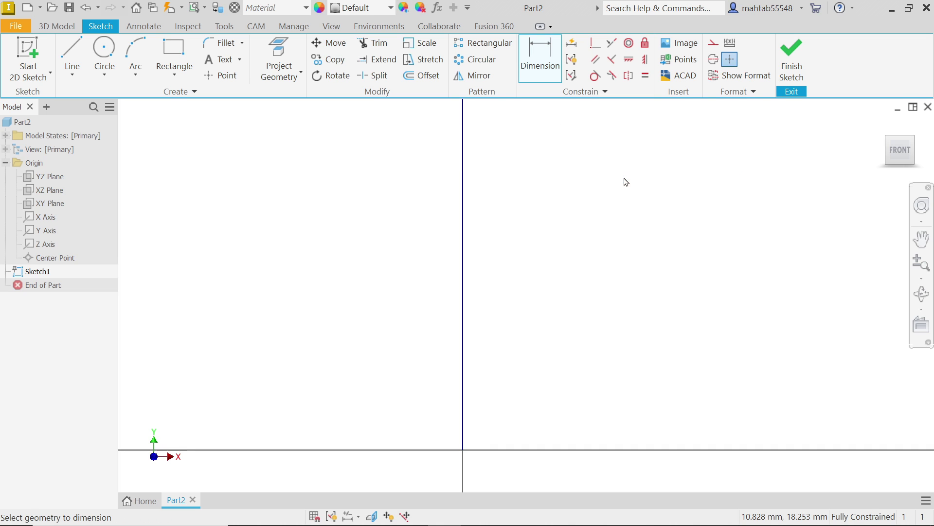
scroll(670, 238, "down", 10)
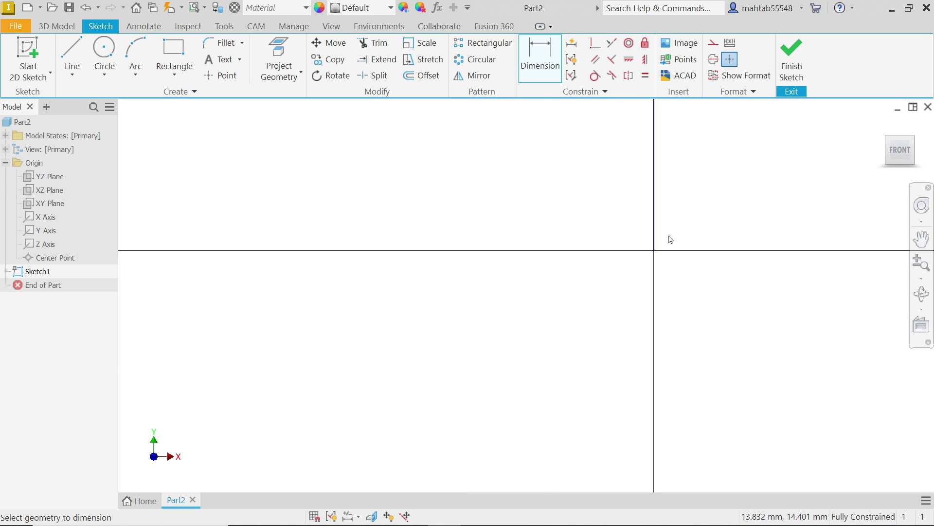
left_click(900, 153)
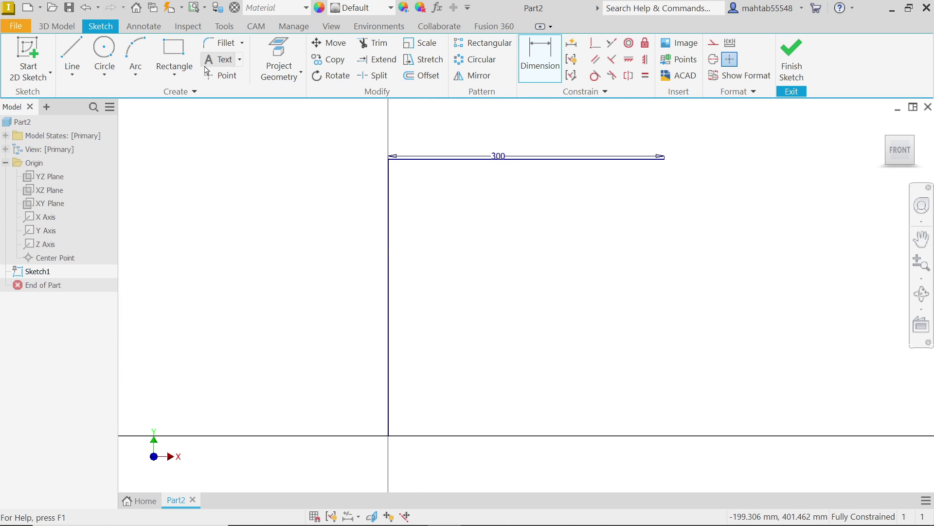
Round the corner between the two lines with a 150 mm sketch fillet and finish the sketch
left_click(223, 43)
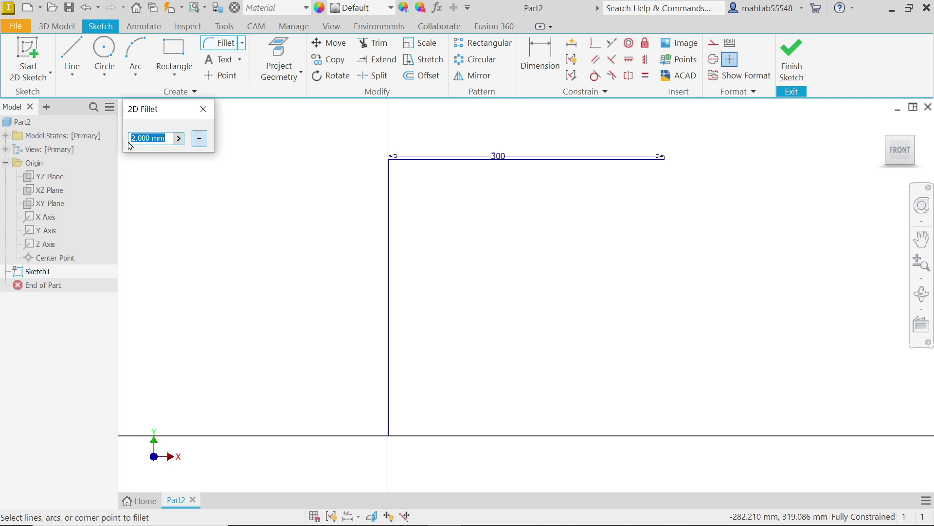
type("150")
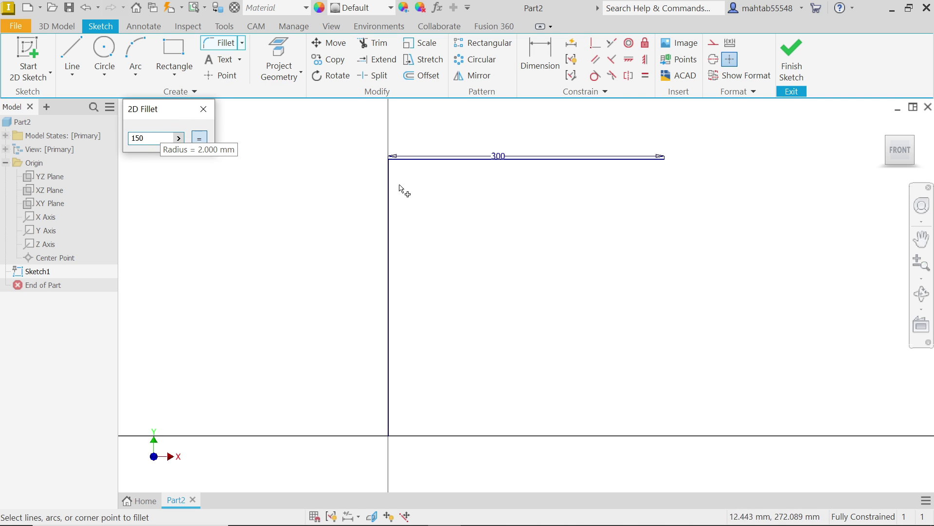
left_click(392, 189)
left_click(438, 158)
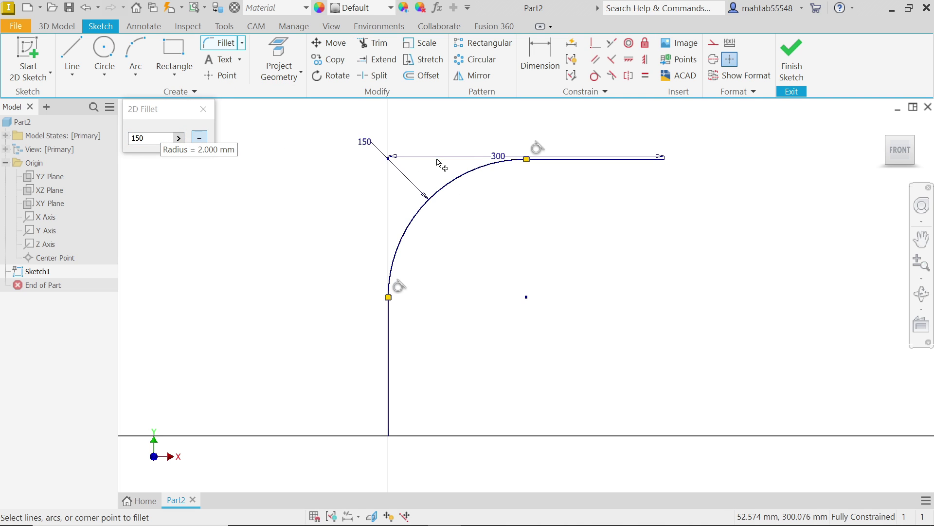
left_click(204, 112)
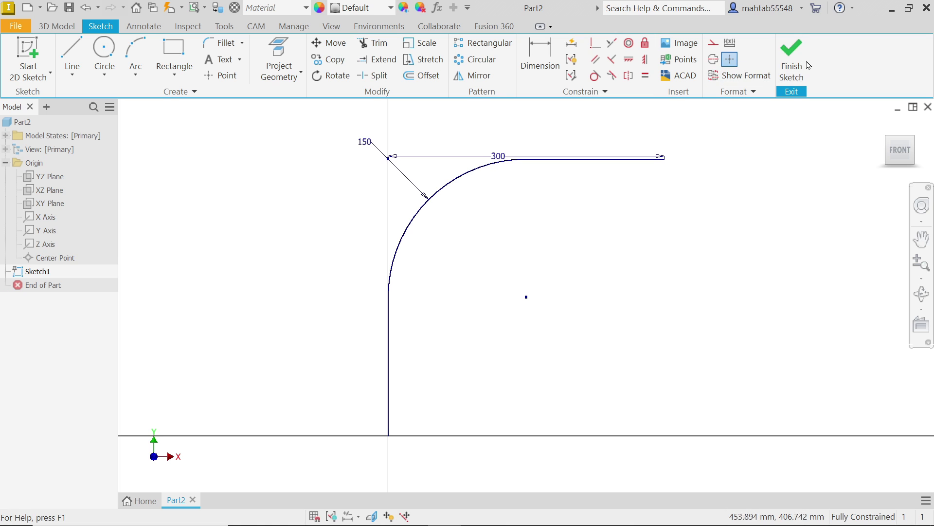
left_click(784, 62)
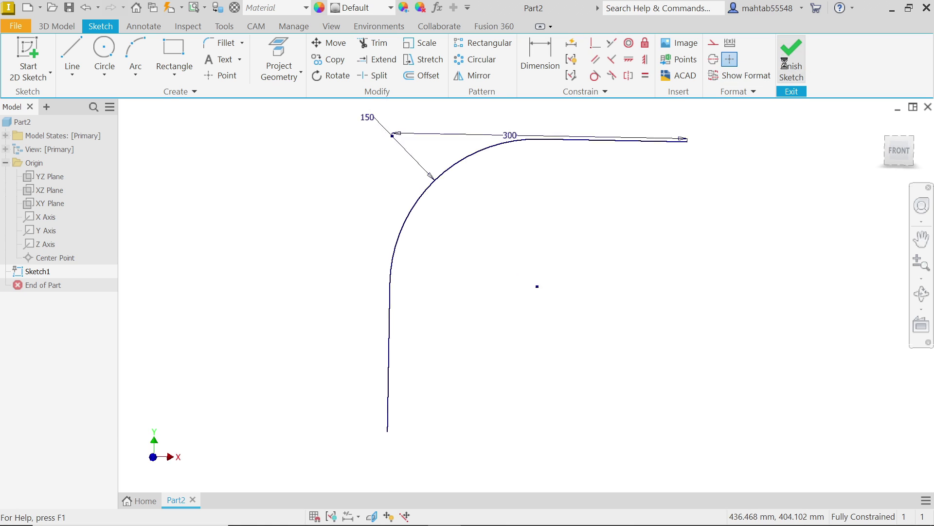
Start a new 2D sketch on the XZ origin plane
left_click(883, 126)
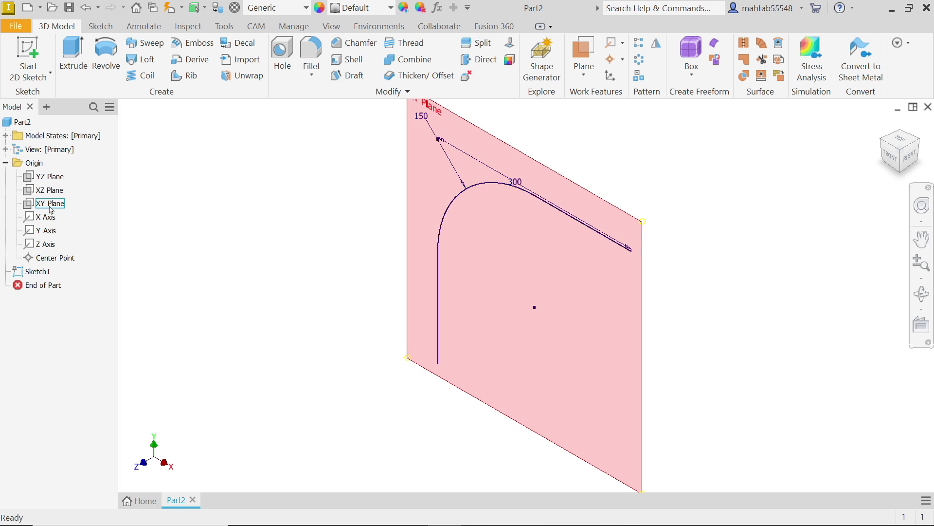
left_click(50, 190)
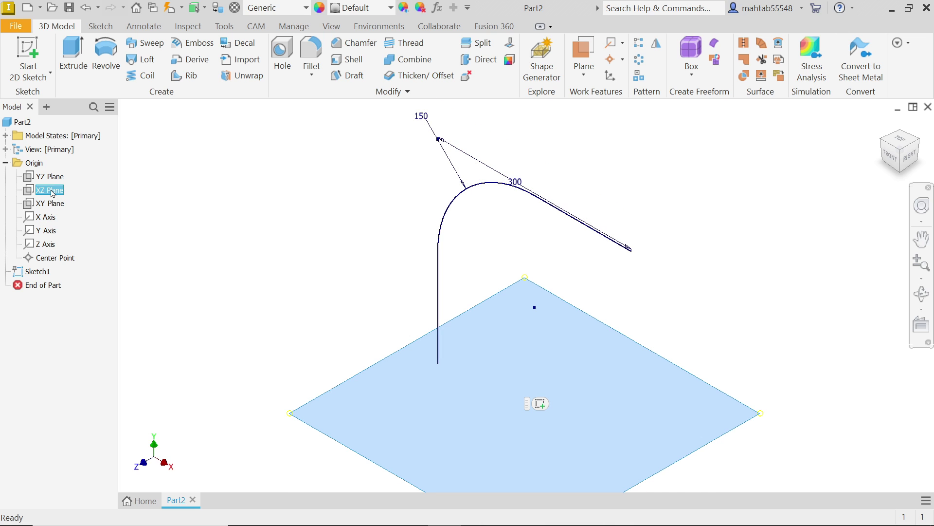
left_click(542, 404)
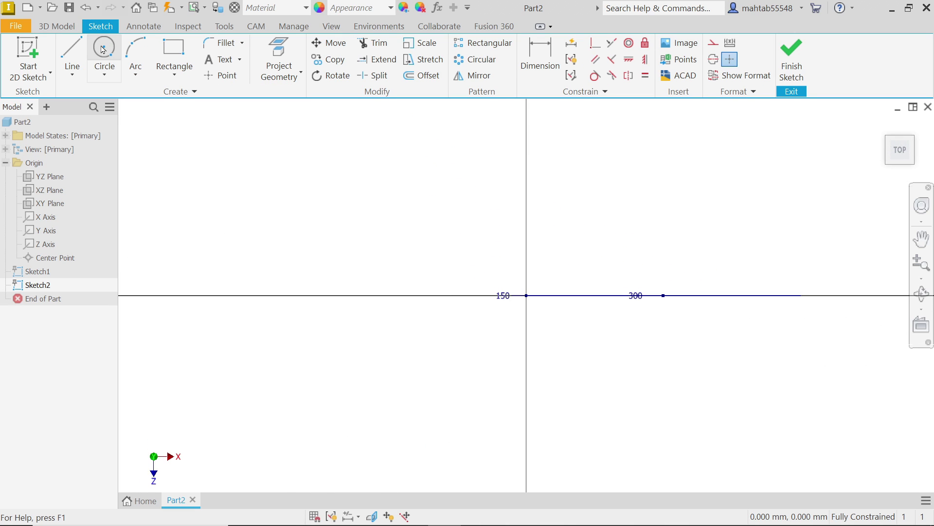
Draw a 100 mm diameter circle centred on the sweep path's start point at the origin and finish the sketch
left_click(103, 49)
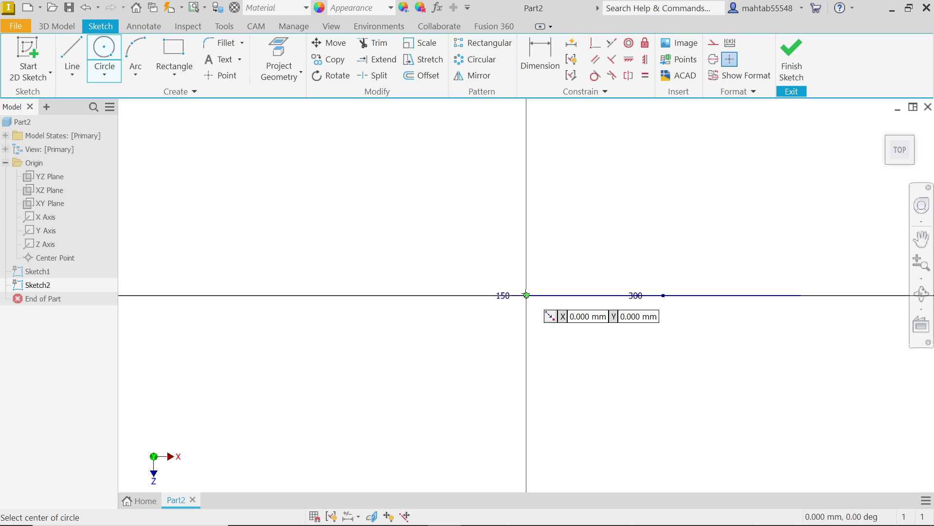
left_click(527, 295)
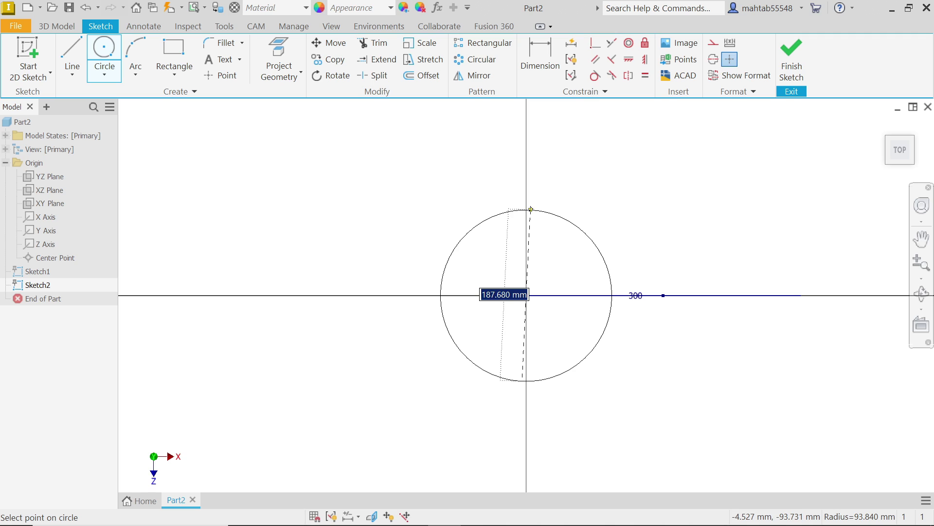
type("1")
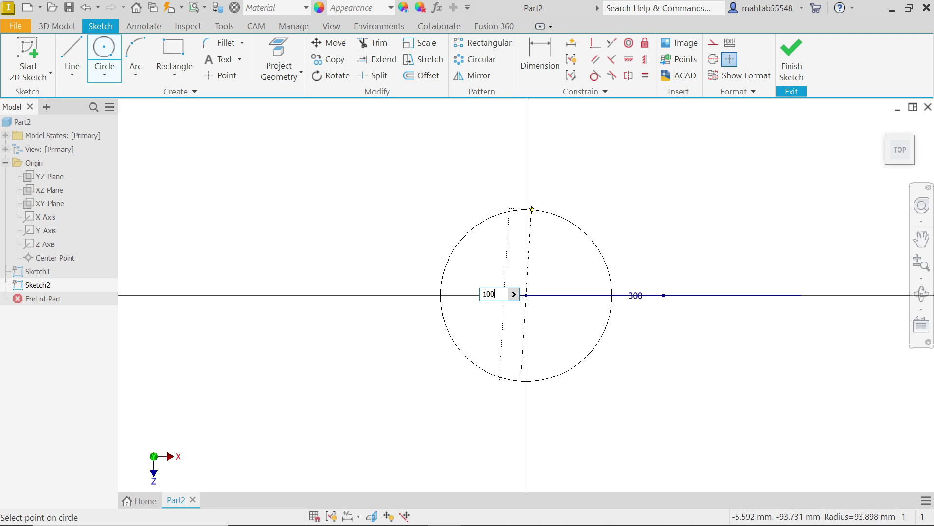
type("00")
key("Return")
key("Escape")
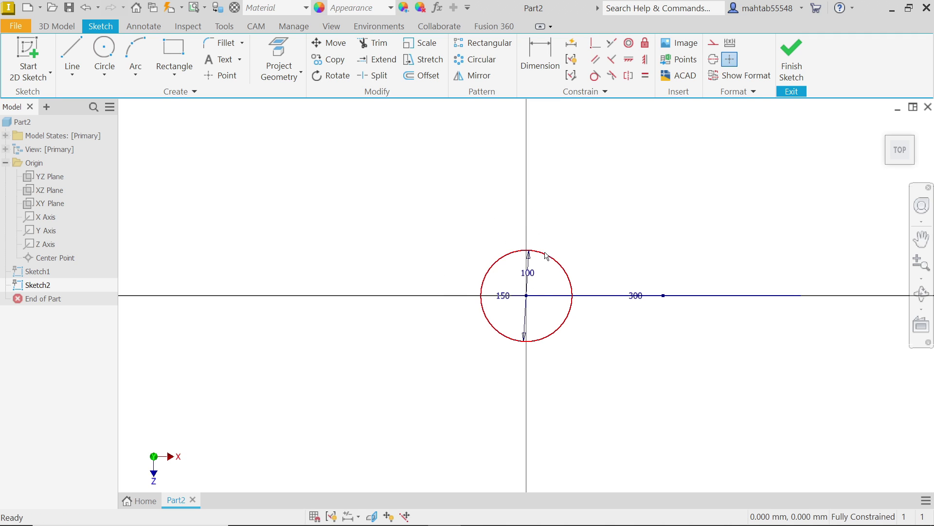
left_click(786, 62)
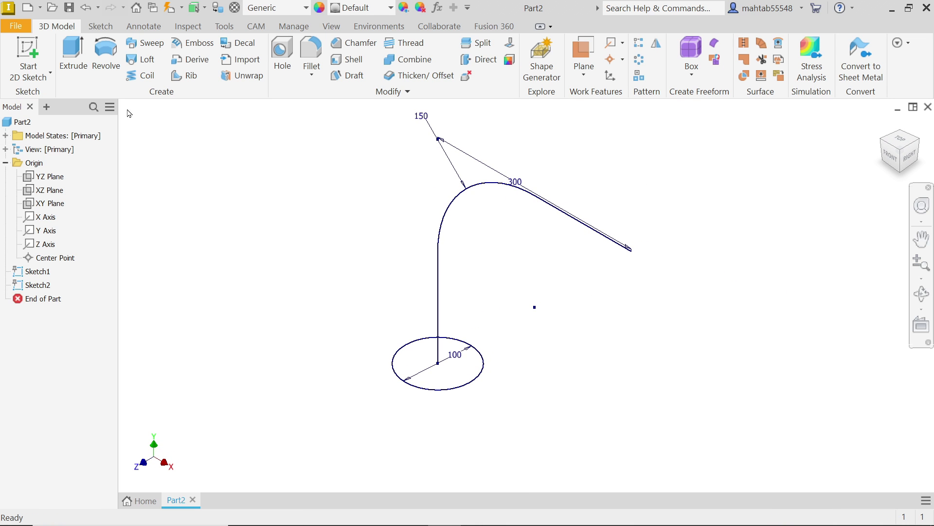
Sweep the circular profile along the whole bent path to create a solid pipe body
left_click(153, 45)
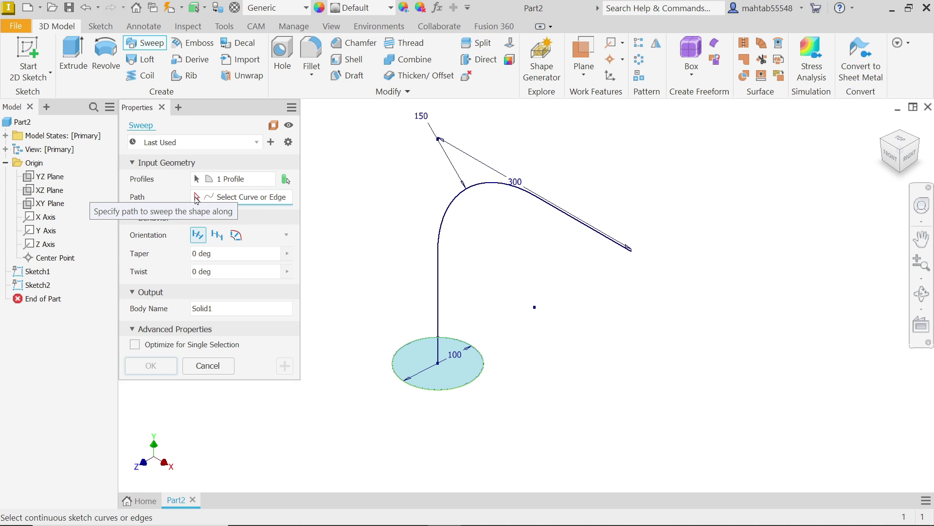
left_click(451, 214)
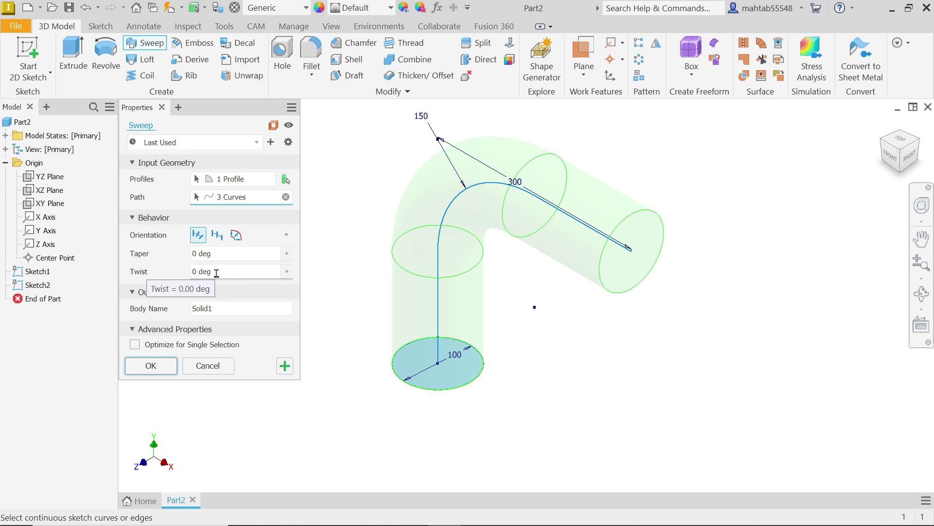
left_click(223, 308)
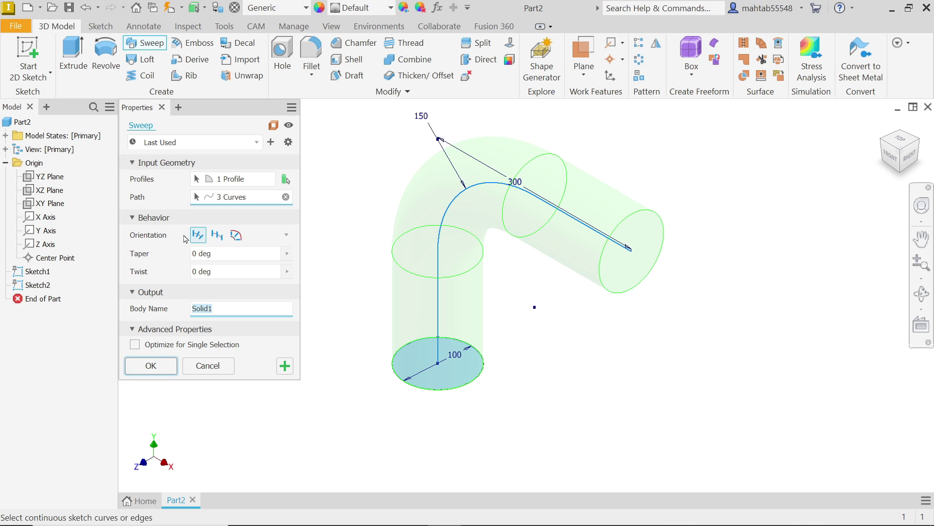
left_click(153, 366)
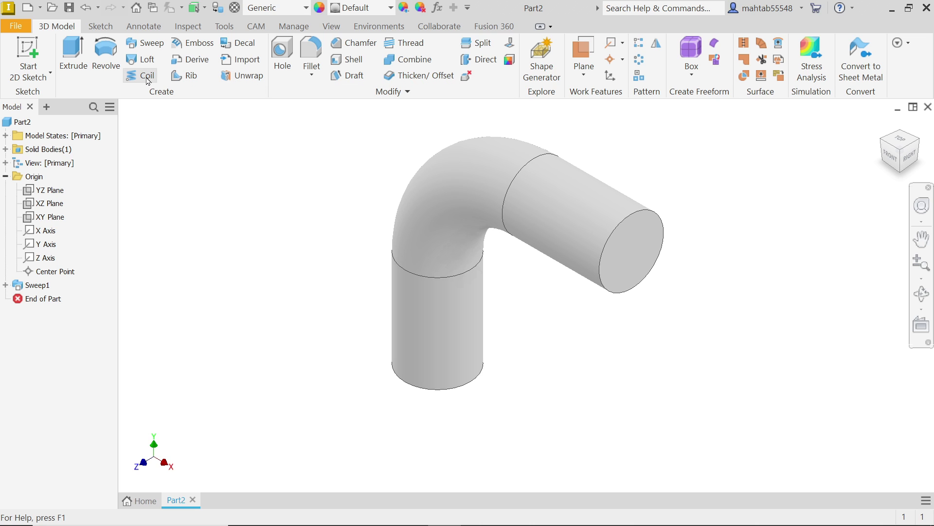
Shell the pipe to a 5 mm wall thickness, removing the end faces of both the horizontal and vertical legs
left_click(348, 59)
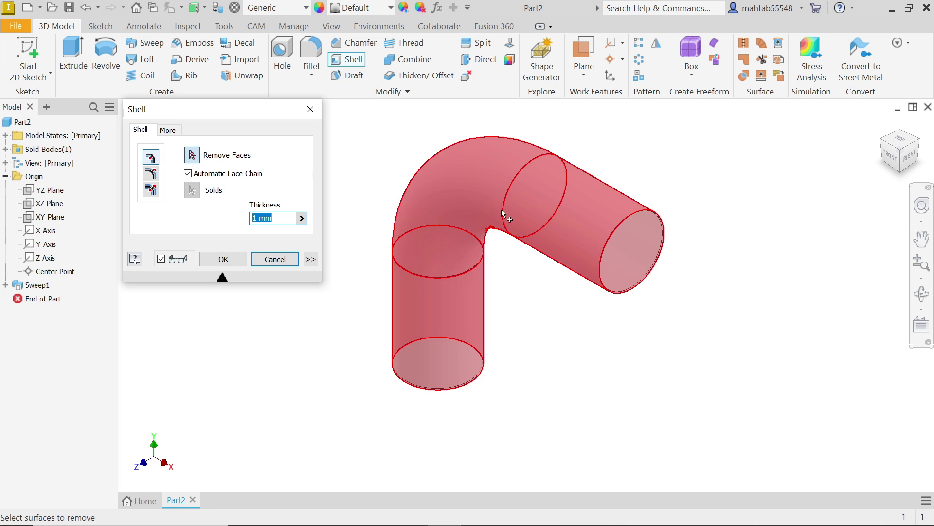
left_click(638, 250)
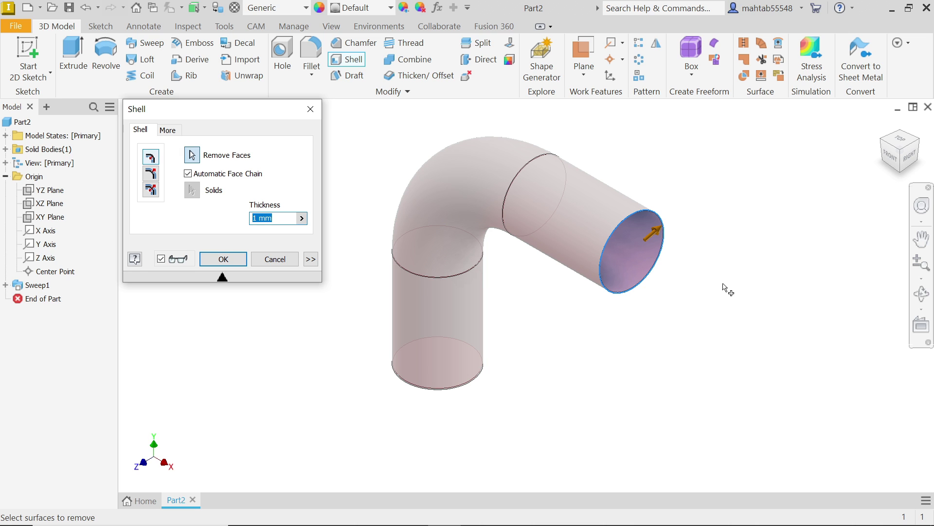
middle_click_drag(729, 291, 772, 221, "shift")
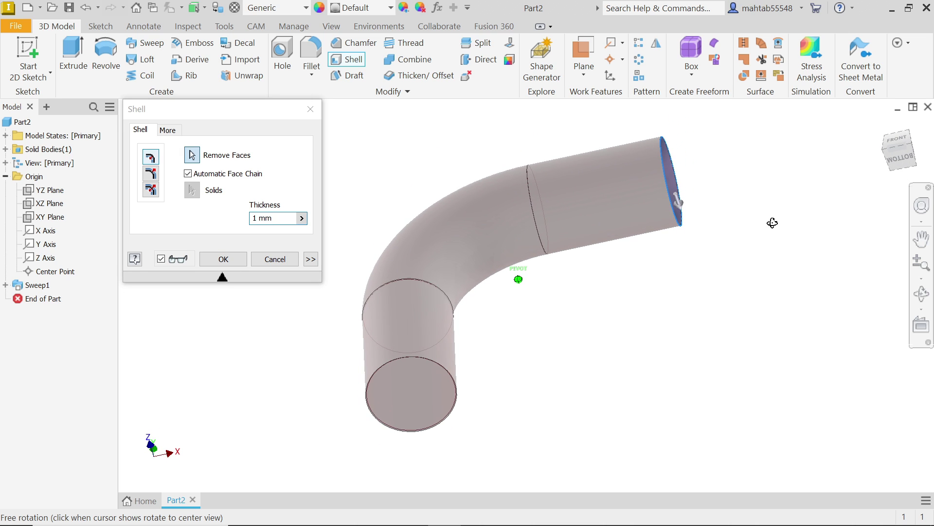
left_click(423, 392)
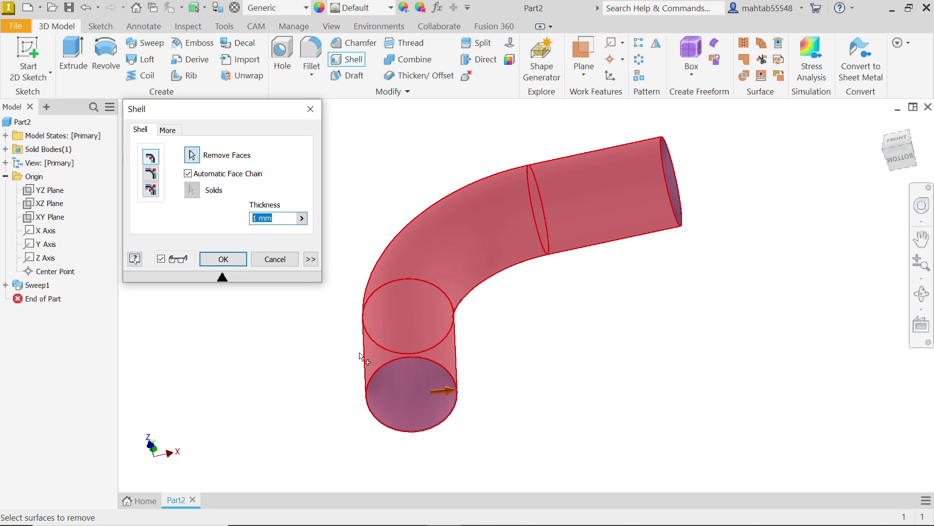
type("5")
scroll(425, 385, "up", 3)
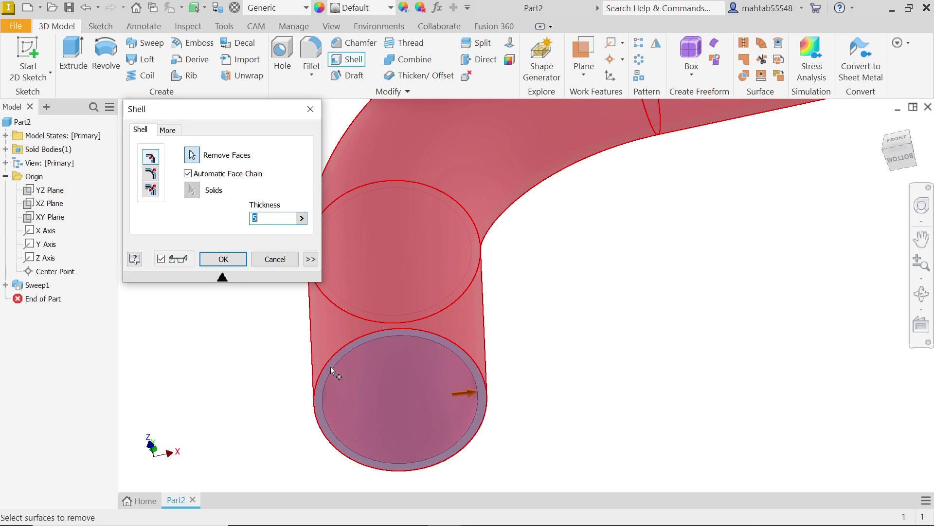
left_click(161, 258)
left_click(162, 260)
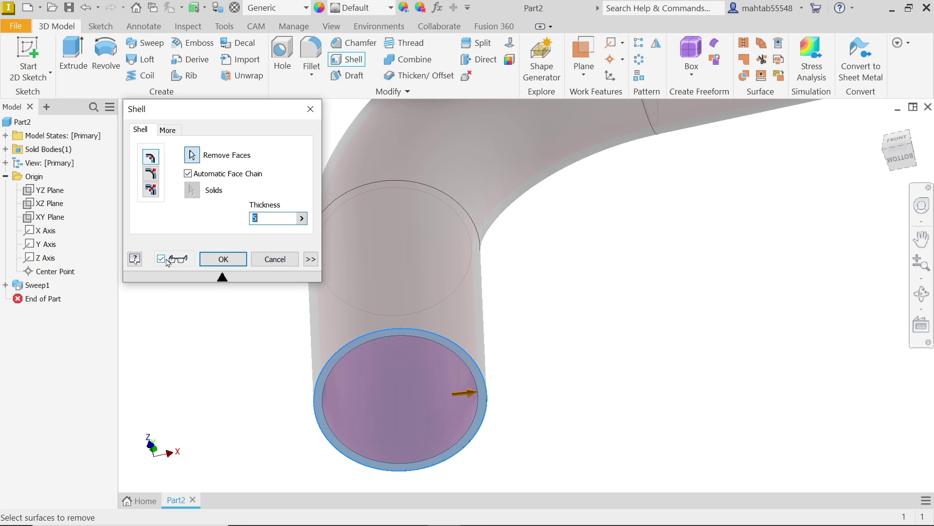
left_click(224, 259)
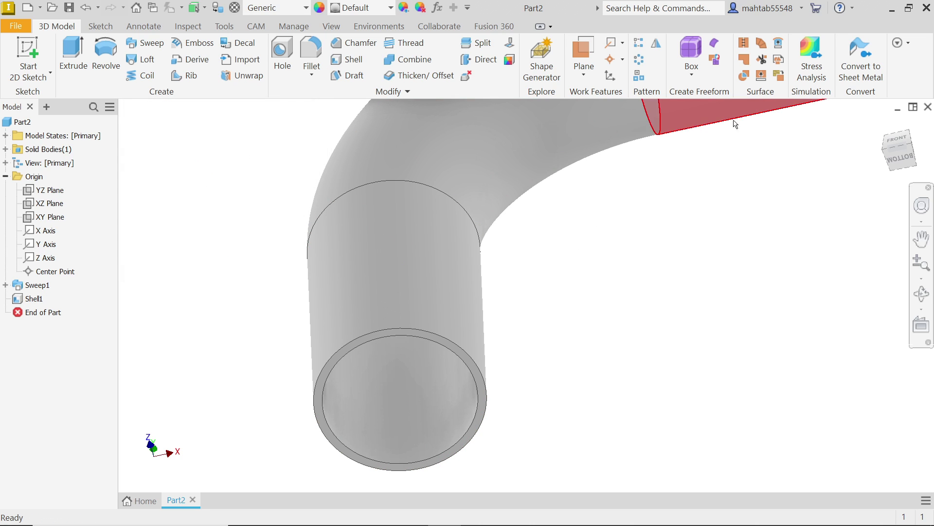
Check the flange dimensions in the reference drawing and start a sketch on the ring-shaped end face of the pipe's horizontal leg
left_click(884, 129)
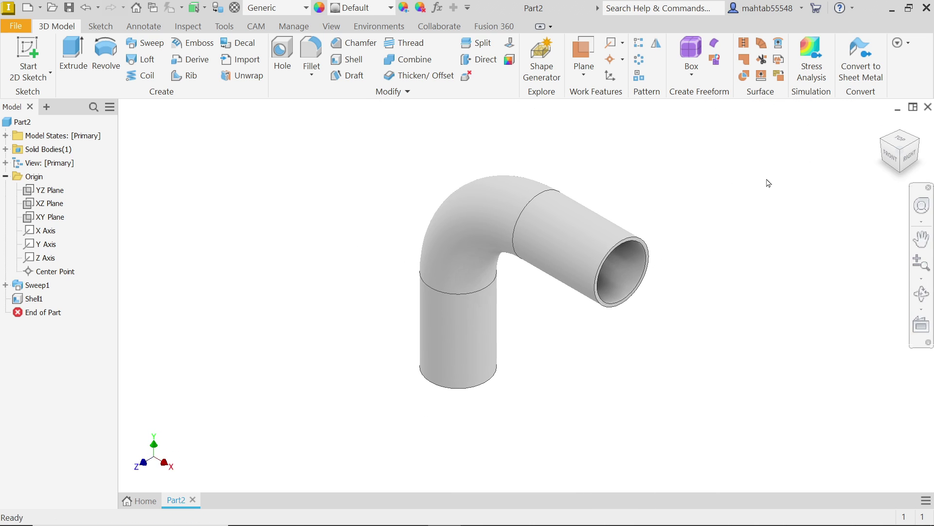
key("alt+Tab")
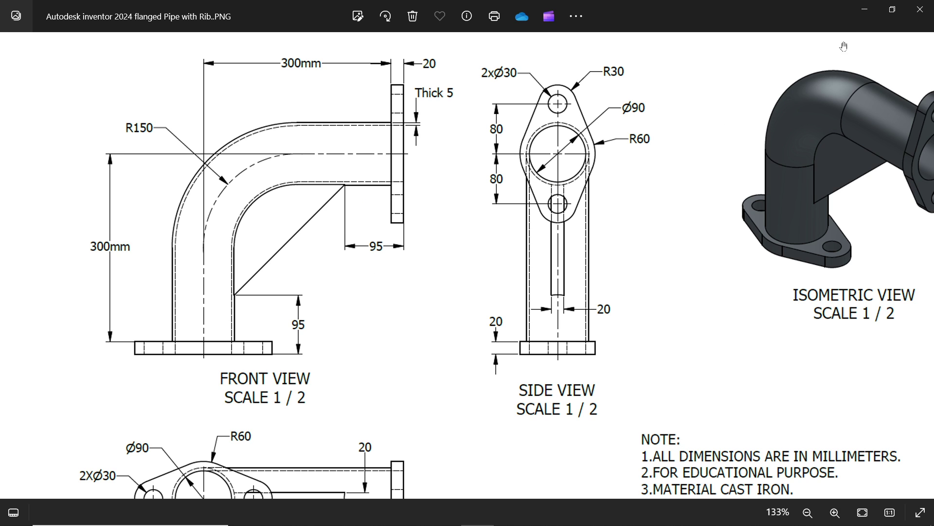
left_click(865, 9)
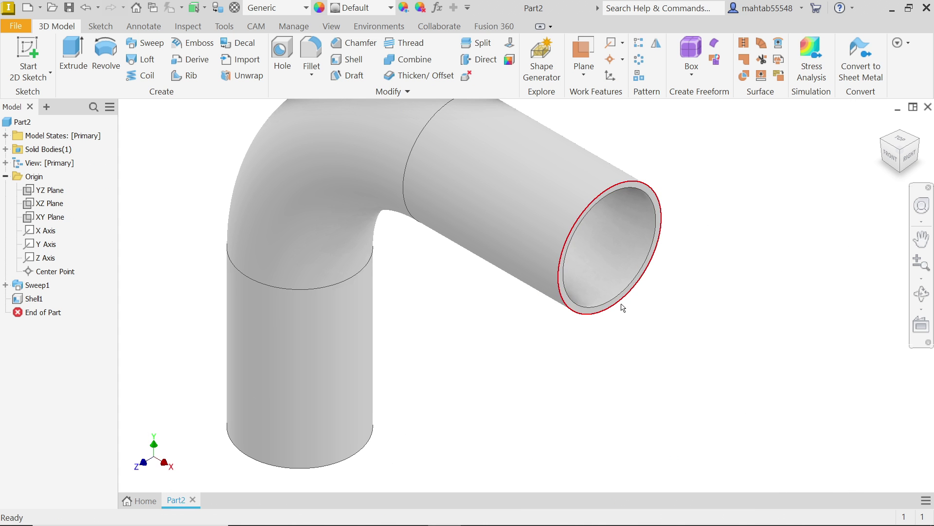
scroll(590, 316, "down", 5)
left_click(586, 311)
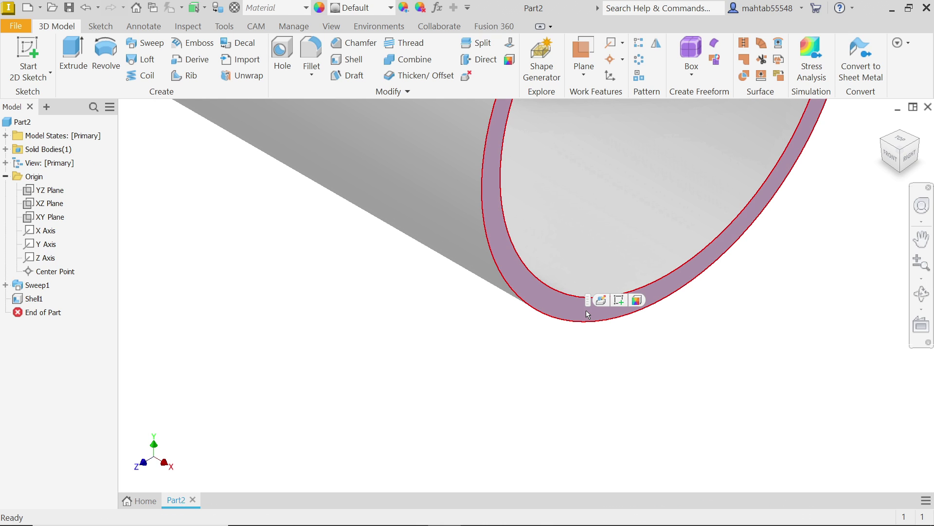
left_click(620, 300)
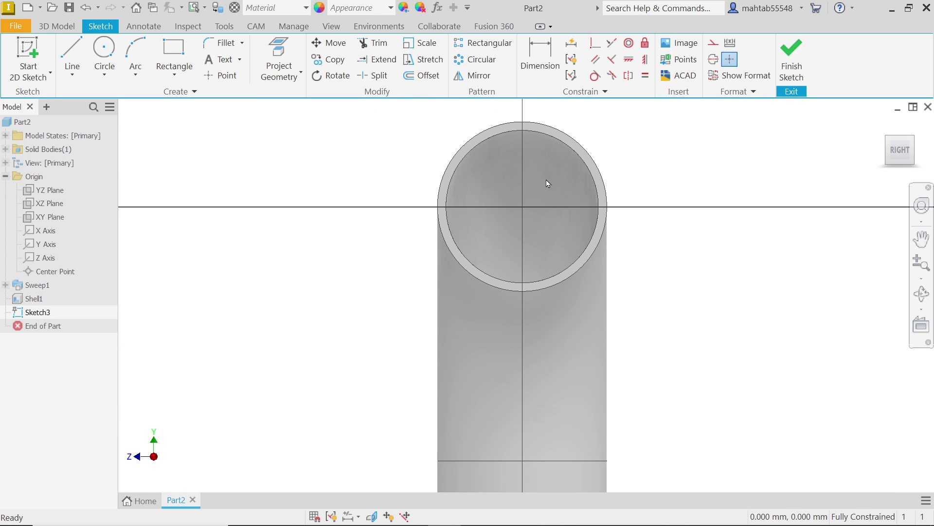
Draw a circle in the empty area beside the pipe with its diameter set to 60*2 mm
left_click(107, 50)
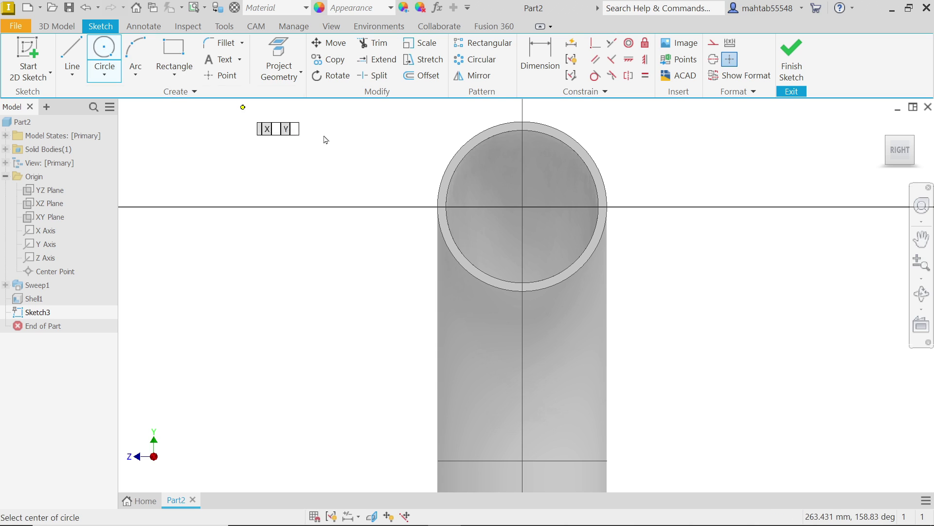
scroll(338, 140, "up", 5)
left_click(615, 244)
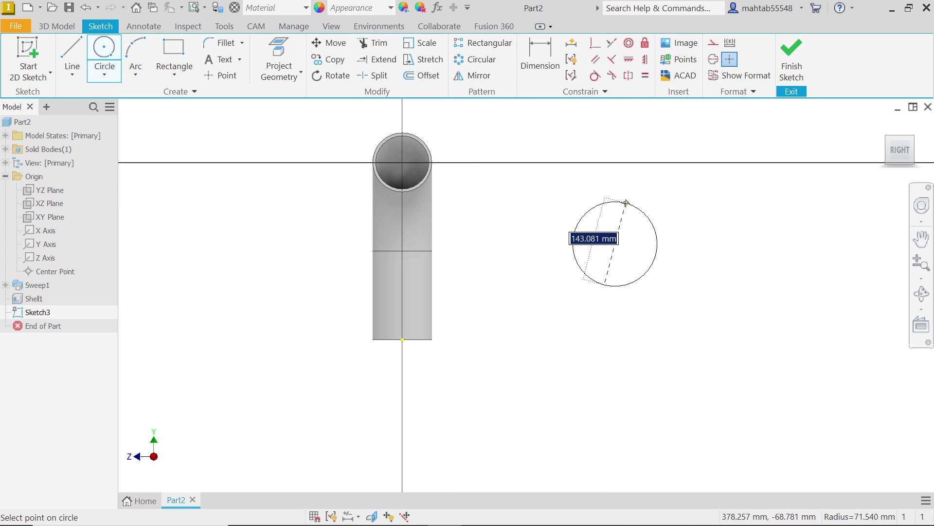
type("60*2")
key("Return")
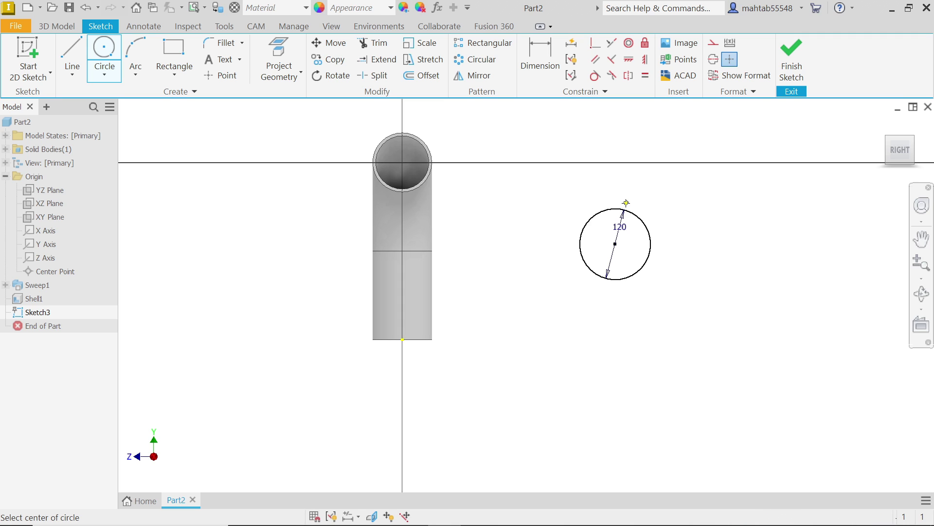
Draw two circles of diameter 30*2 mm, one above and one below the 120 mm circle
left_click(614, 181)
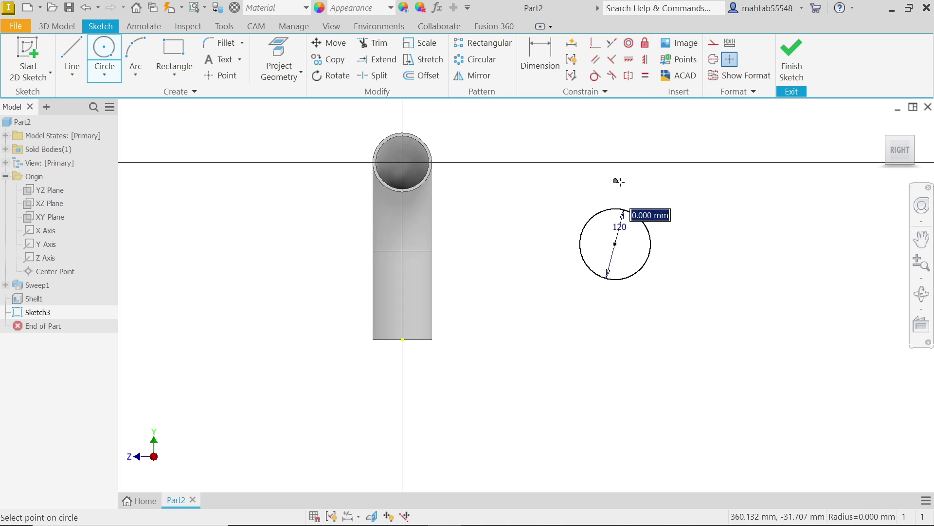
type("3")
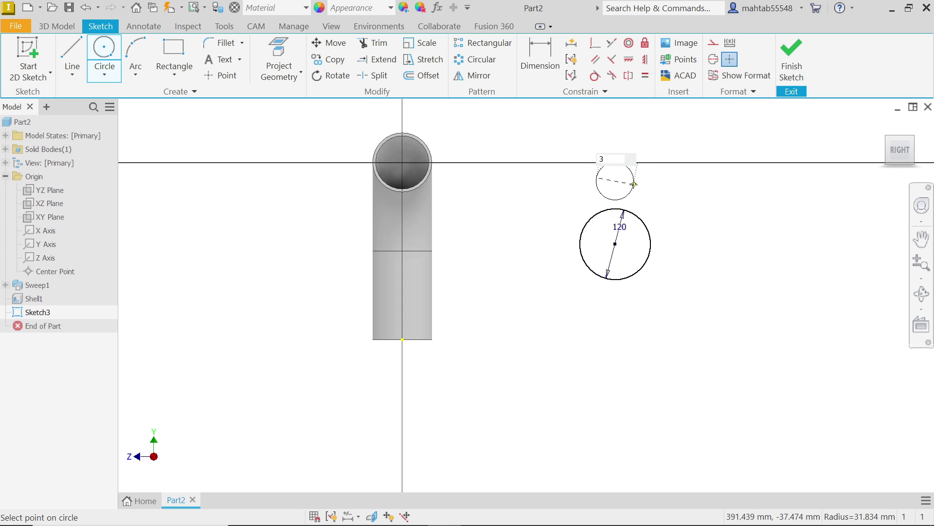
type("0*2")
key("Return")
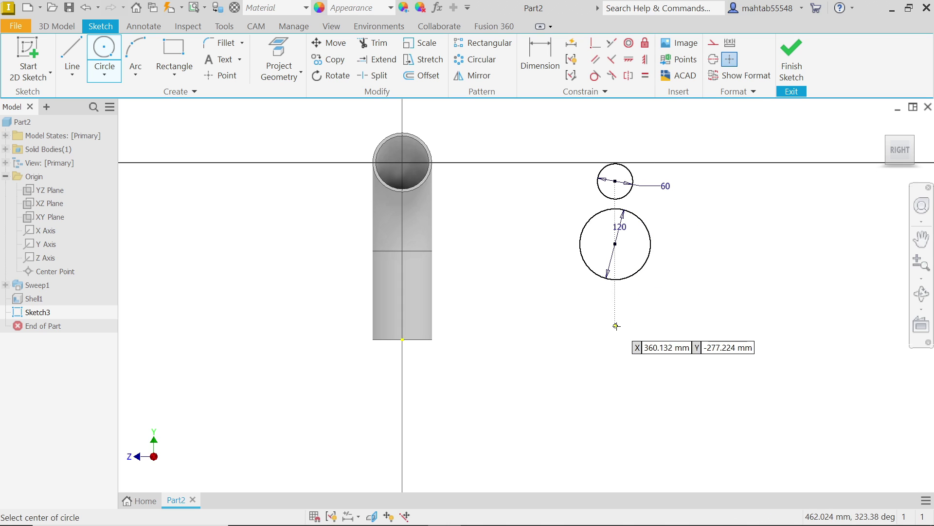
left_click(598, 329)
type("30")
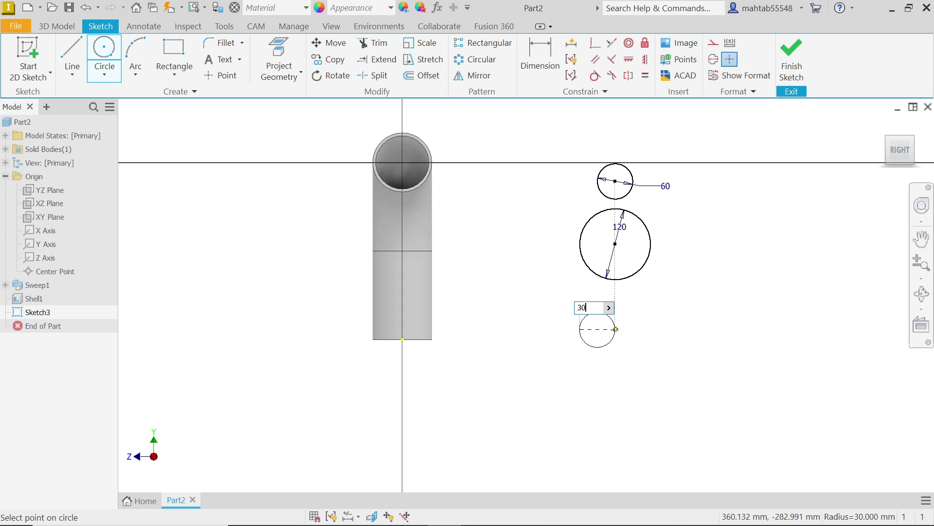
type("*2")
key("Return")
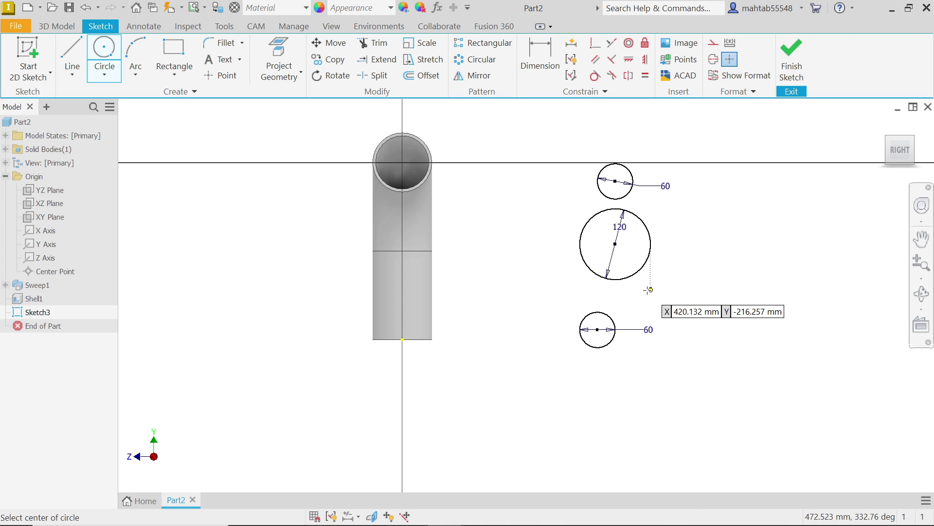
key("Escape")
Draw connected lines from the upper circle's centre through the large circle's centre to the lower circle's centre
scroll(628, 190, "up", 3)
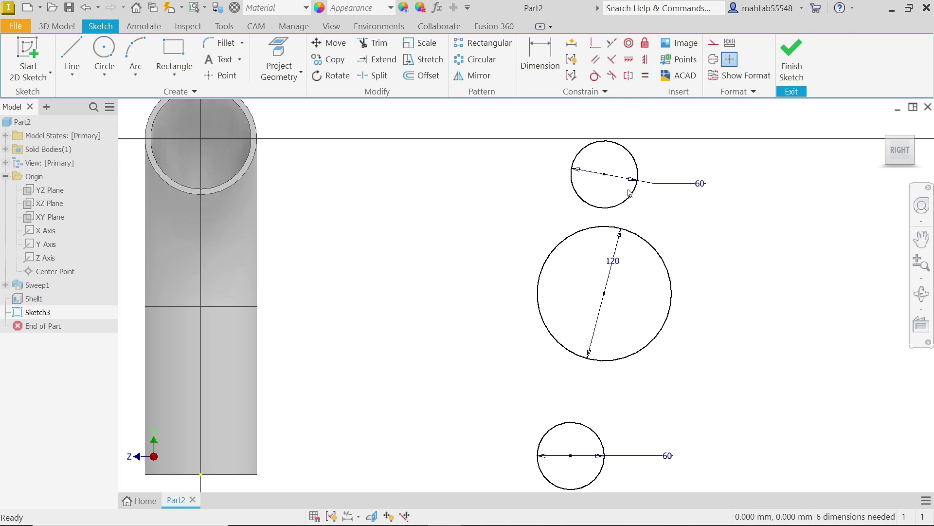
left_click(72, 73)
left_click(604, 174)
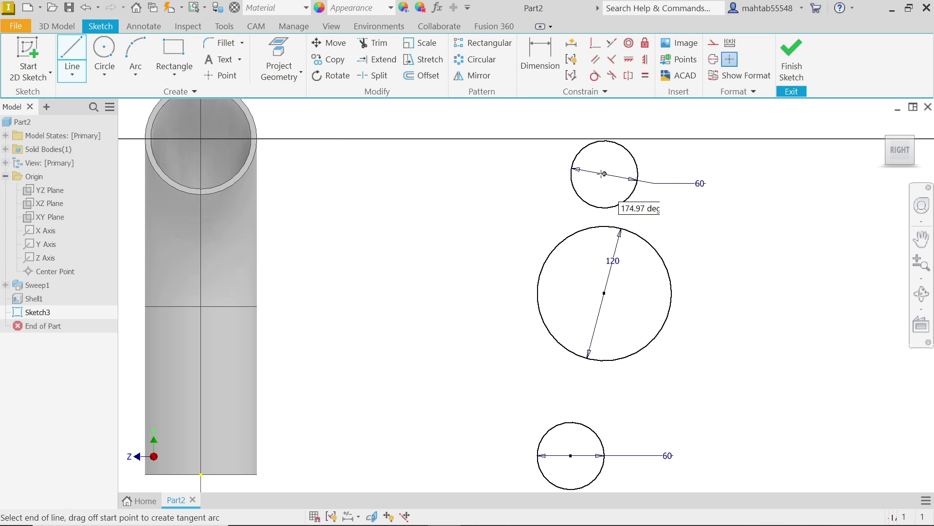
left_click(604, 293)
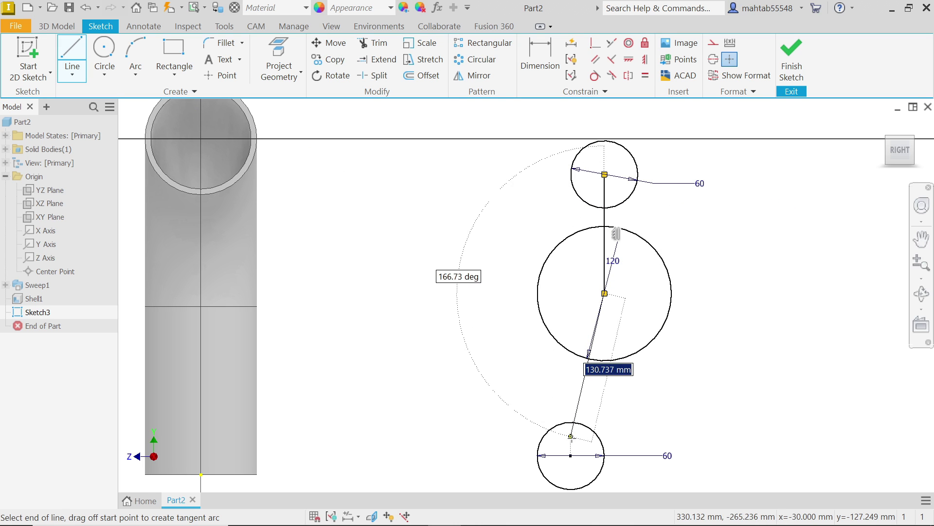
left_click(571, 455)
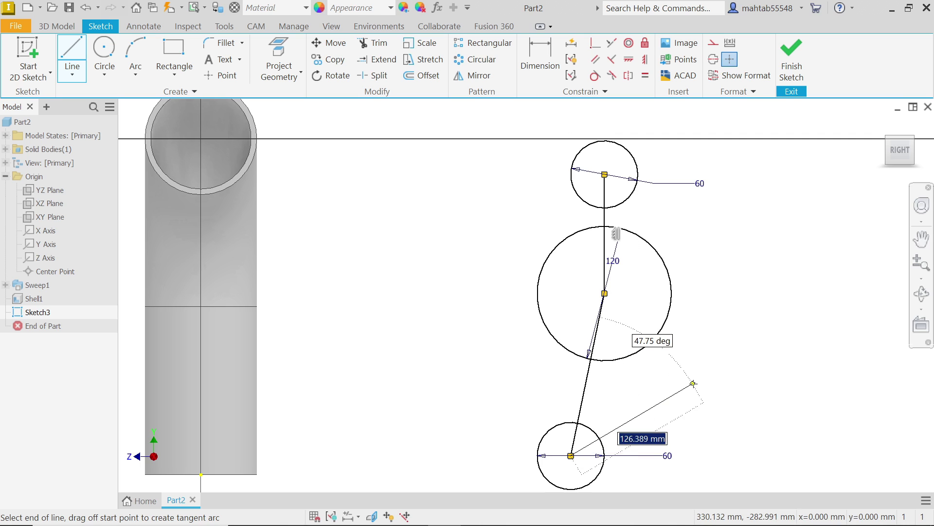
key("Escape")
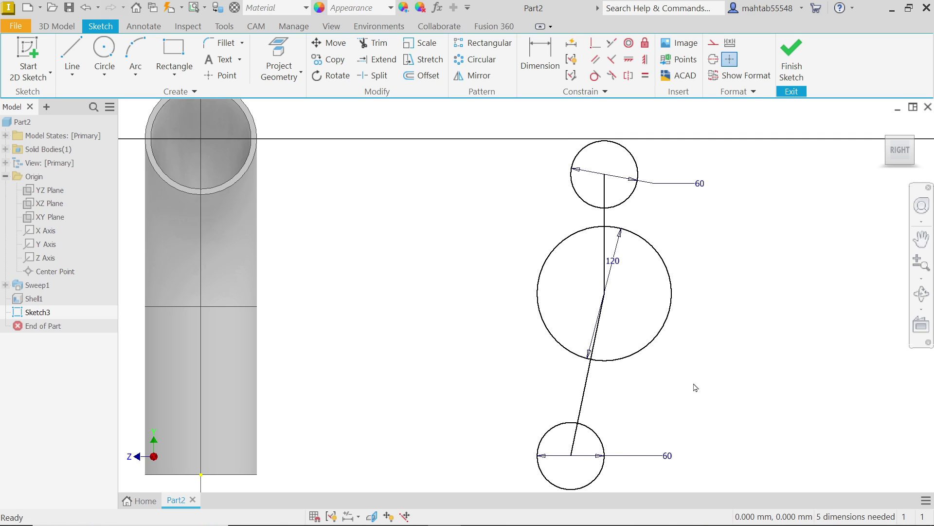
Convert the two lines joining the circle centres to construction lines
left_click(605, 246)
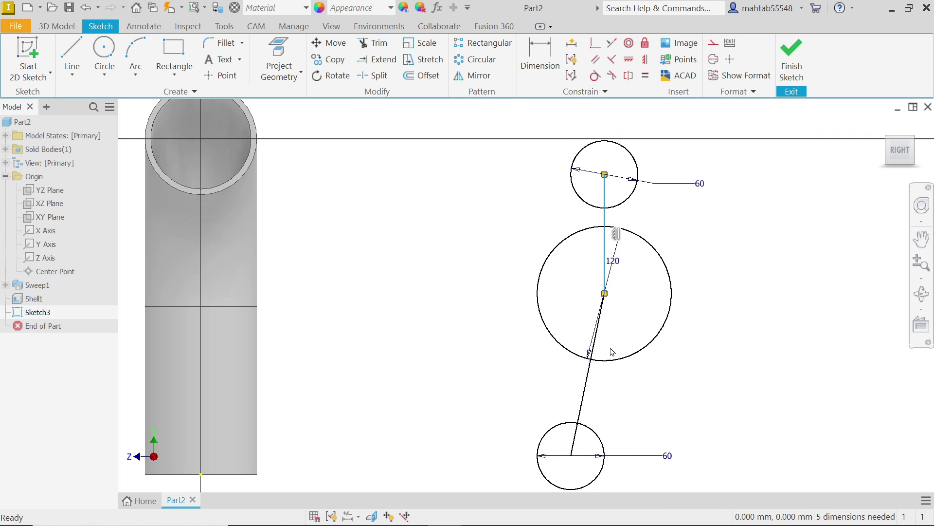
left_click(594, 380, "ctrl")
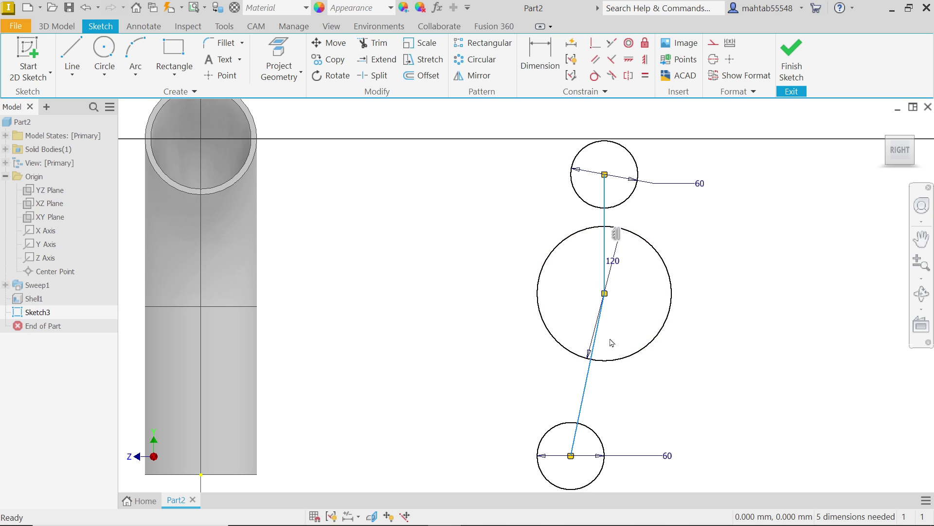
left_click(713, 46)
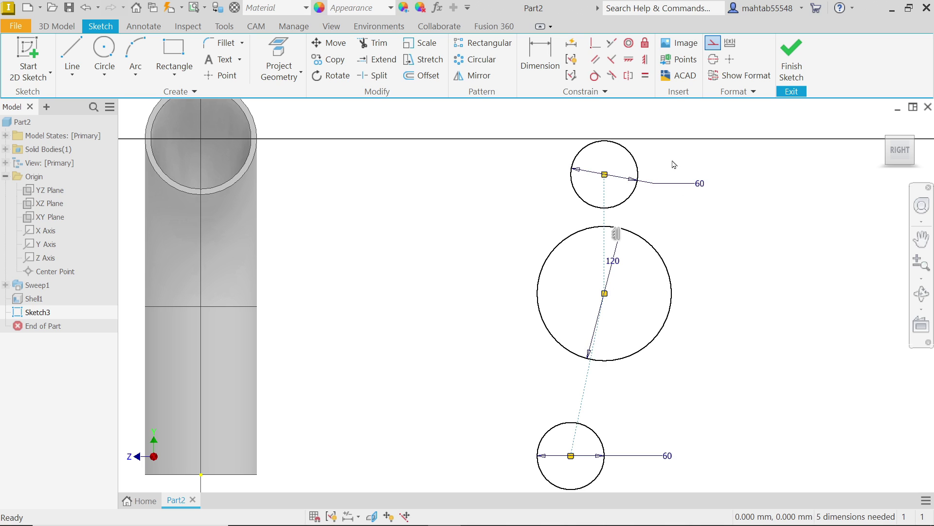
Constrain the two construction lines to equal length and make the lower one vertical
left_click(645, 77)
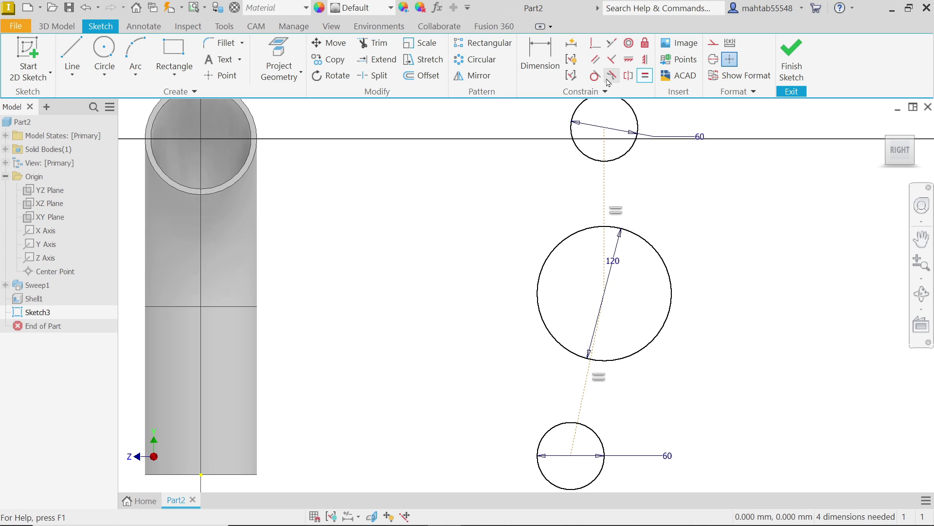
left_click(646, 61)
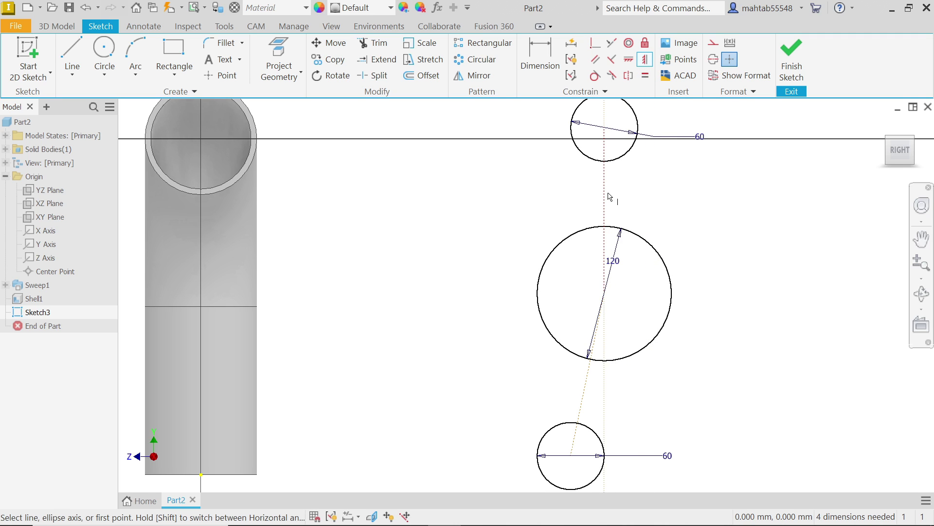
left_click(585, 389)
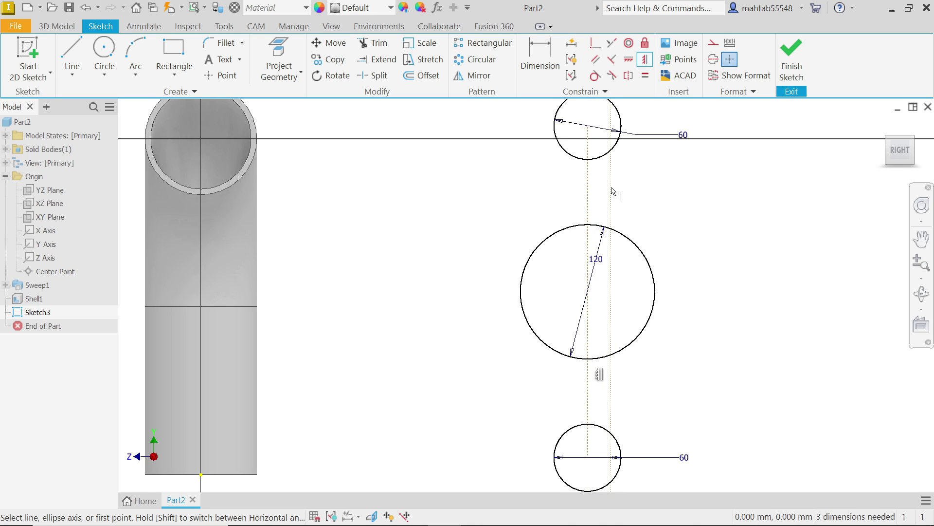
key("Escape")
Draw a slanted line from the left side of the upper circle to the upper left side of the 120 mm circle
scroll(612, 192, "down", 2)
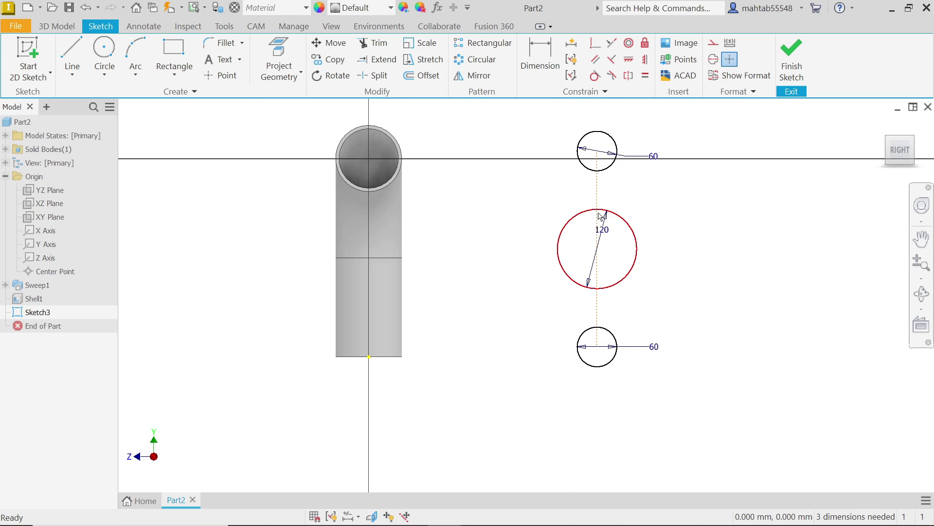
scroll(562, 182, "up", 3)
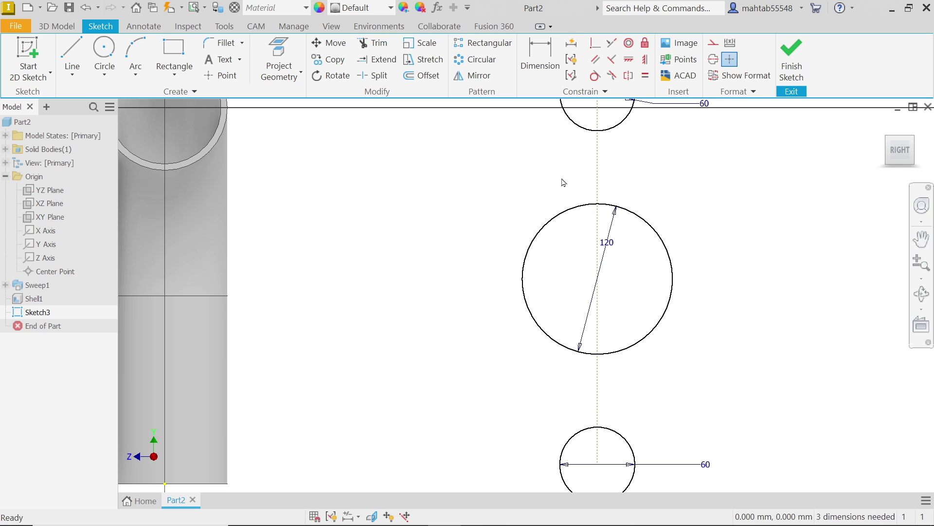
left_click(68, 58)
scroll(537, 187, "down", 2)
scroll(559, 141, "up", 5)
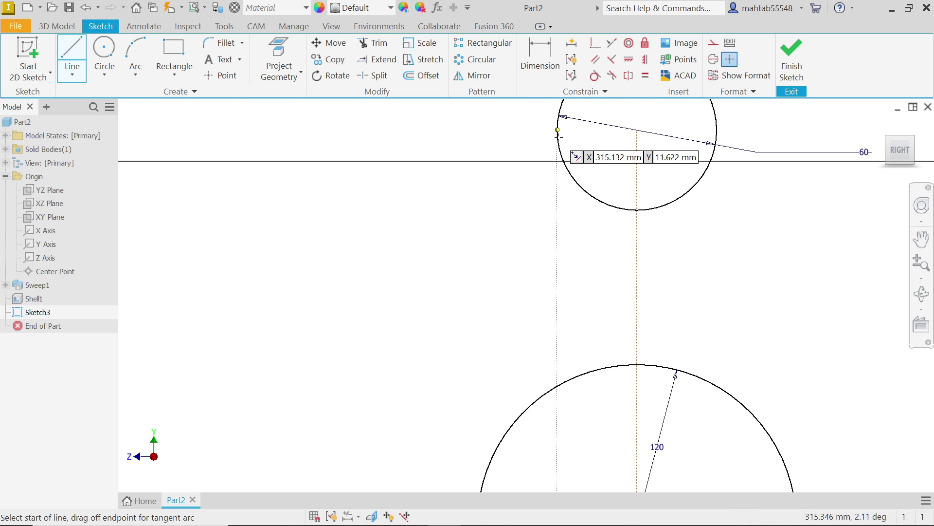
left_click(558, 134)
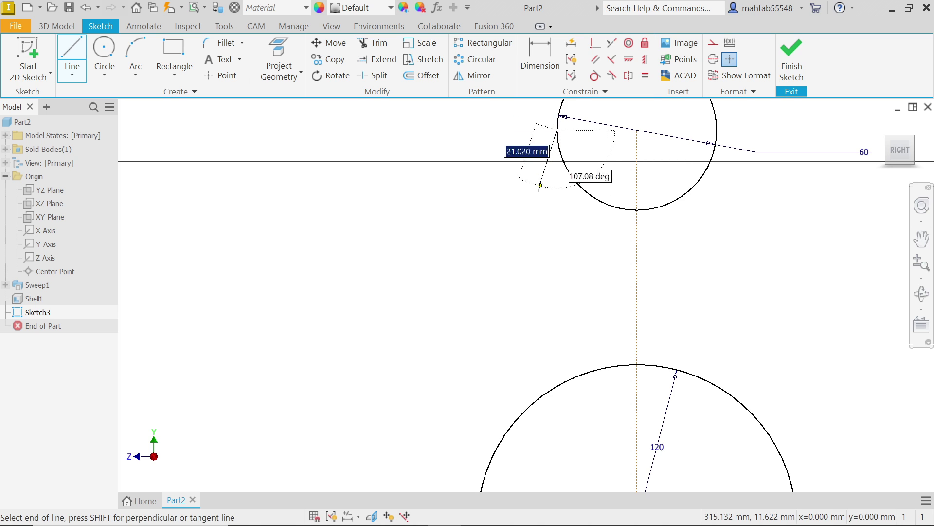
scroll(504, 394, "down", 2)
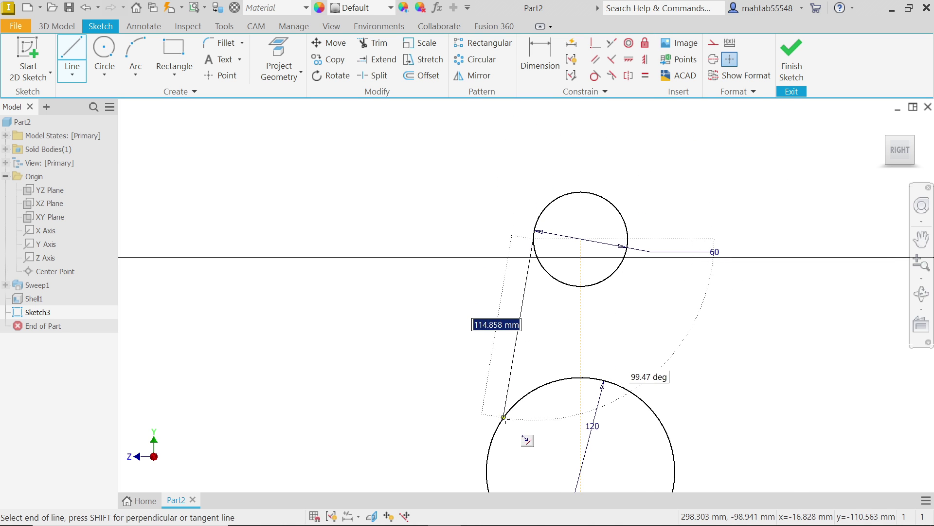
left_click(492, 440)
key("Escape")
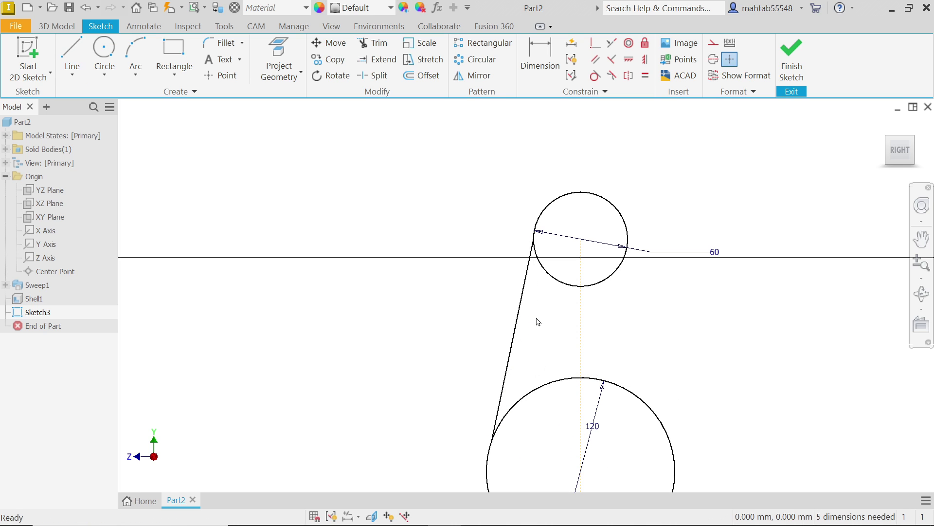
Make the slanted line tangent to both the upper circle and the 120 mm circle
scroll(529, 246, "up", 3)
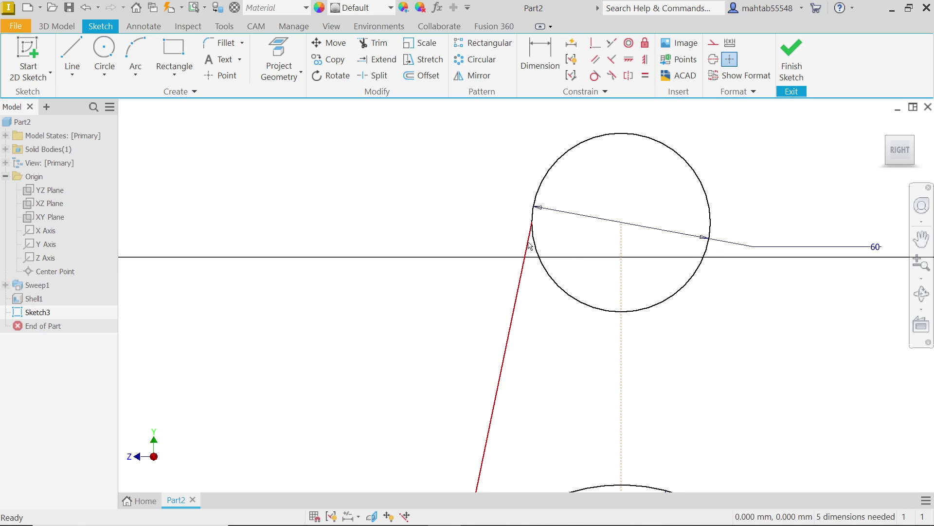
left_click(595, 76)
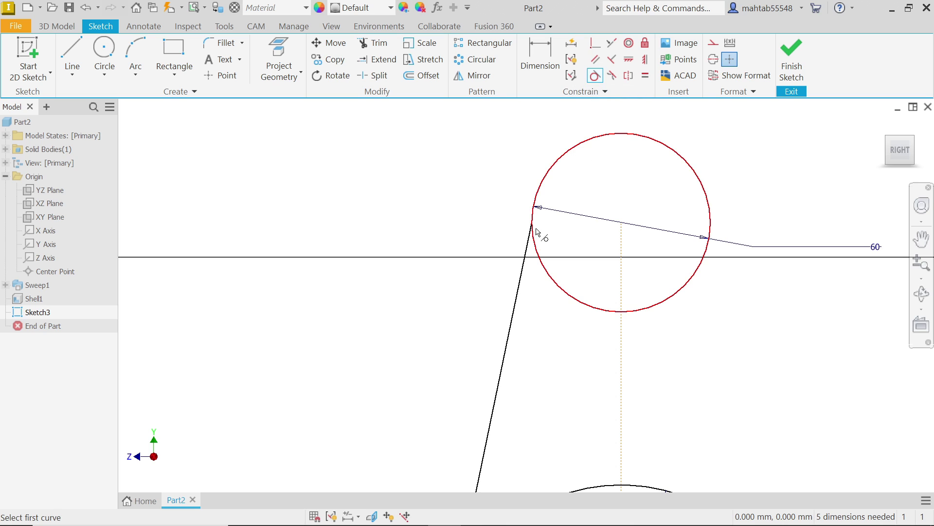
left_click(529, 238)
left_click(535, 244)
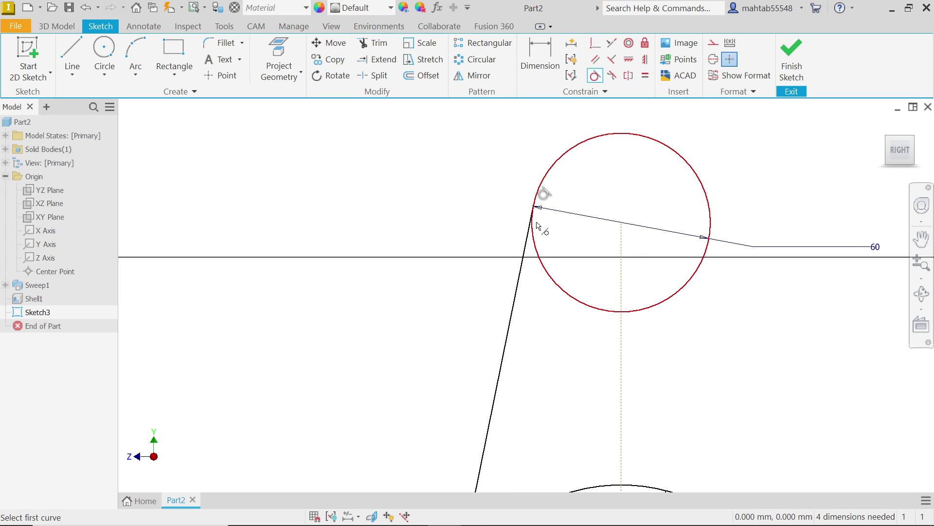
scroll(540, 248, "down", 2)
scroll(514, 457, "up", 3)
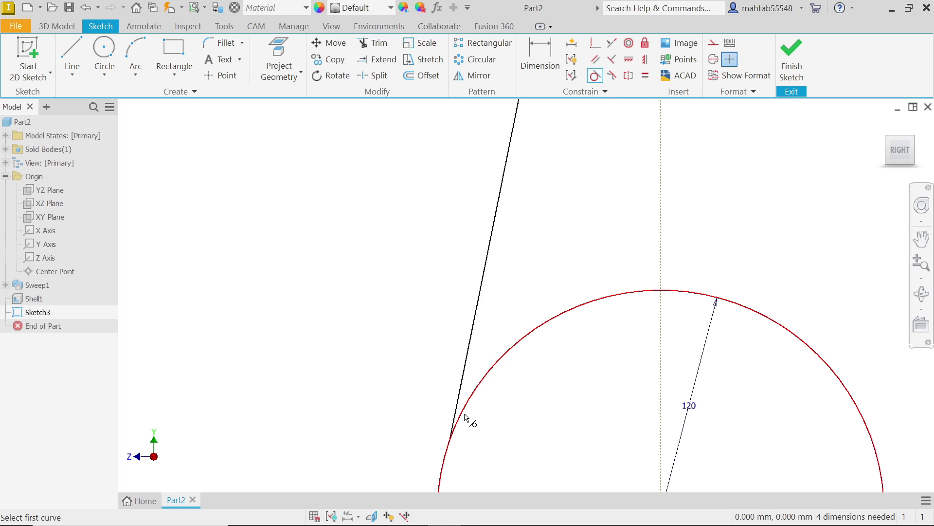
left_click(461, 406)
left_click(467, 412)
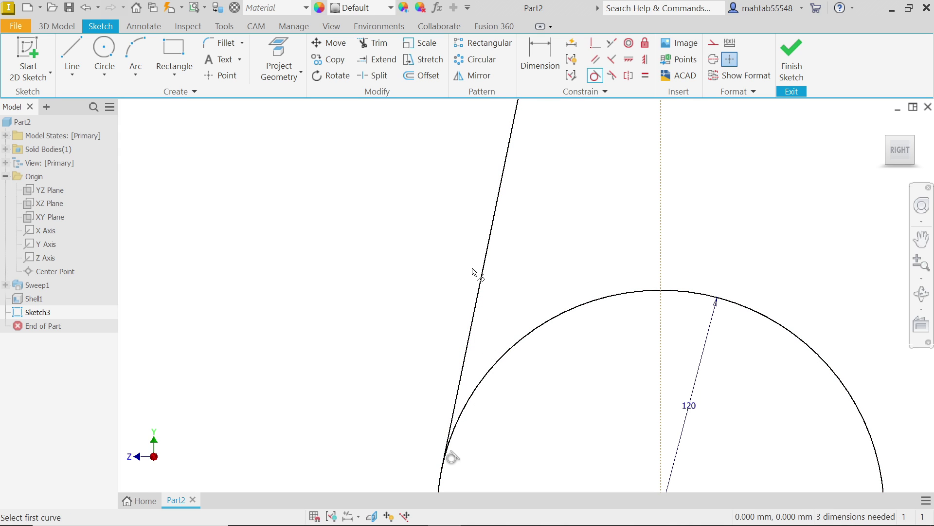
key("Escape")
Mirror the tangent line about the upper vertical construction line
scroll(544, 245, "down", 6)
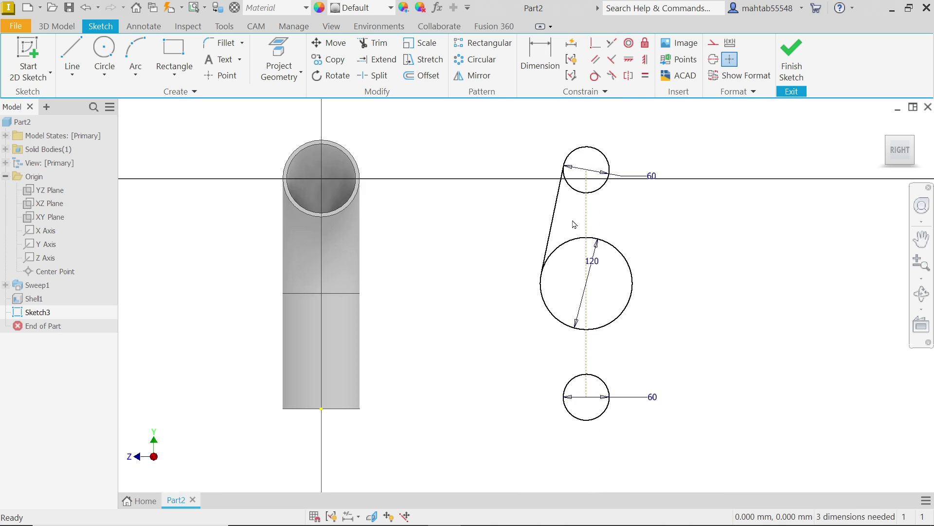
scroll(592, 205, "up", 3)
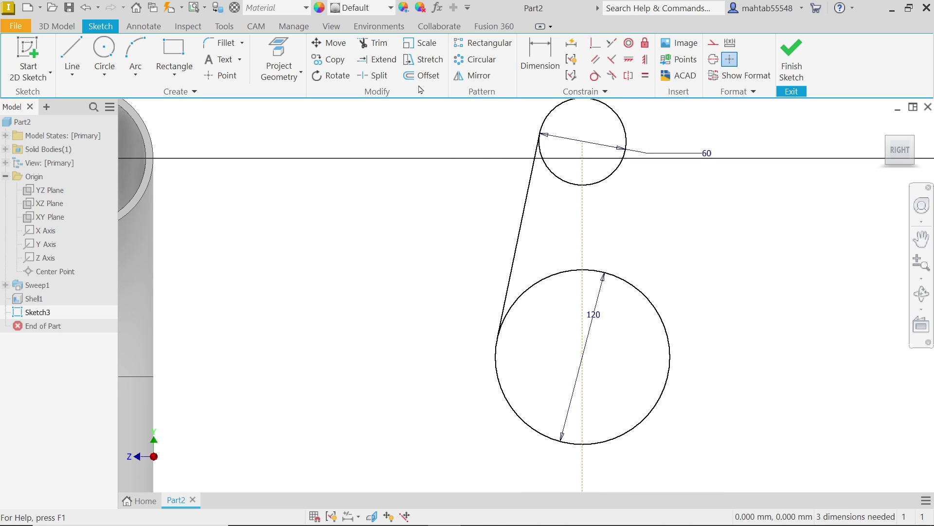
left_click(476, 78)
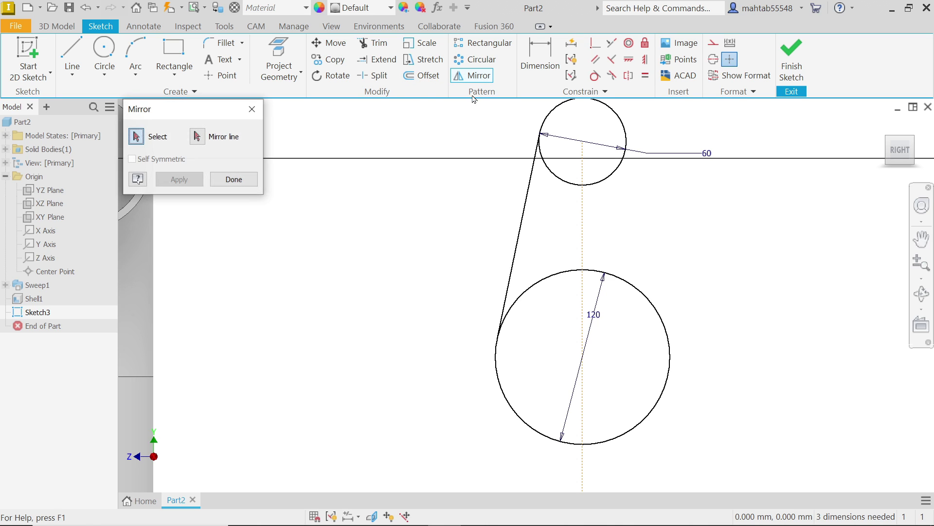
left_click(517, 249)
left_click(197, 137)
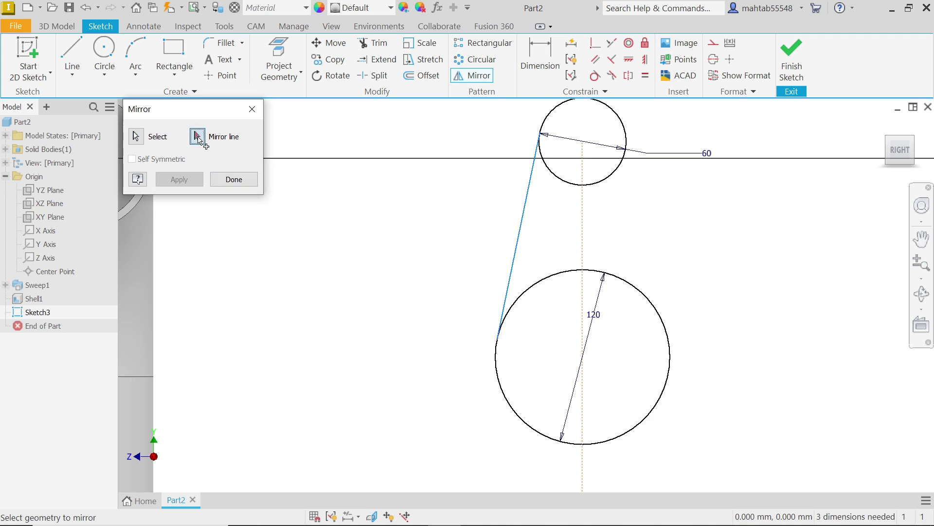
left_click(582, 227)
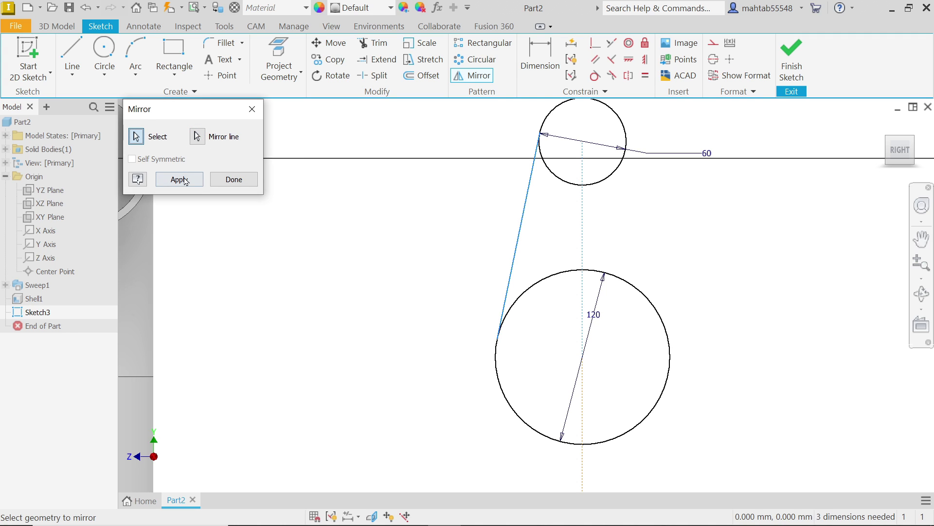
left_click(184, 180)
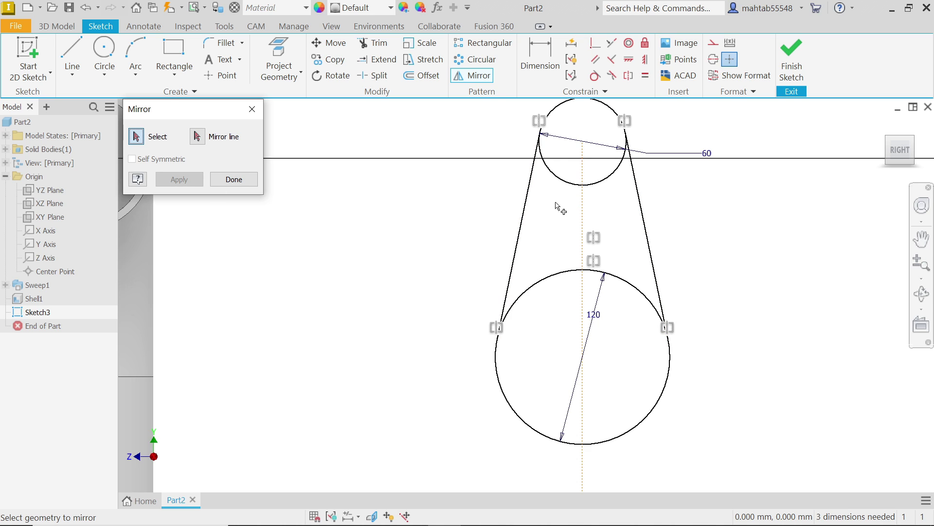
left_click(234, 179)
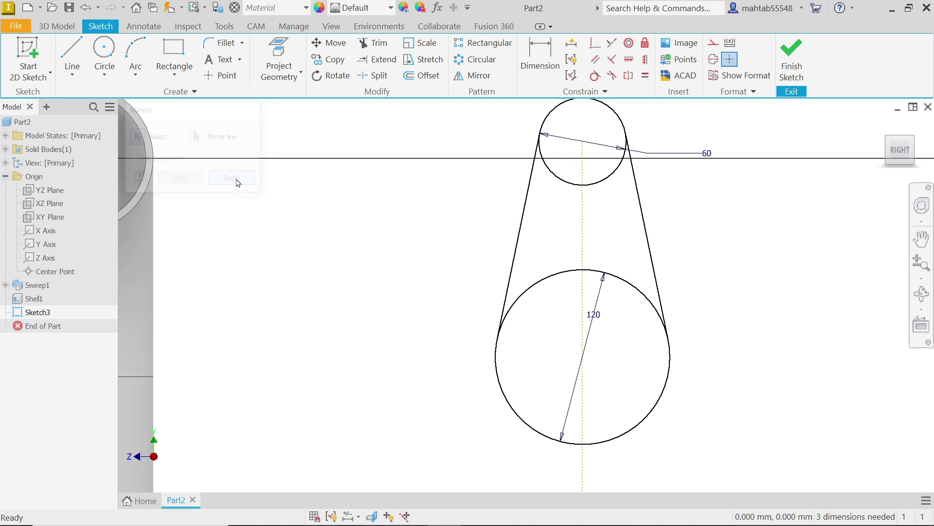
Dimension the vertical distance between the upper circle and the 120 mm circle, centre to centre, as 80 mm
scroll(626, 250, "up", 5)
scroll(617, 304, "down", 3)
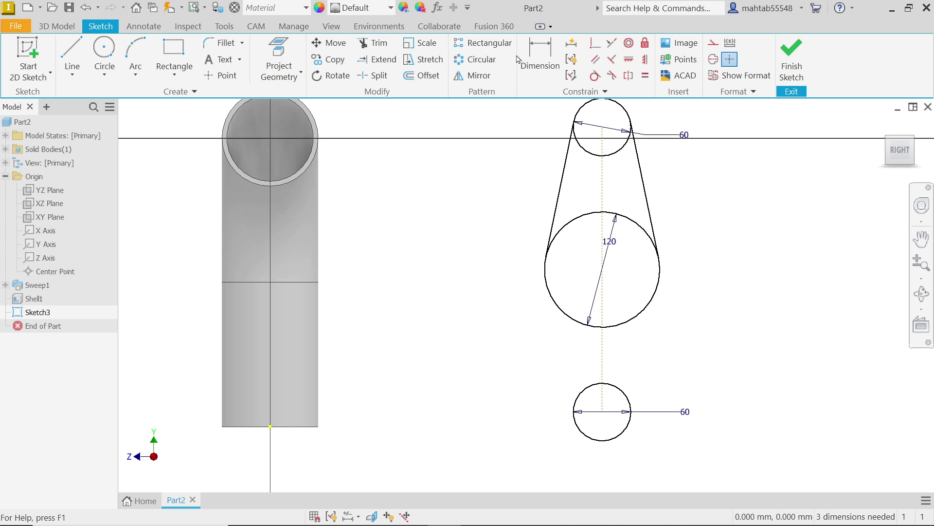
left_click(541, 58)
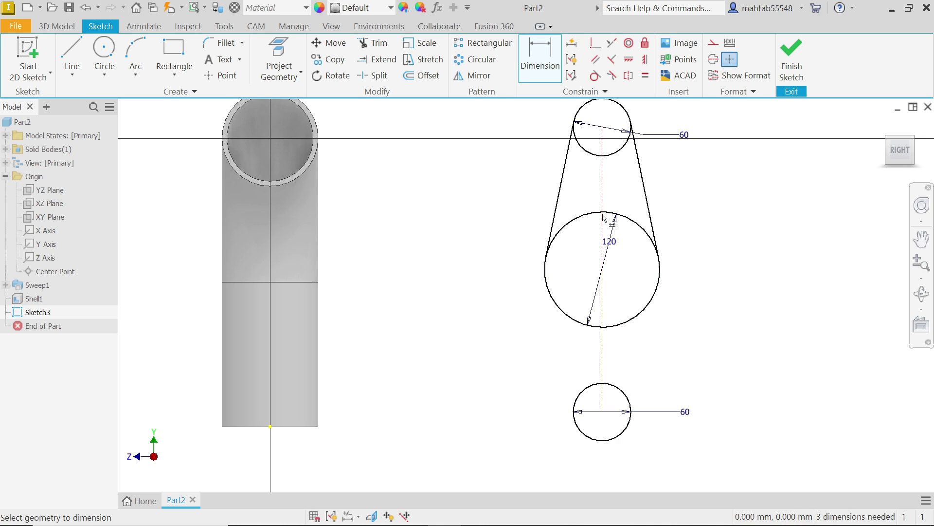
left_click(660, 292)
left_click(615, 160)
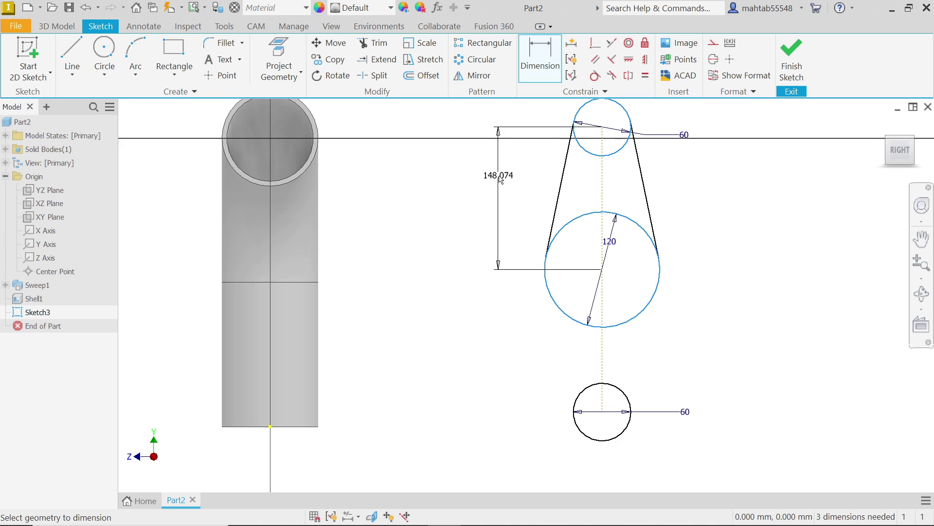
left_click(489, 189)
type("80")
left_click(538, 238)
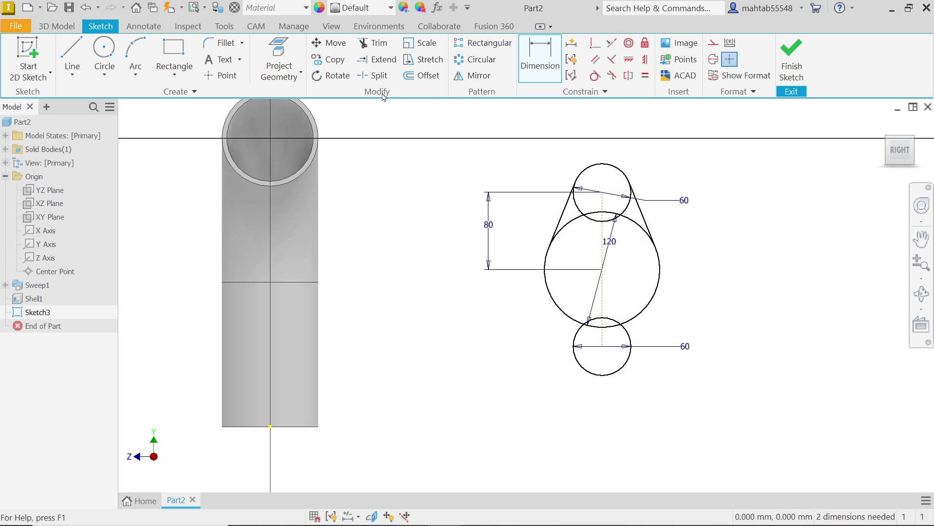
Draw a horizontal line from the 120 mm circle's centre to just beyond its right edge and convert it to construction
left_click(72, 55)
scroll(611, 275, "up", 3)
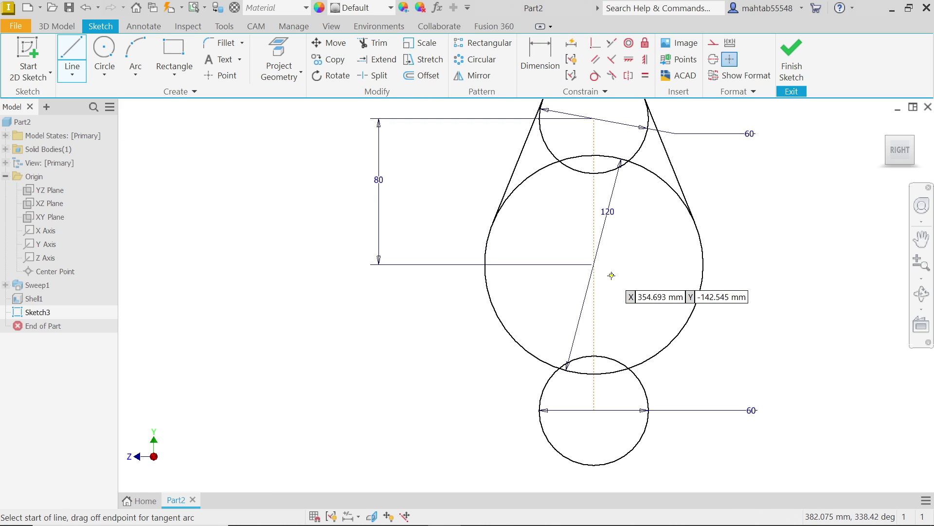
left_click(594, 265)
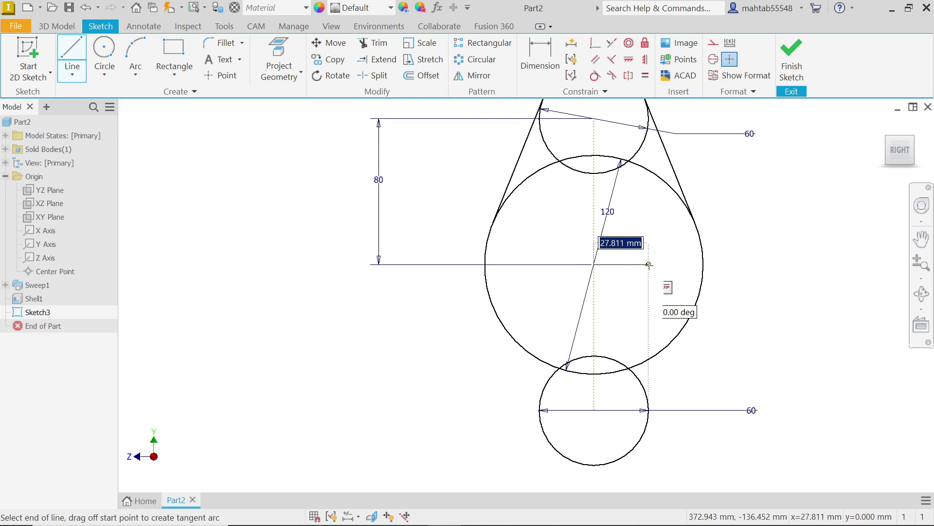
left_click(744, 264)
key("Escape")
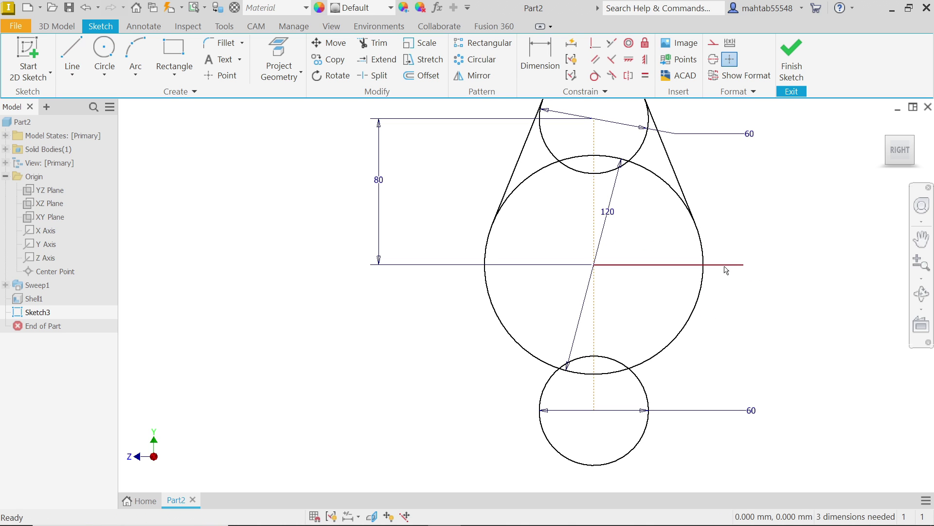
right_click(726, 270)
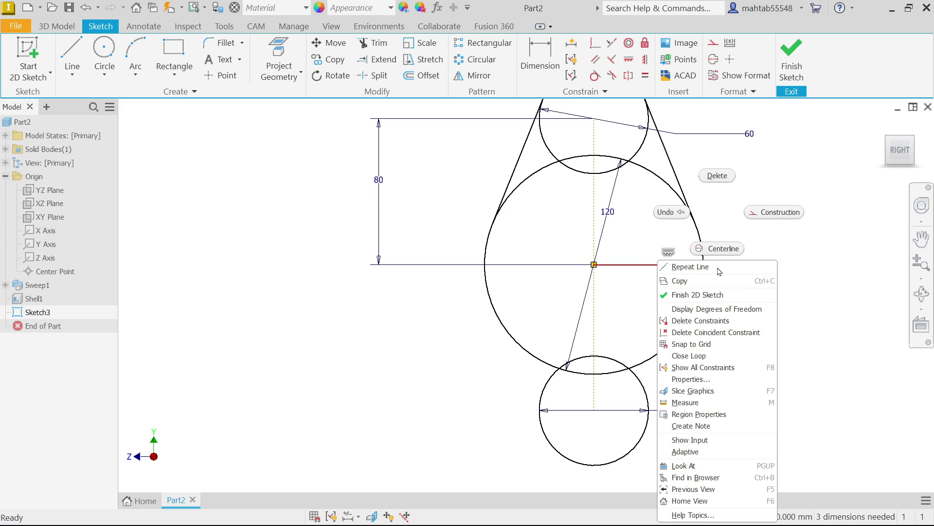
left_click(772, 218)
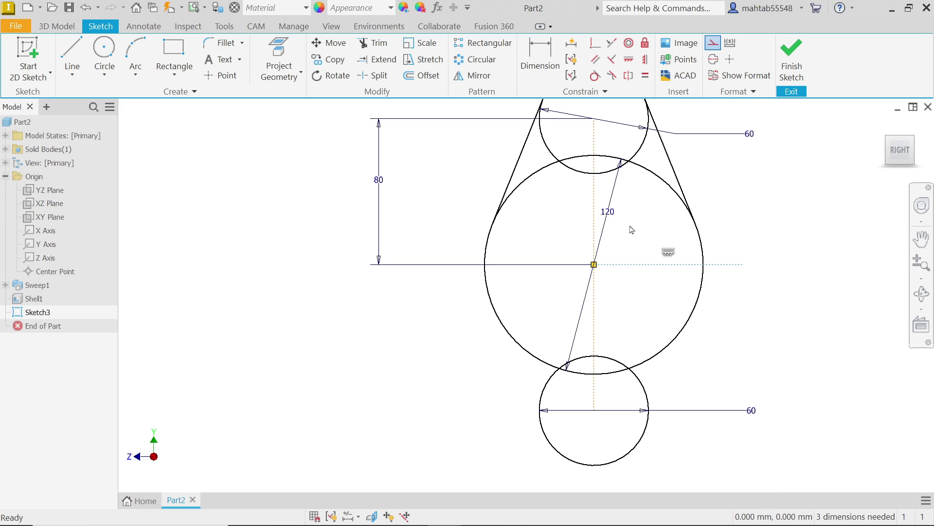
Mirror the two upper tangent lines about the horizontal construction line to close the lower half of the flange outline
left_click(472, 76)
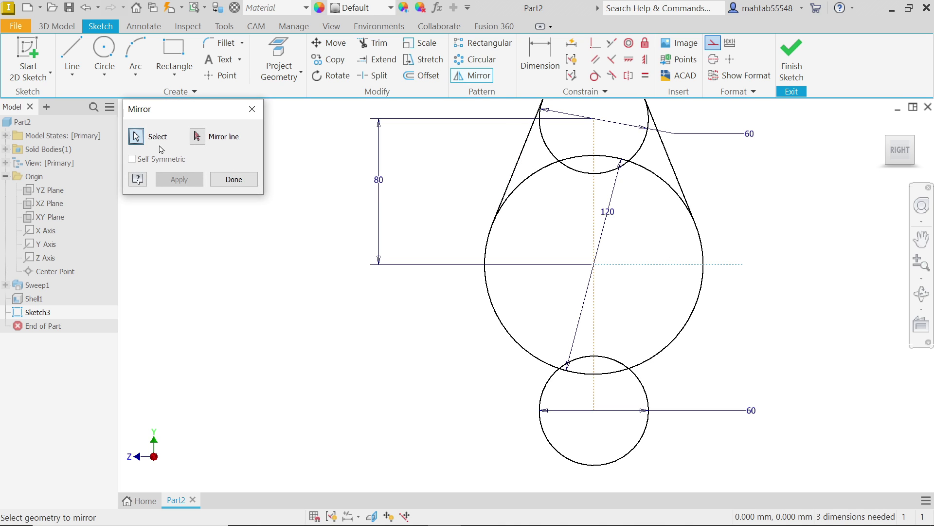
left_click(511, 179)
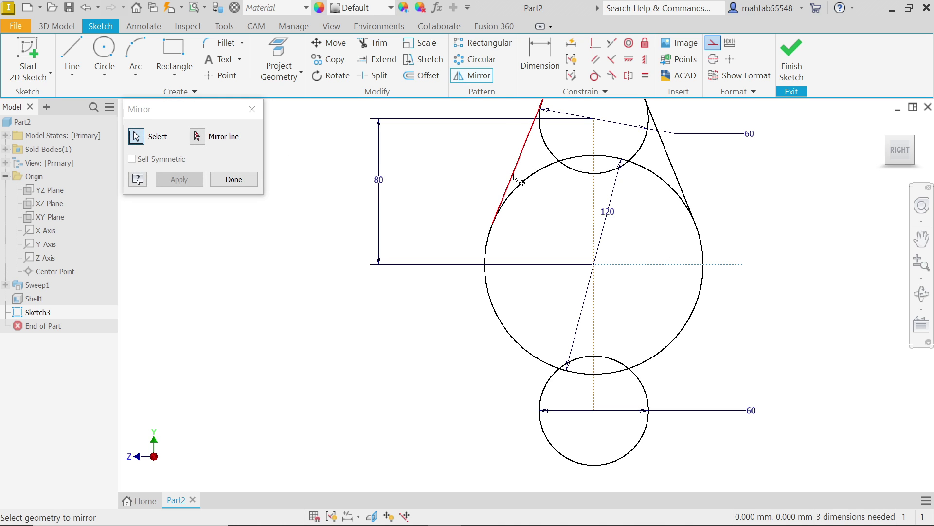
left_click(673, 168)
left_click(197, 137)
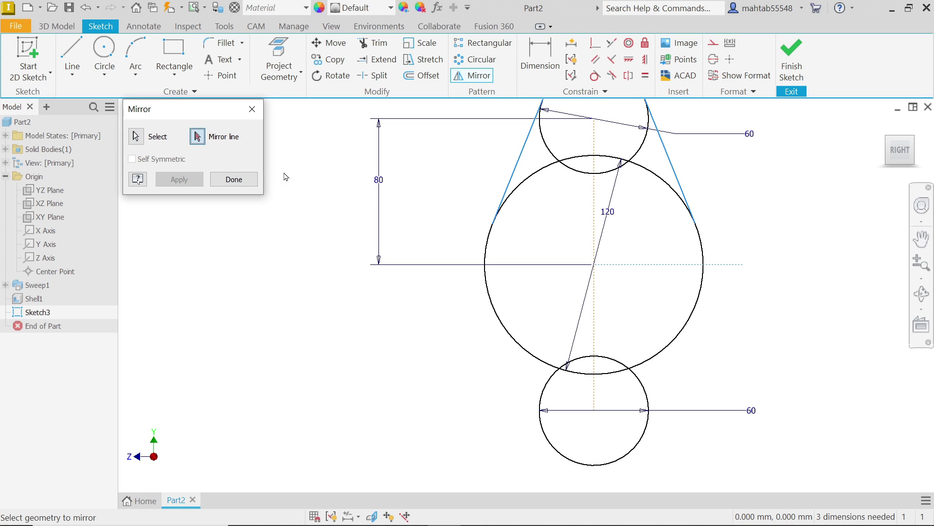
left_click(660, 266)
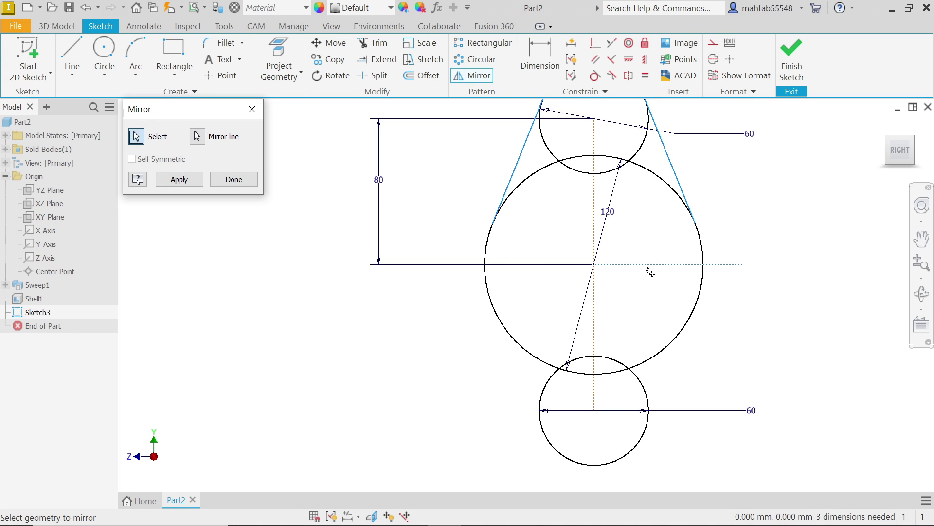
left_click(183, 181)
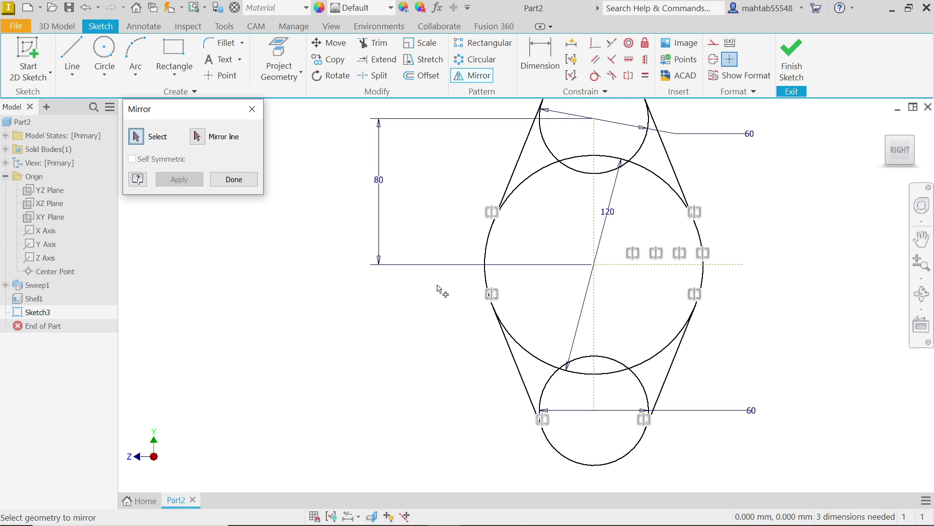
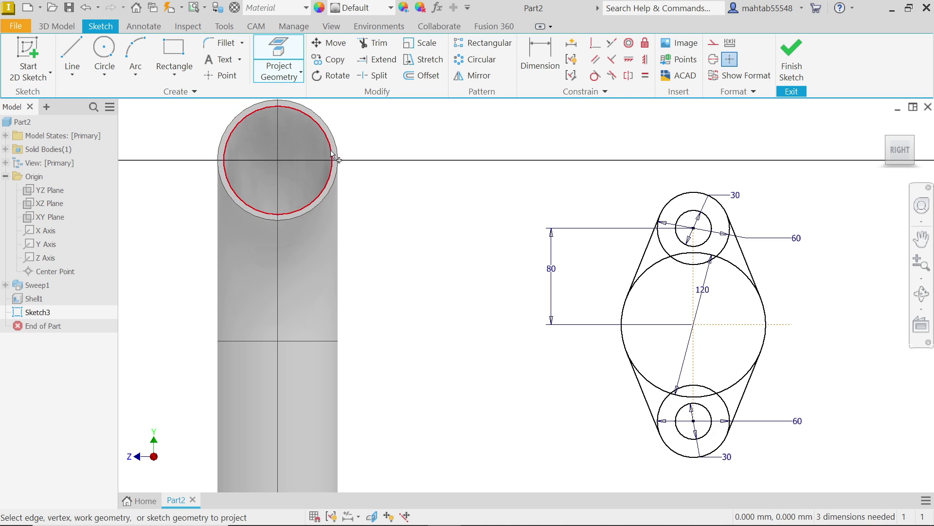
Project the pipe end's inner circular edge into the sketch and make the 120 mm circle's centre coincident with its centre
left_click(324, 187)
key("Escape")
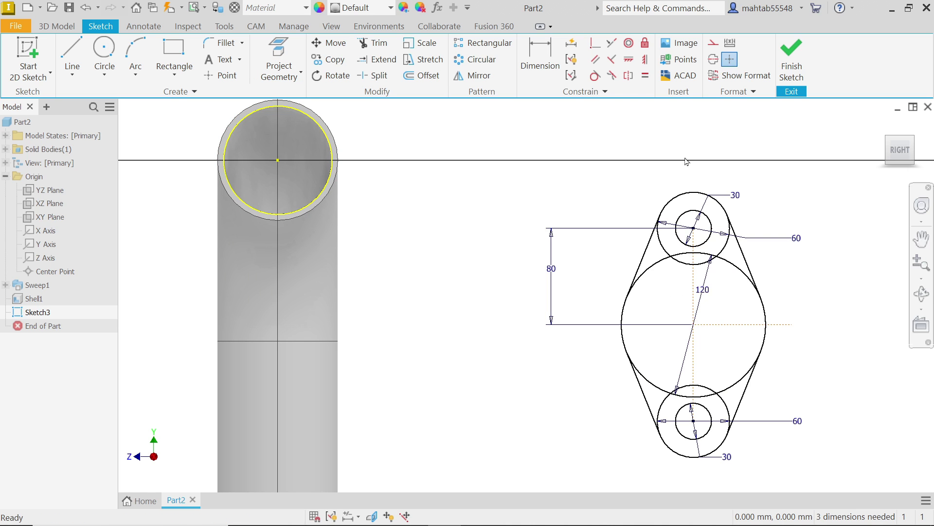
left_click(597, 49)
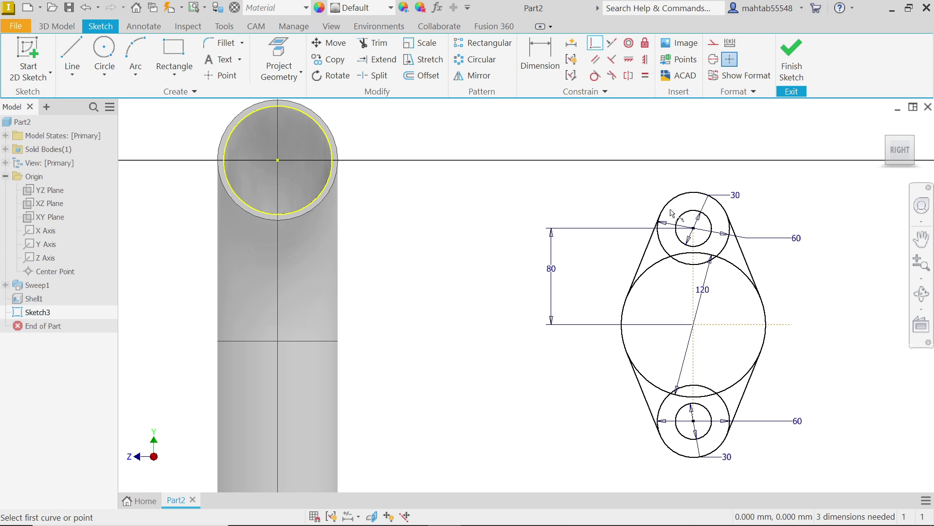
left_click(694, 325)
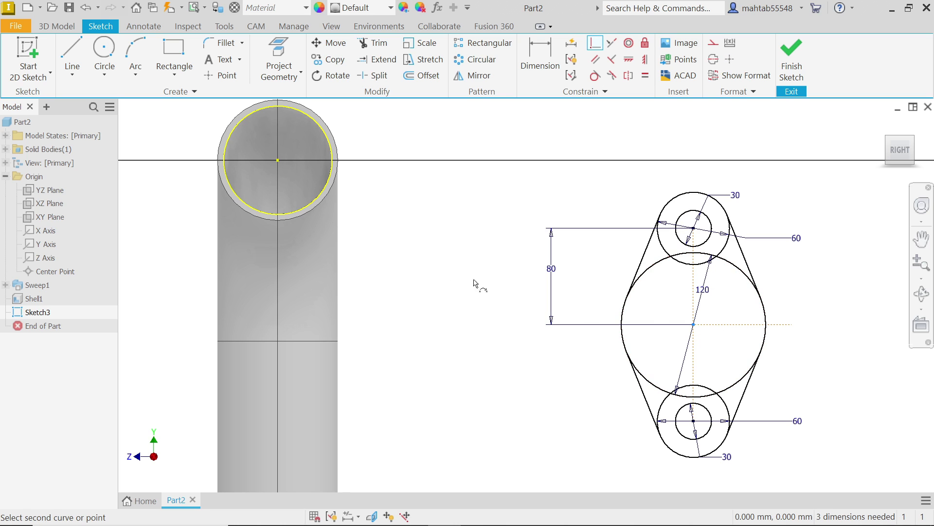
left_click(277, 161)
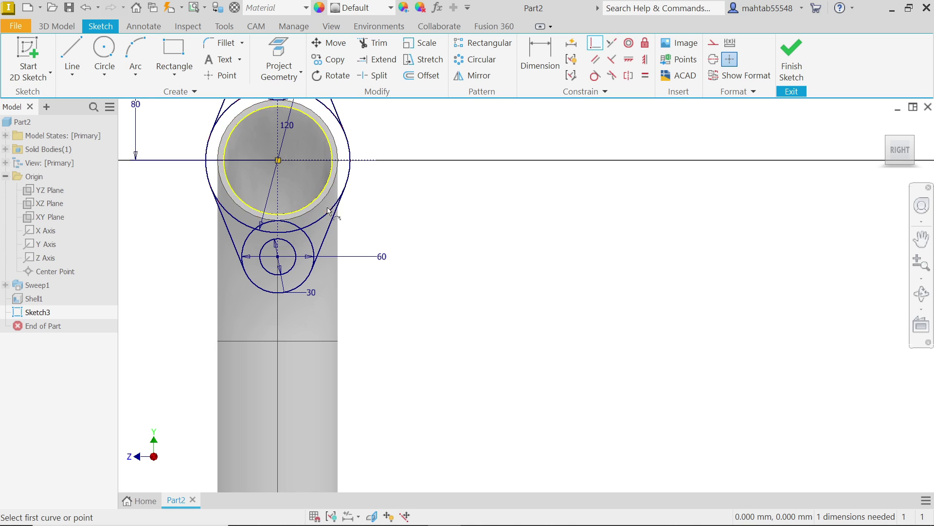
scroll(325, 162, "down", 2)
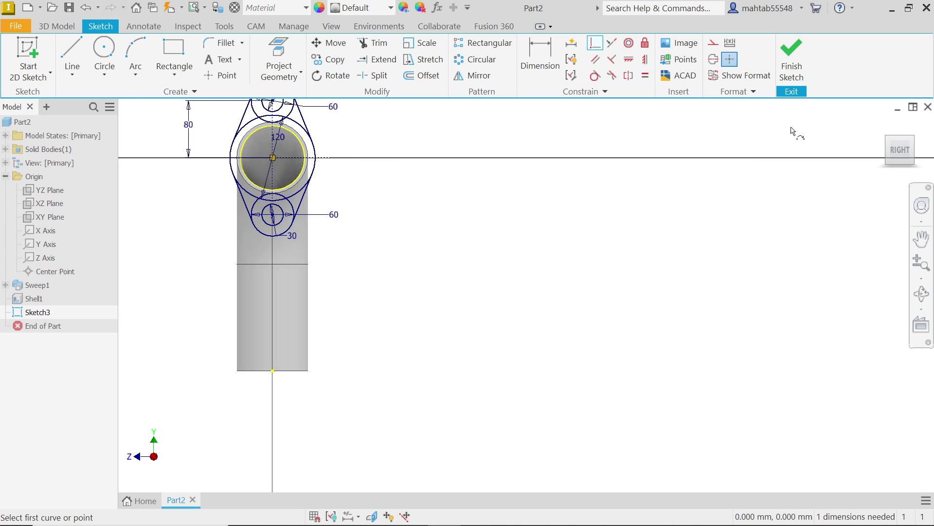
right_click(635, 213)
left_click(677, 214)
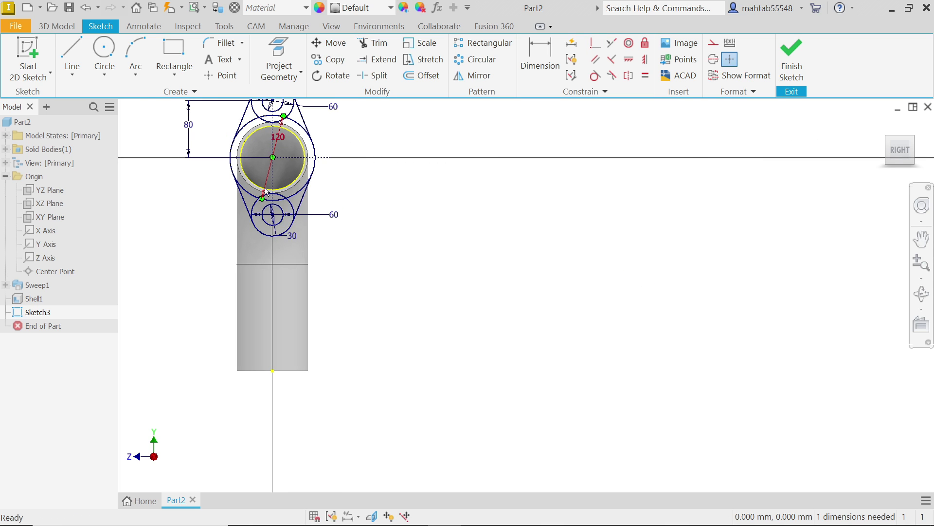
Trim the arcs of the upper 60 mm circle and the 120 mm circle that lie inside the flange's upper outline
key("F2")
mouse_move(413, 199)
left_mouse_down()
mouse_move(445, 244)
mouse_move(625, 319)
mouse_move(638, 315)
left_mouse_up()
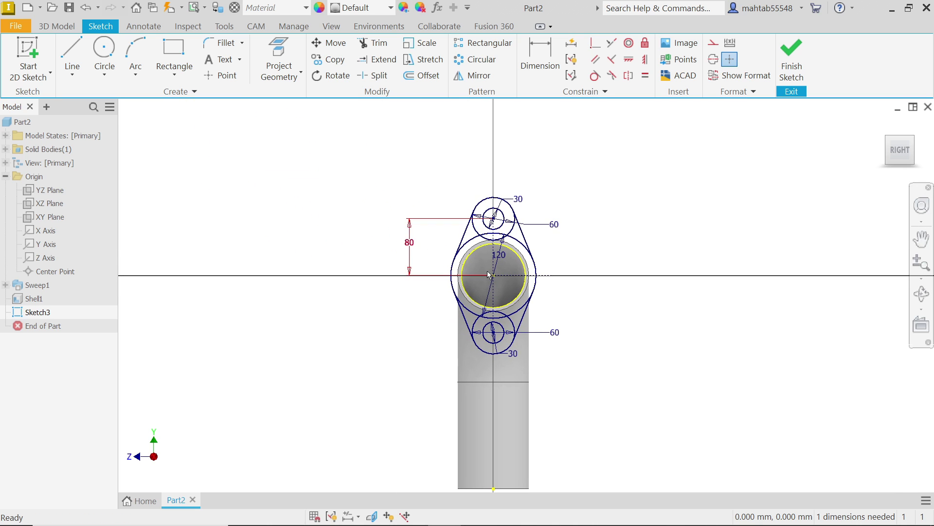
scroll(489, 275, "up", 4)
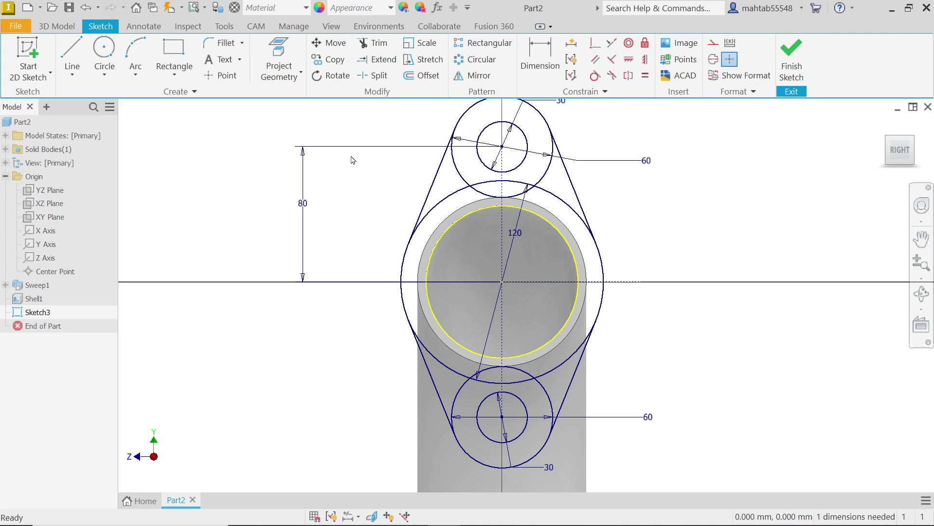
left_click(372, 43)
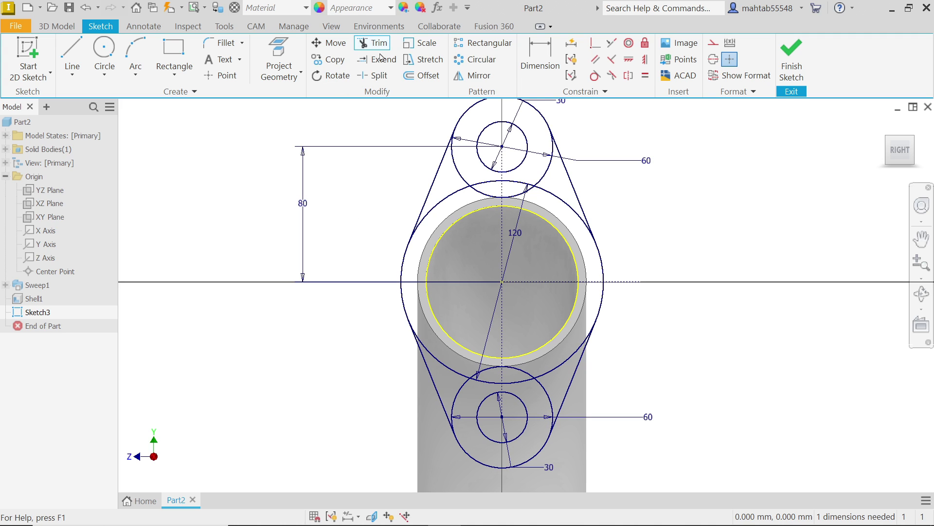
left_click(458, 175)
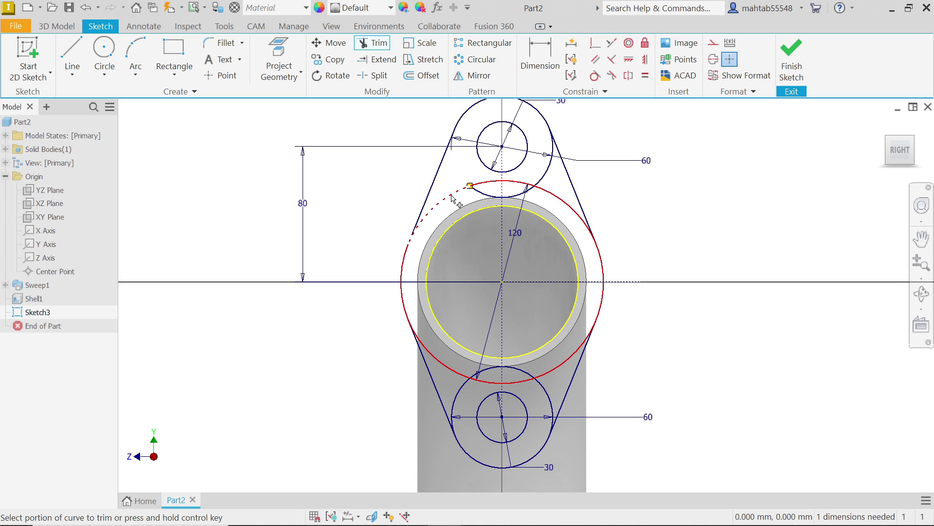
left_click(454, 196)
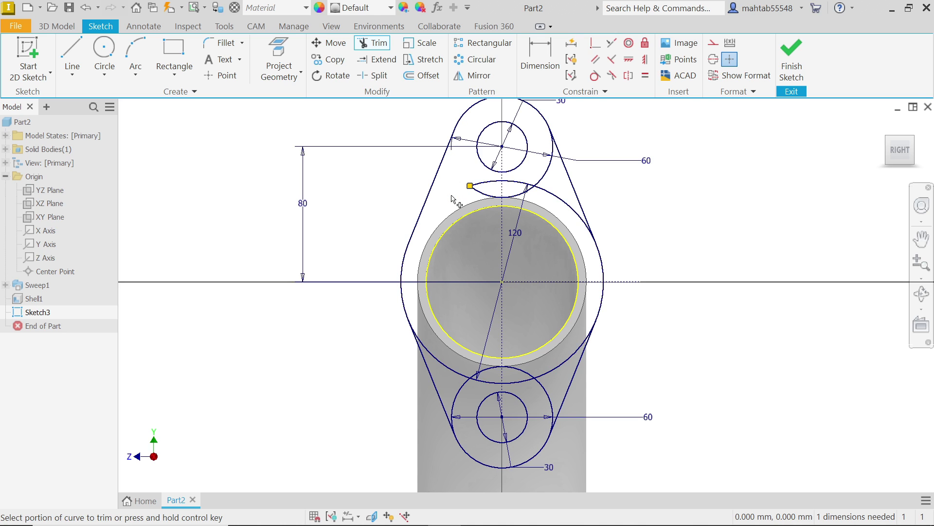
left_click(491, 185)
left_click(517, 183)
left_click(528, 192)
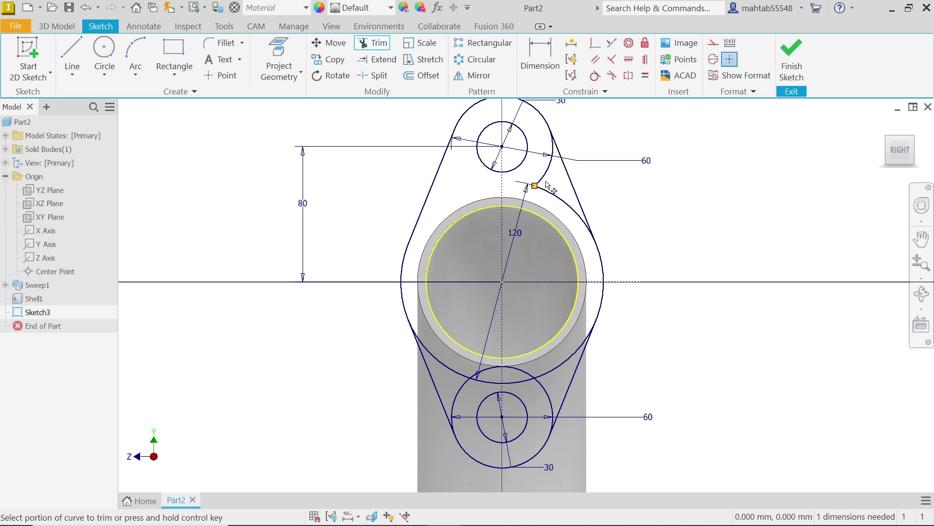
left_click(548, 184)
left_click(556, 207)
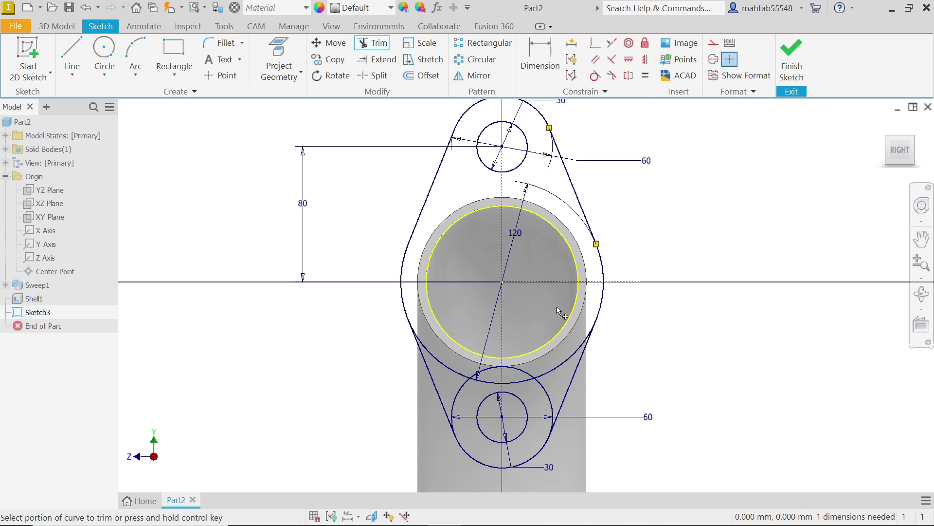
Trim the arcs of the lower 60 mm circle and the 120 mm circle that lie inside the flange's lower outline
left_click(566, 369)
left_click(546, 391)
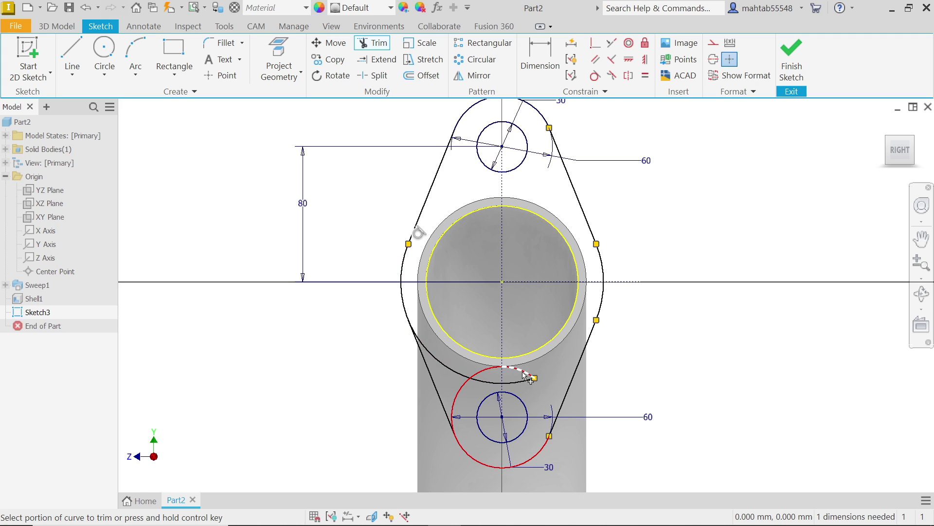
left_click(523, 374)
left_click(511, 381)
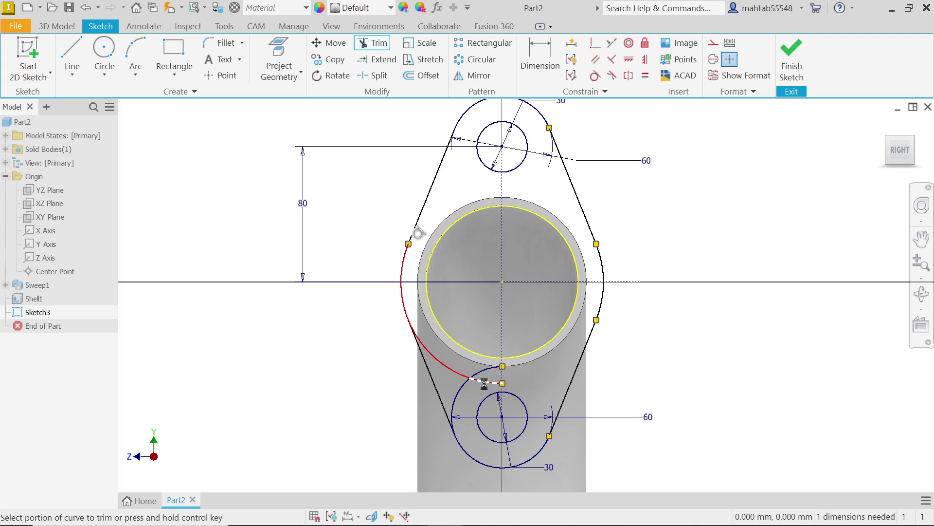
left_click(484, 383)
left_click(468, 384)
left_click(462, 391)
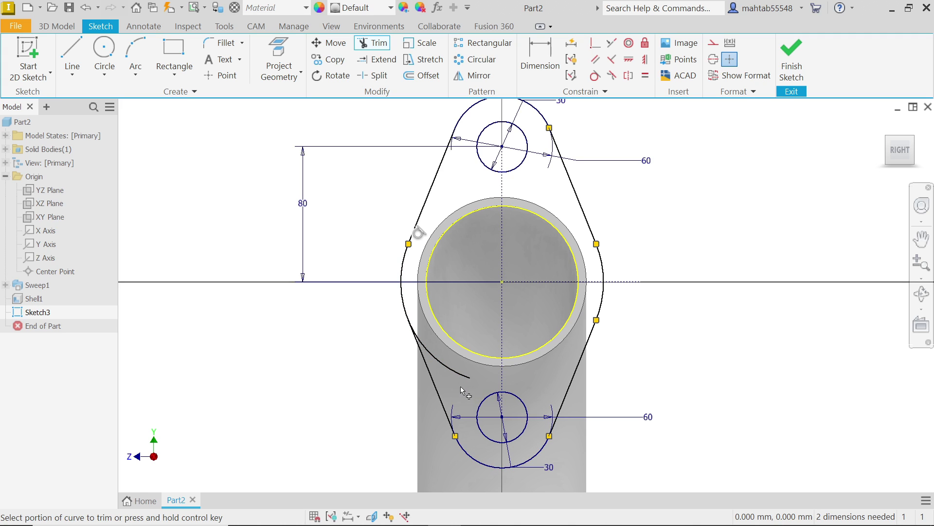
left_click(457, 374)
key("Escape")
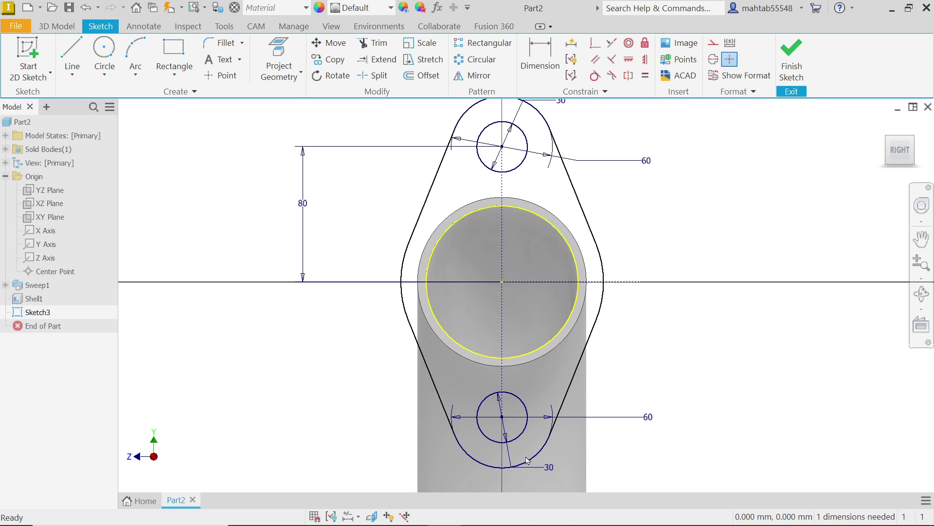
Add a driven vertical dimension from the pipe opening's centre to the lower hole's centre and finish the sketch
left_click(540, 58)
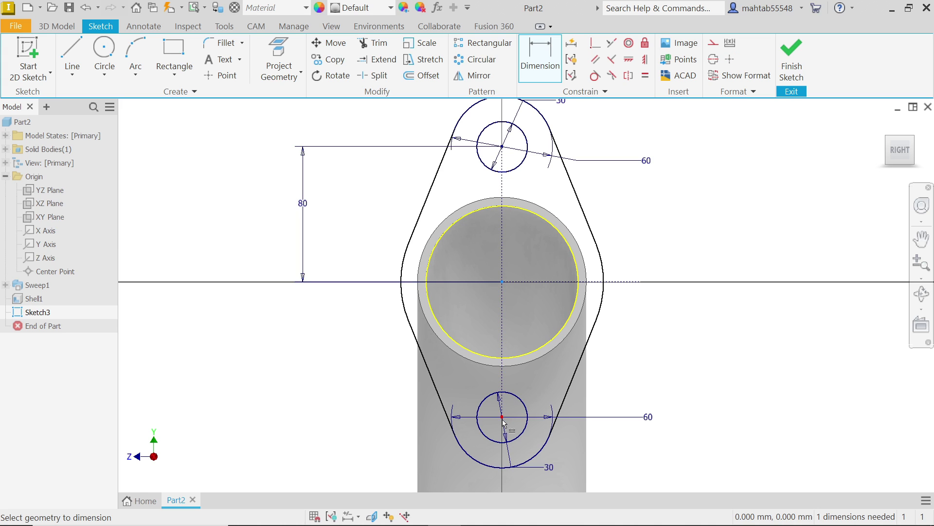
left_click(478, 427)
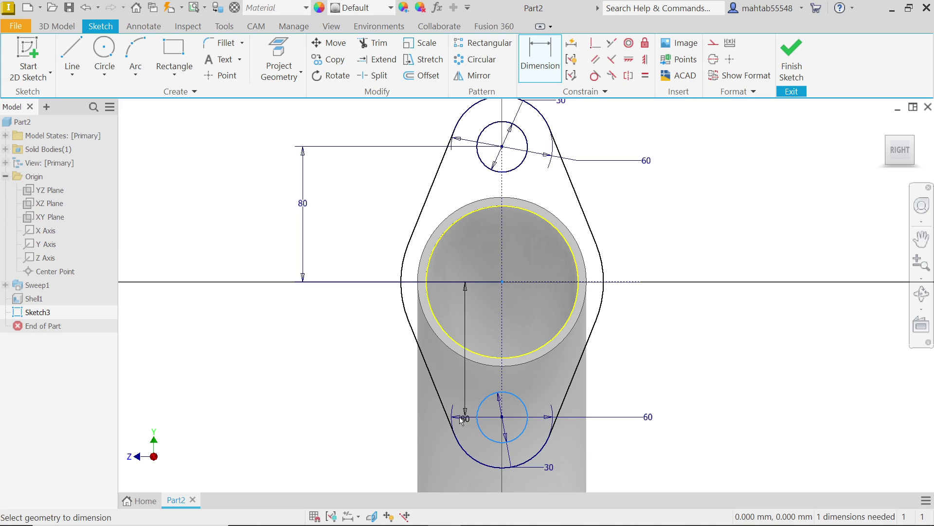
left_click(308, 357)
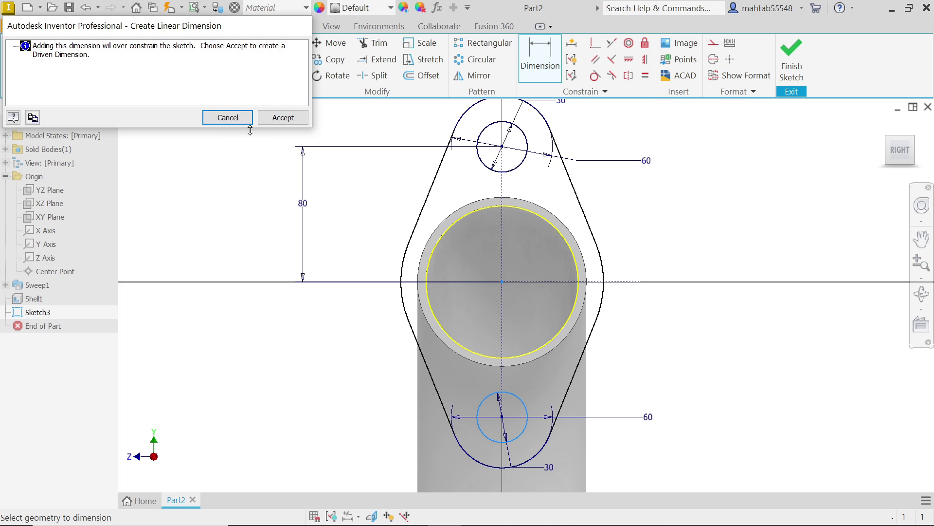
left_click(281, 117)
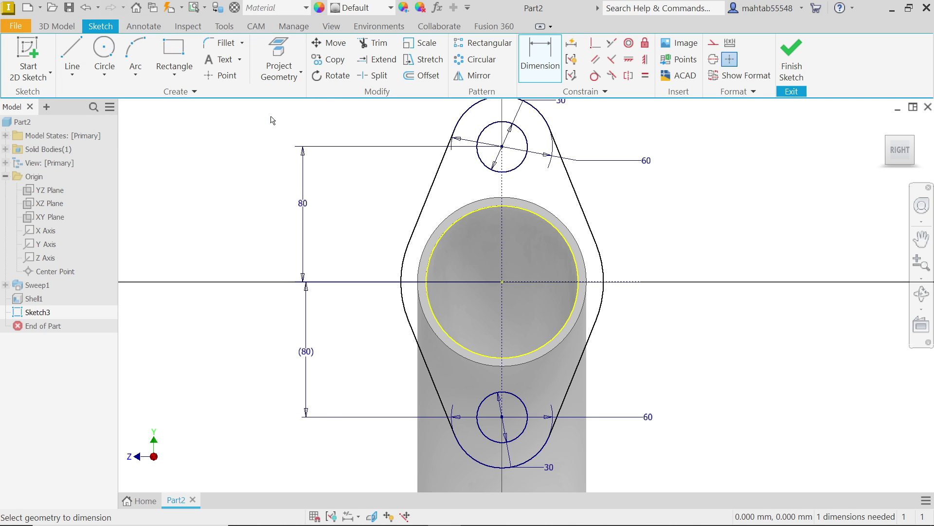
key("Escape")
scroll(524, 421, "down", 2)
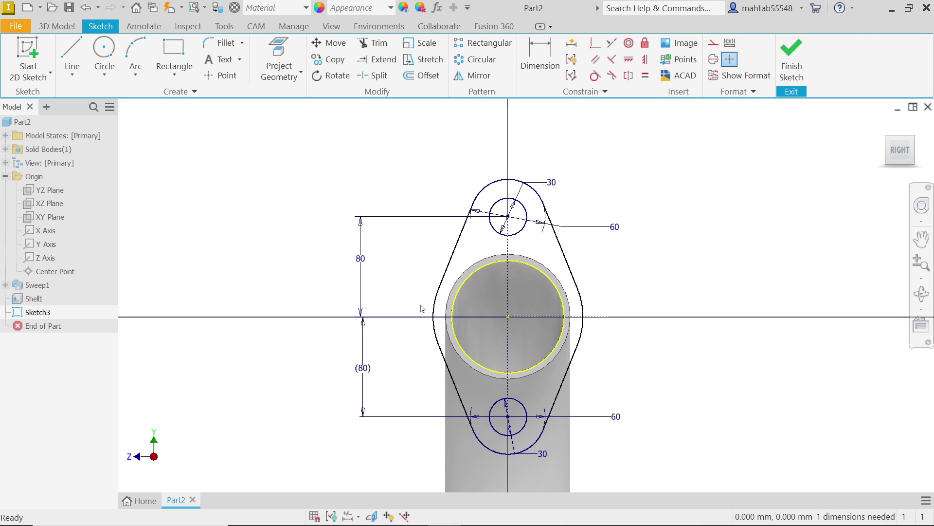
left_click(792, 59)
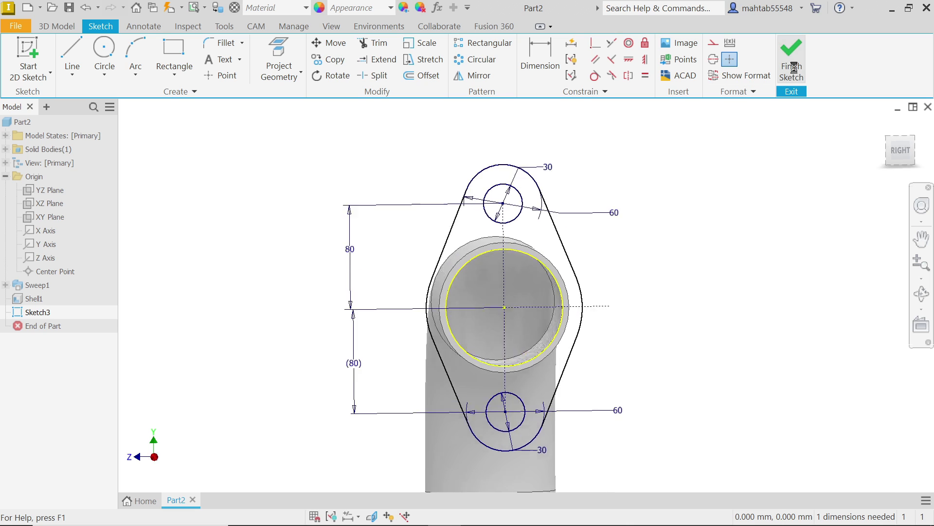
Extrude the flange profile around the pipe opening by 20 mm, joined to the pipe
left_click(883, 123)
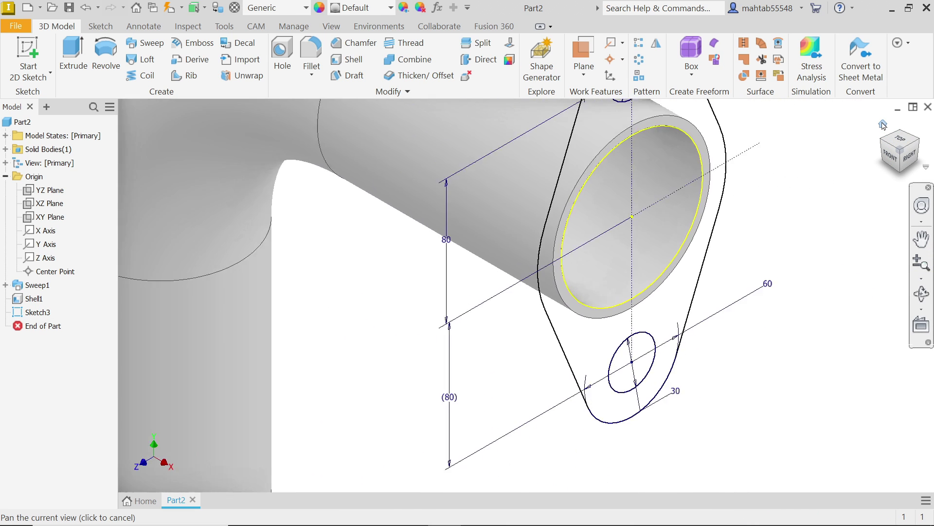
left_click(72, 56)
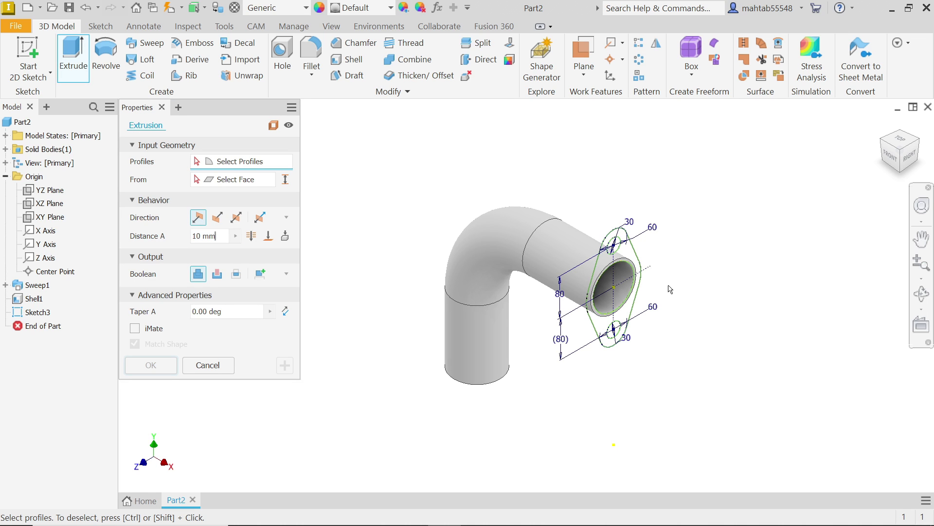
scroll(670, 289, "down", 3)
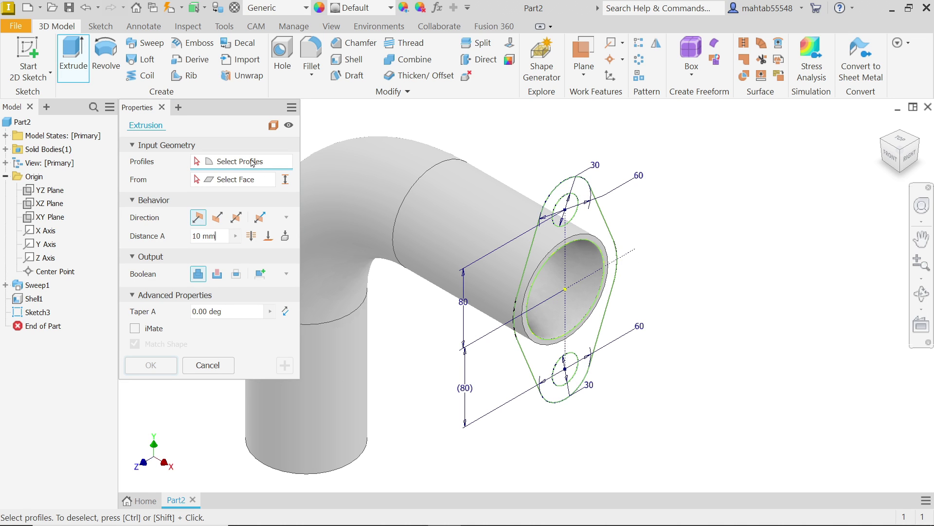
left_click(542, 357)
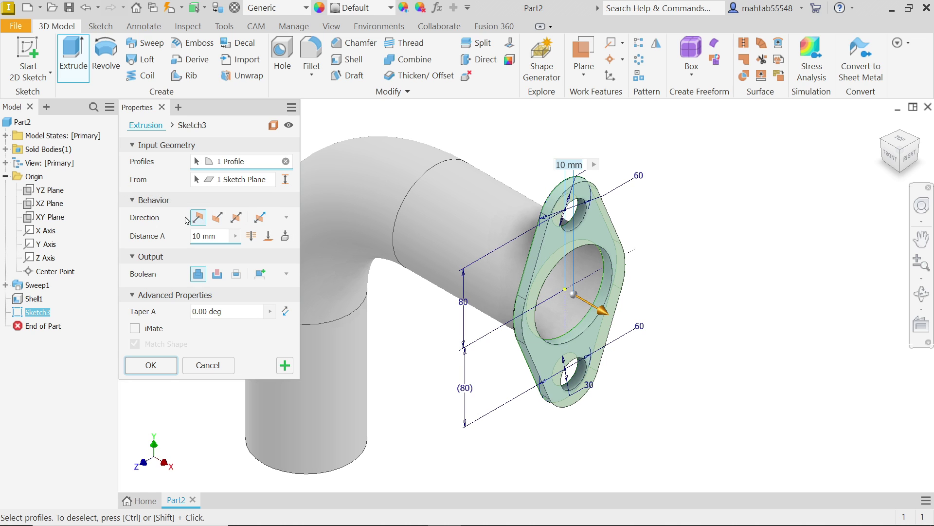
left_click_drag(218, 236, 177, 239)
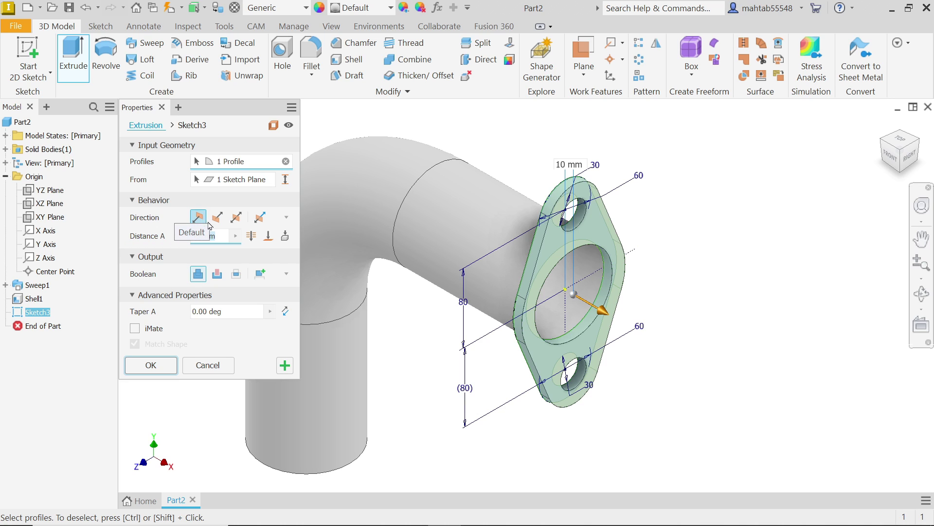
type("20")
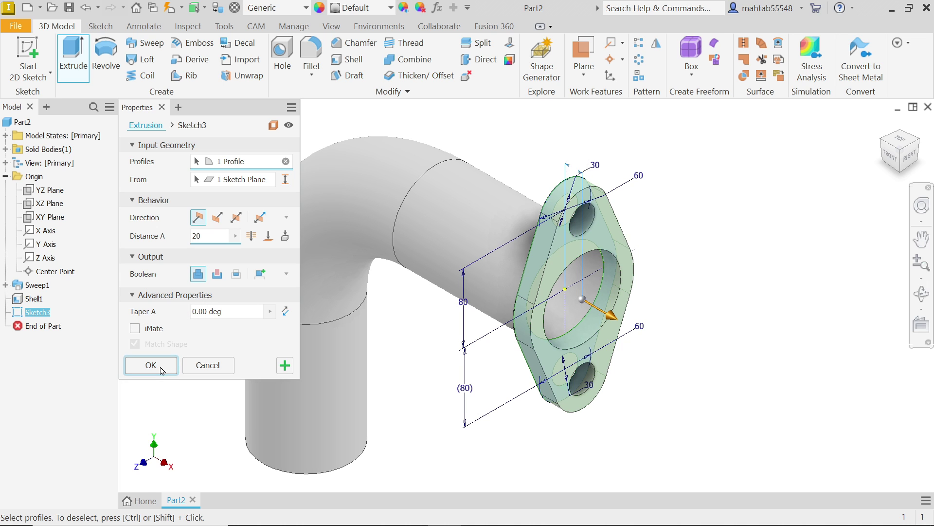
left_click(151, 365)
Start a new sketch on the ring-shaped end face of the vertical pipe leg
middle_click_drag(703, 317, 515, 290, "shift")
scroll(407, 373, "up", 5)
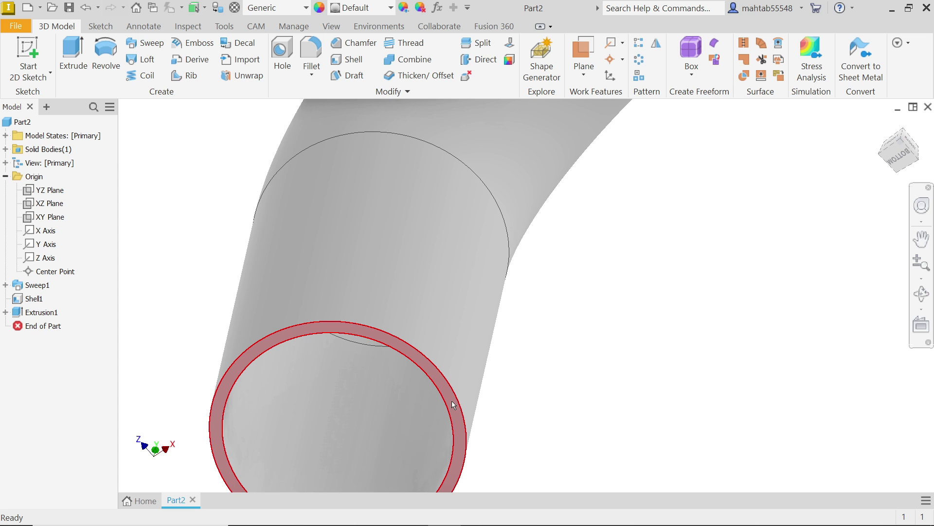
left_click(453, 405)
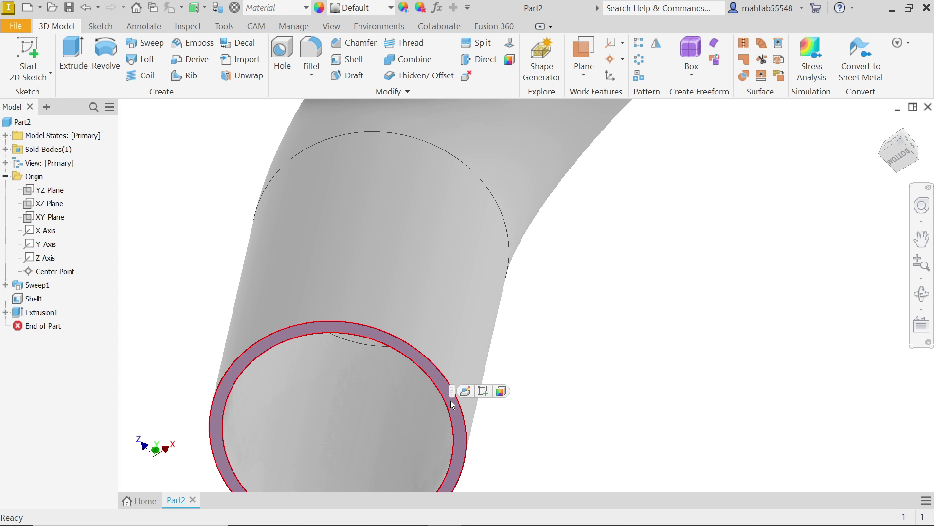
left_click(483, 391)
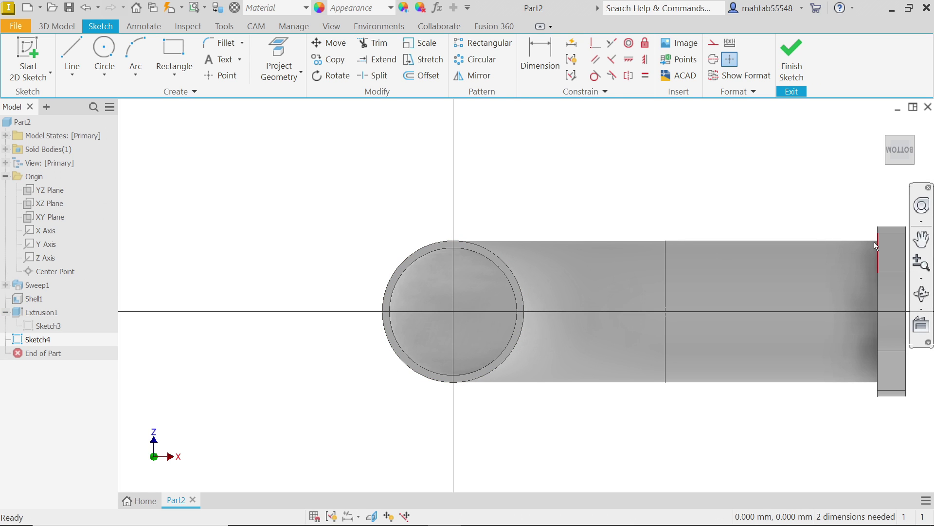
Draw a 120 mm circle centred on the pipe end and a 60 mm circle on the horizontal axis about 109 mm away, opposite the flange
left_click(106, 52)
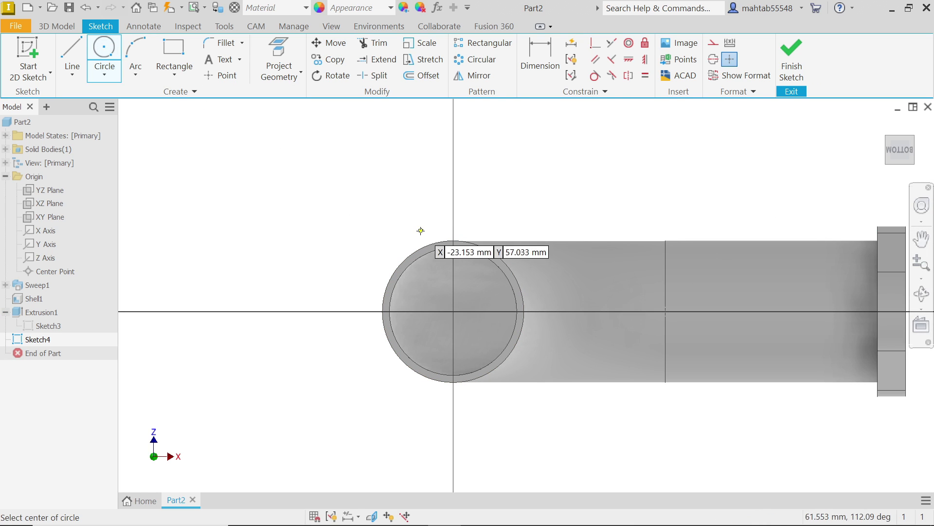
left_click(454, 312)
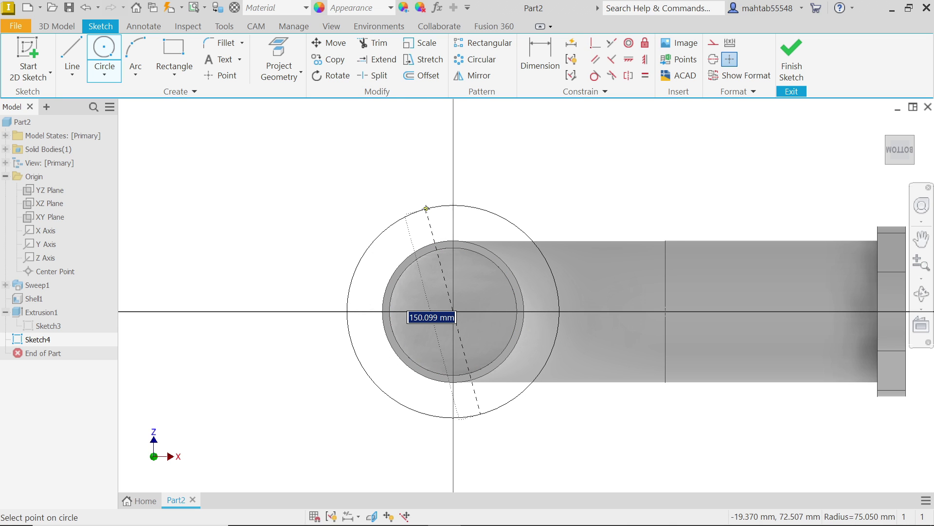
type("60*2")
key("Return")
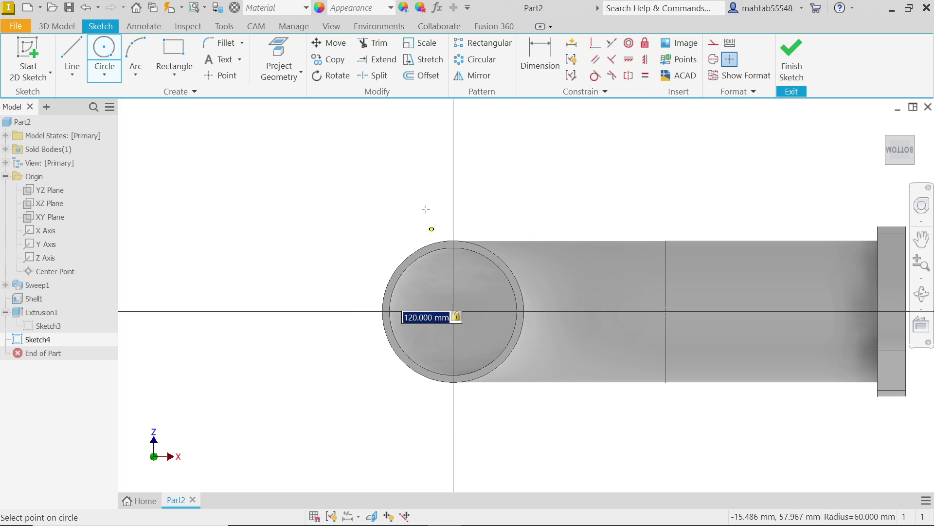
left_click(299, 311)
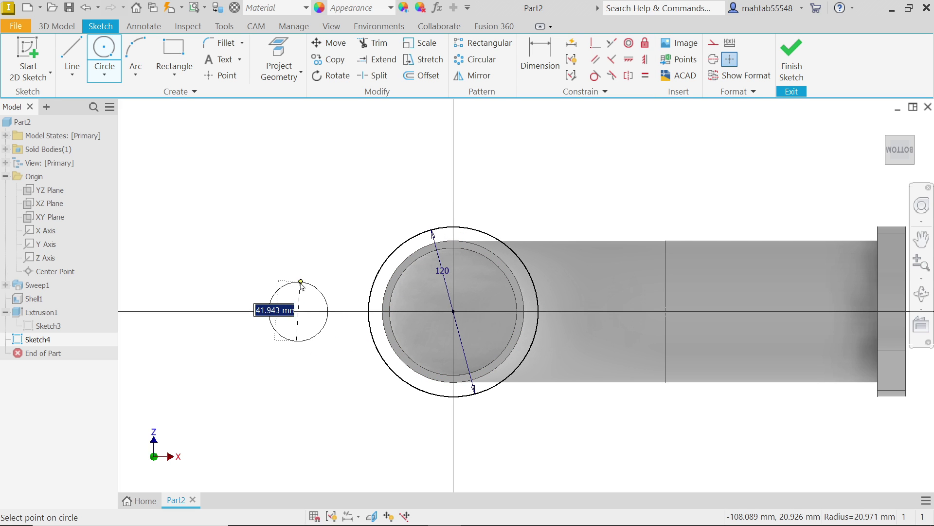
type("30*2")
key("Return")
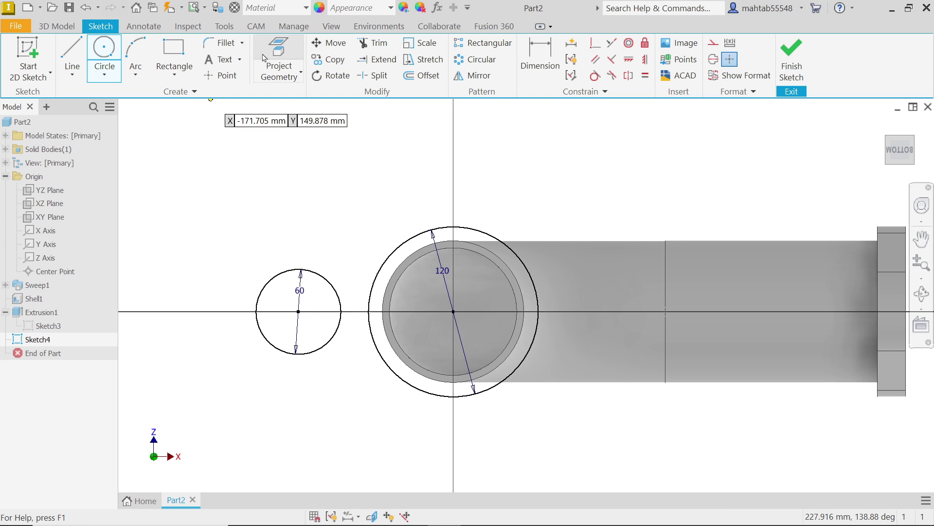
Draw a line joining the two circle centres and a vertical line about 87 mm long up from the pipe centre, both as construction lines
left_click(72, 55)
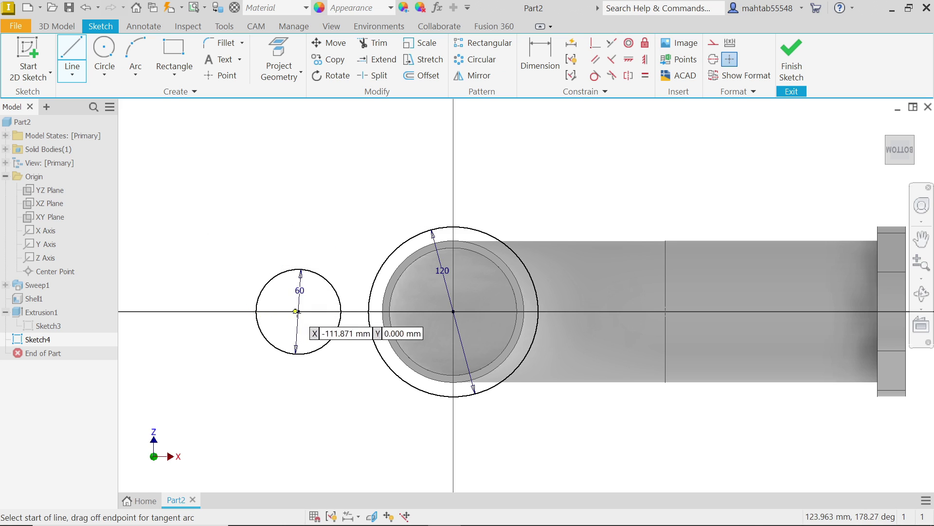
left_click(299, 312)
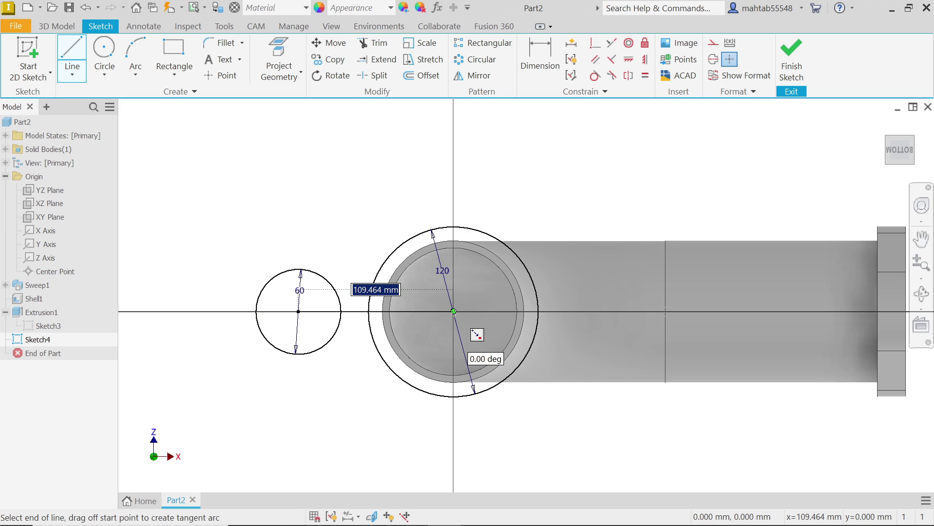
left_click(453, 311)
left_click(453, 188)
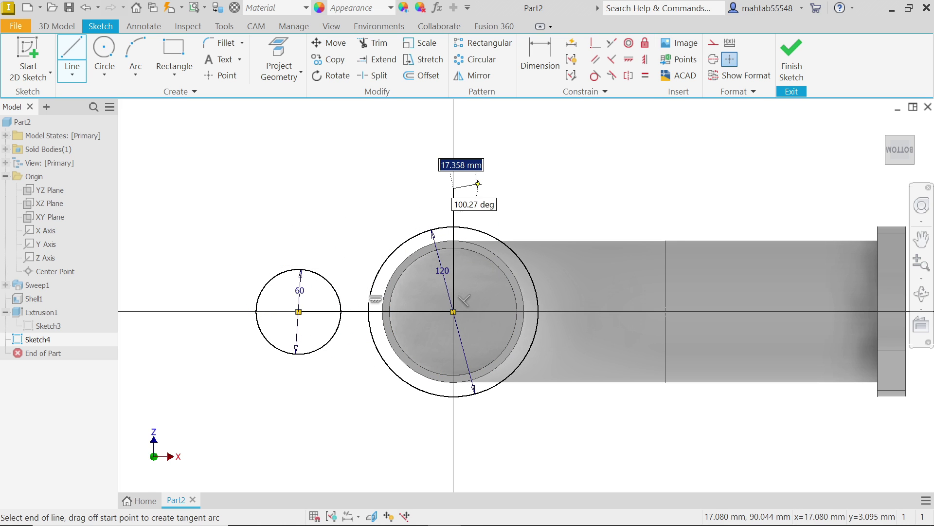
key("Escape")
left_click(454, 241)
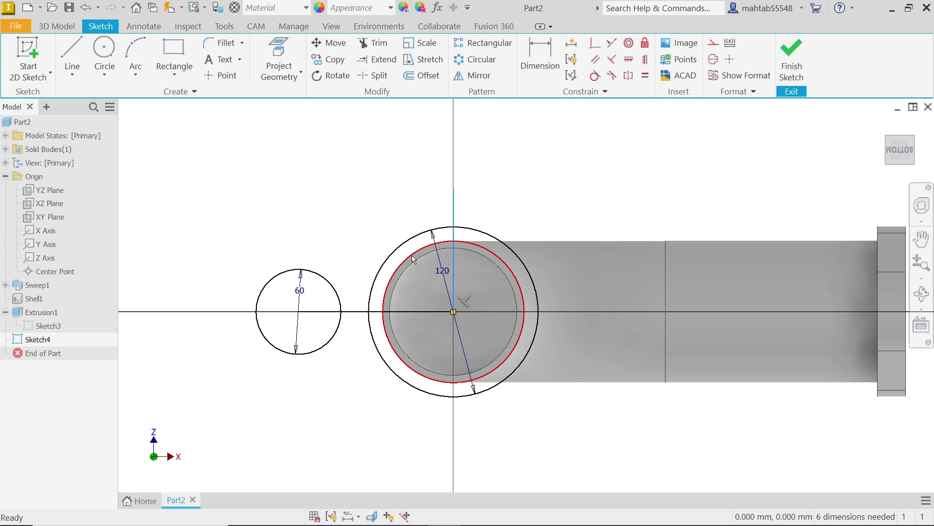
right_click(359, 319)
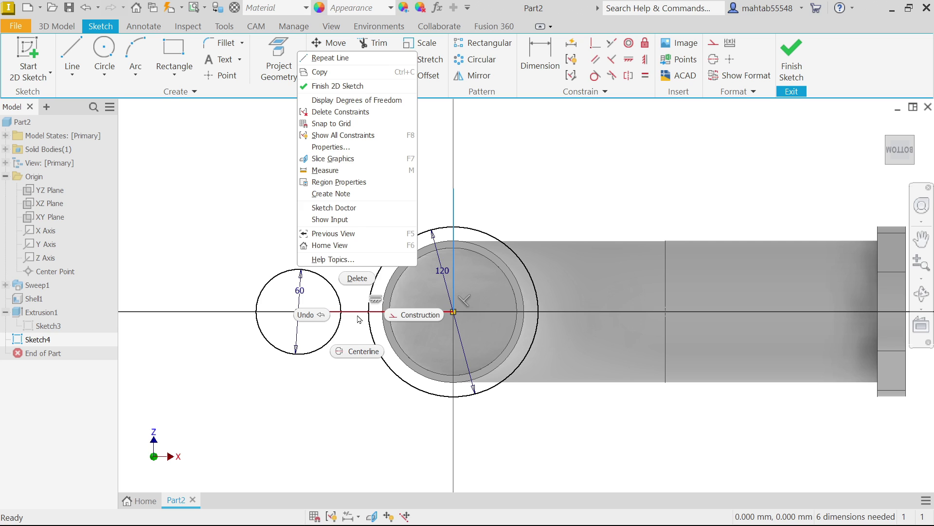
left_click(416, 321)
left_click(332, 180)
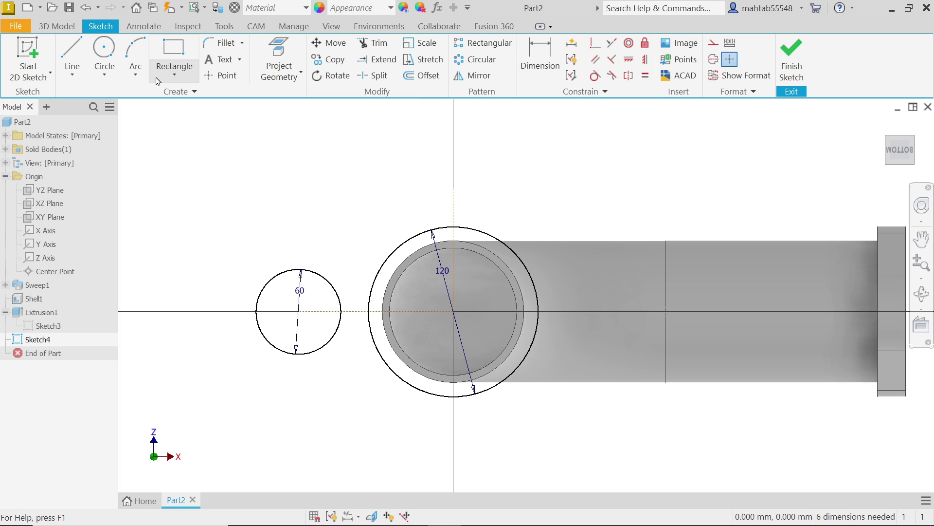
Draw a sloping line from the upper part of the 60 mm circle to the upper part of the 120 mm circle
left_click(73, 61)
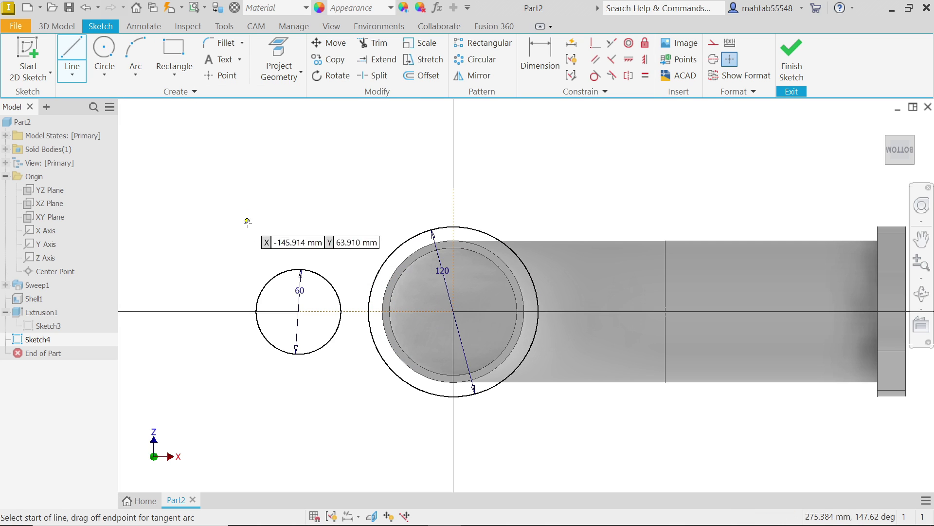
left_click(275, 275)
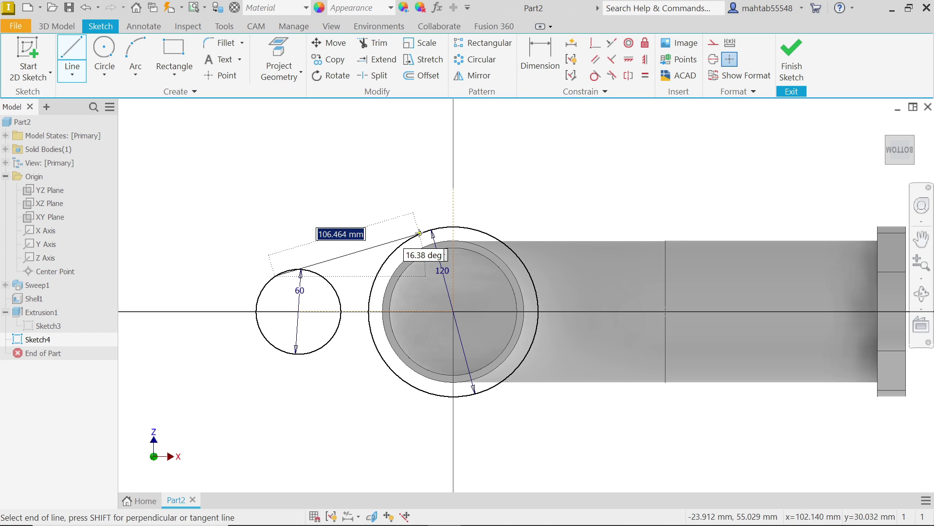
left_click(430, 233)
key("Escape")
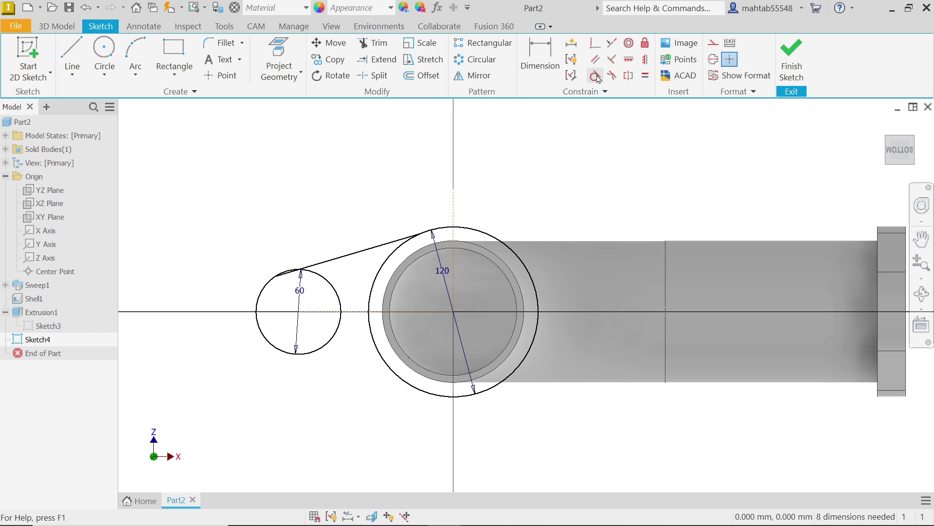
Make the sloping line tangent to the 120 mm circle and to the 60 mm circle
left_click(596, 77)
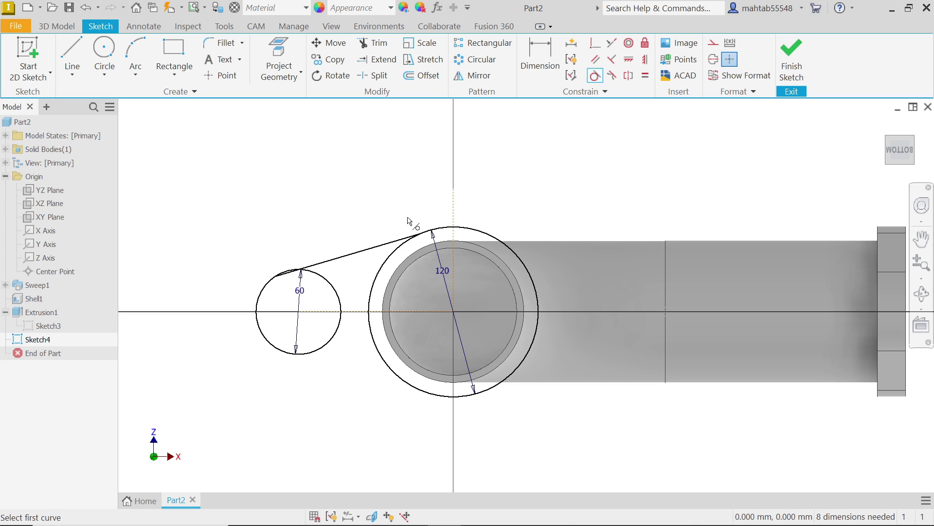
left_click(391, 246)
left_click(394, 243)
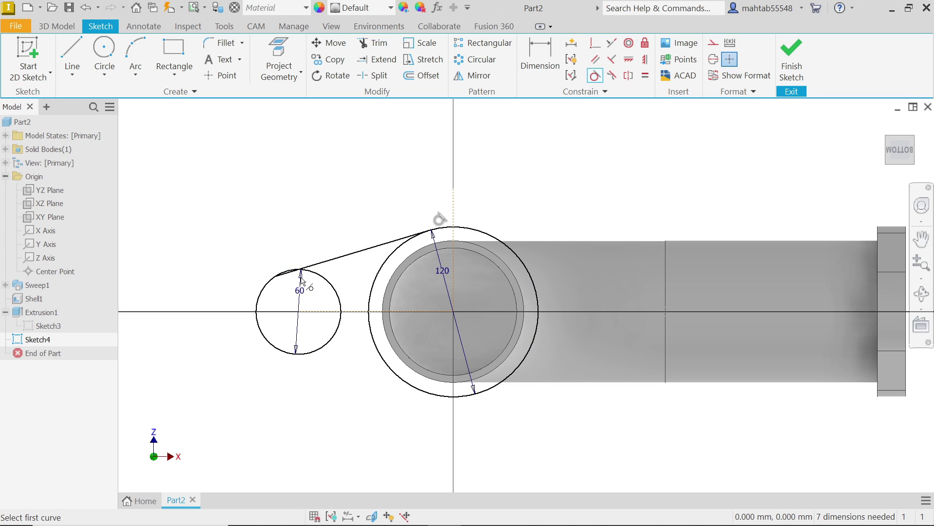
left_click(316, 281)
left_click(318, 264)
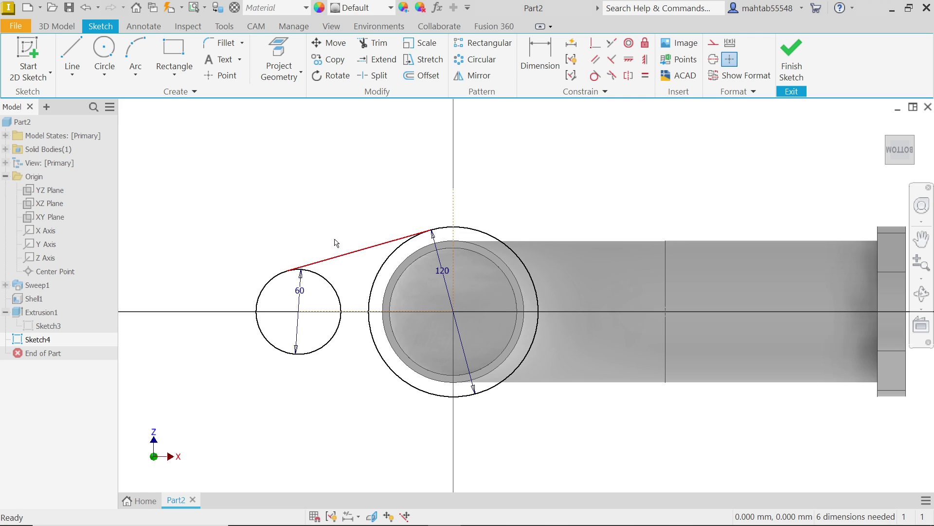
key("Escape")
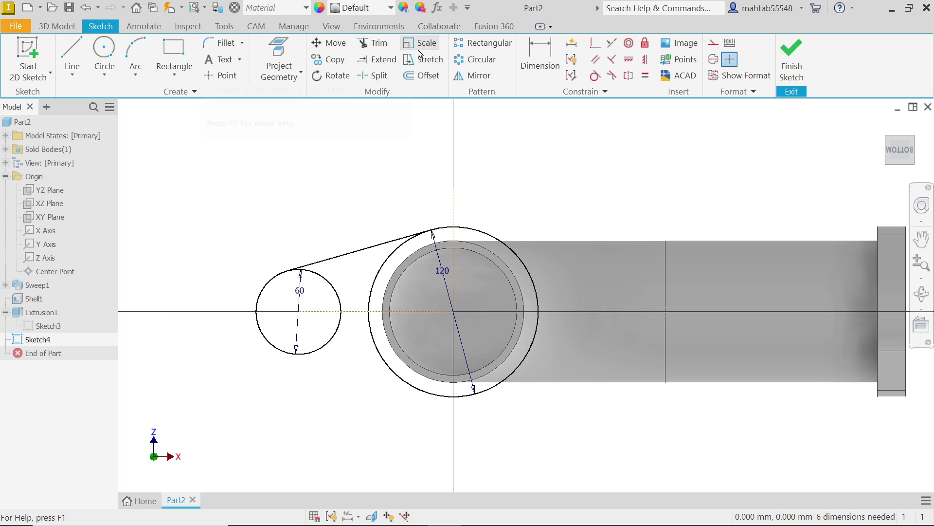
Mirror the tangent line about the horizontal construction line joining the circle centres
left_click(472, 75)
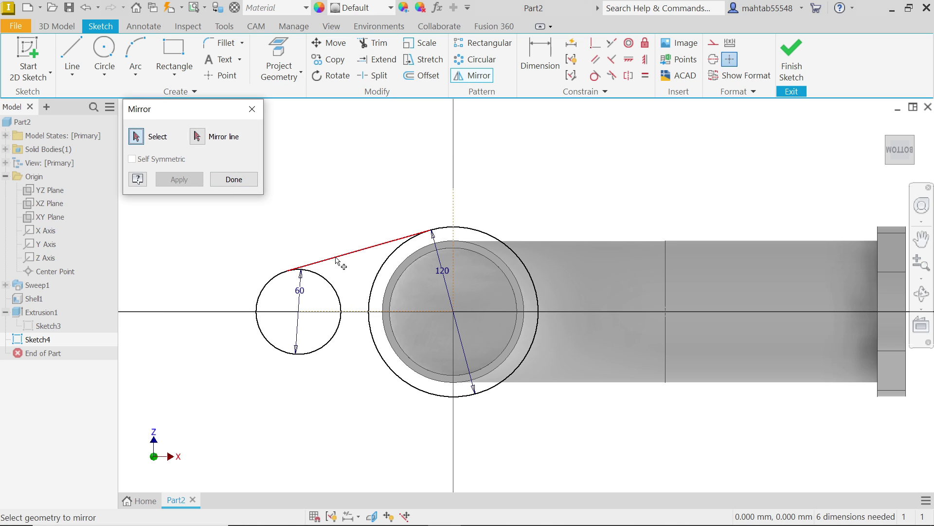
left_click(335, 258)
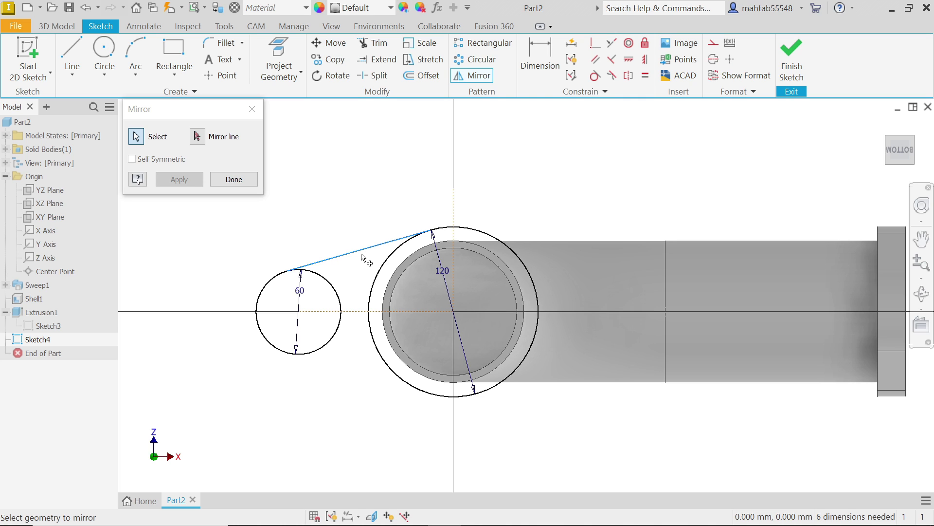
left_click(197, 136)
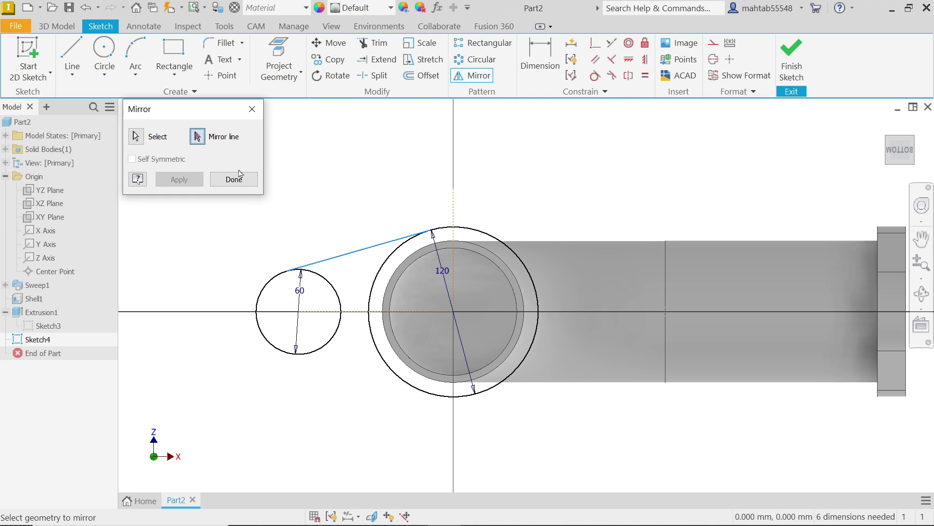
left_click(358, 312)
left_click(188, 179)
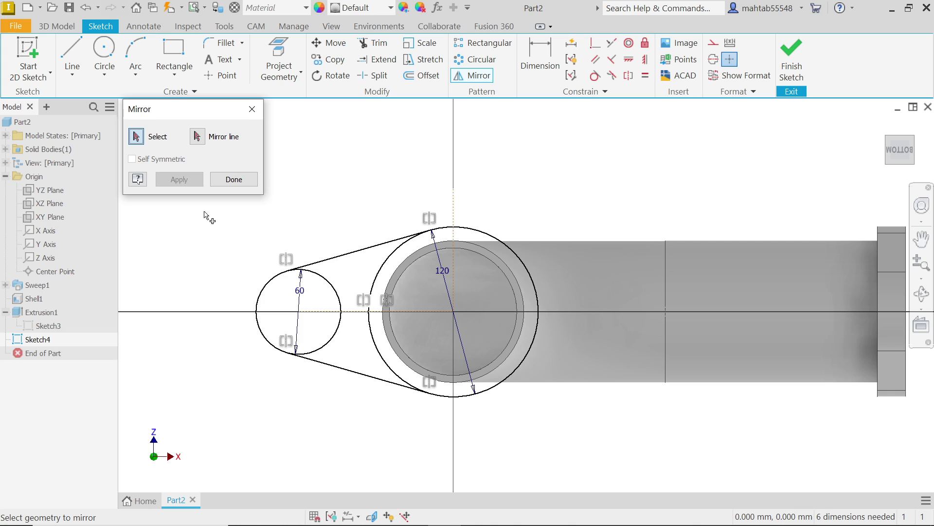
left_click(239, 181)
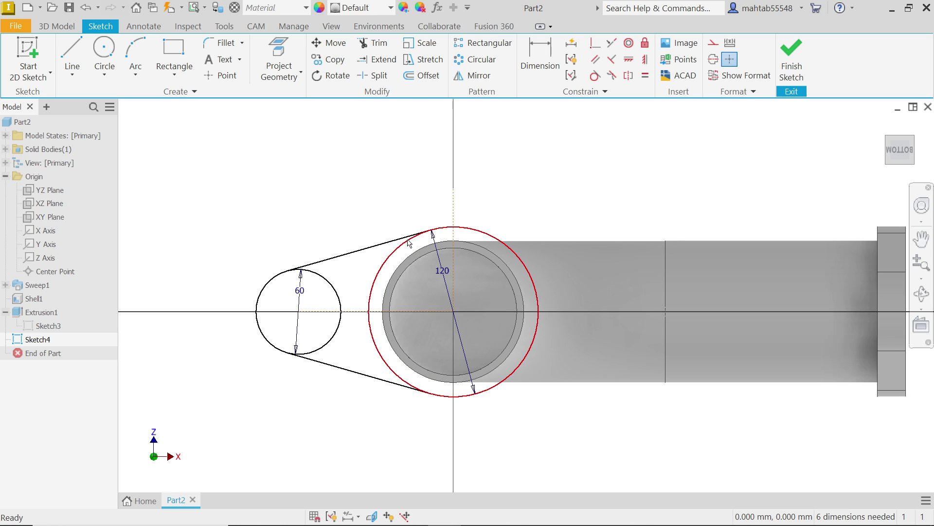
Dimension the distance between the centres of the 60 mm and 120 mm circles and set it to 80 mm
left_click(541, 58)
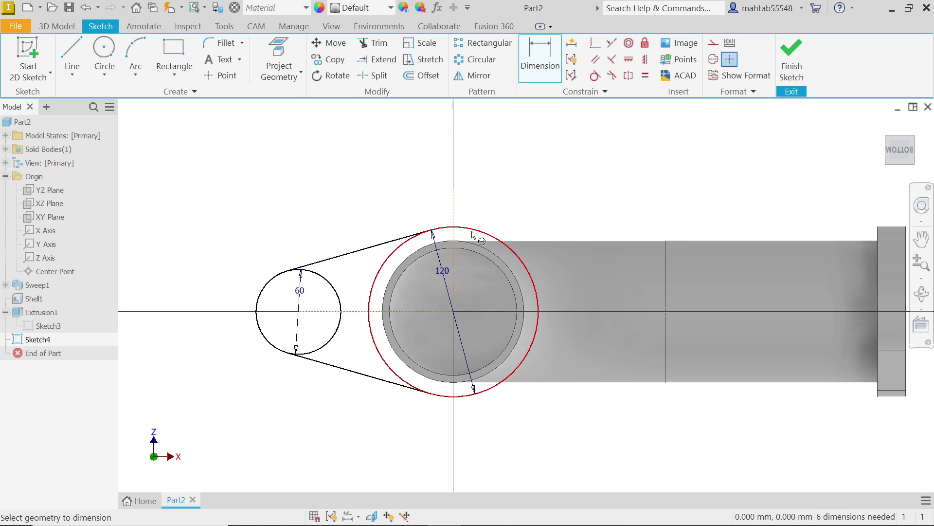
left_click(342, 312)
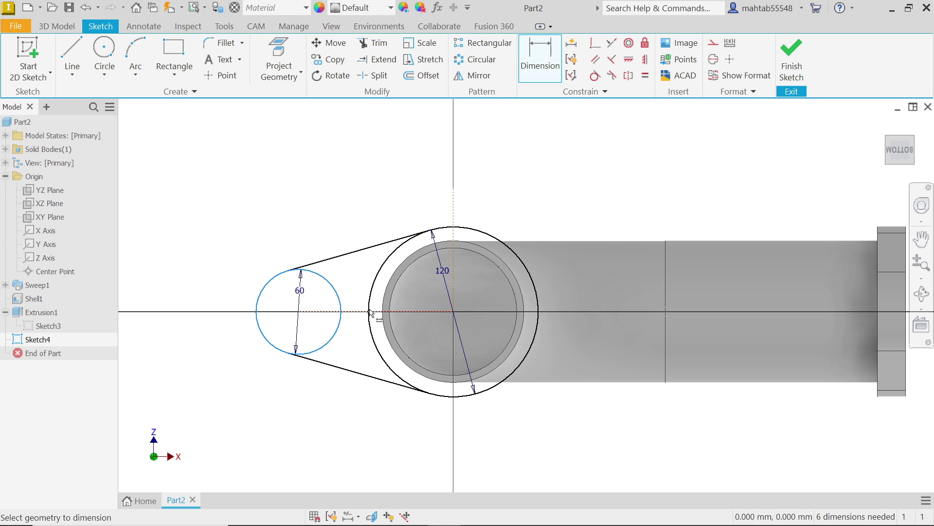
left_click(370, 311)
left_click(375, 191)
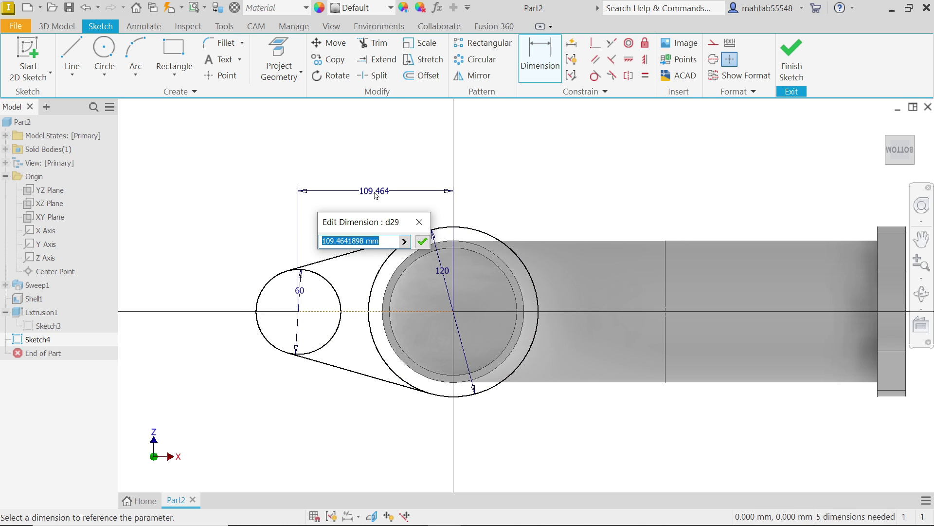
type("80")
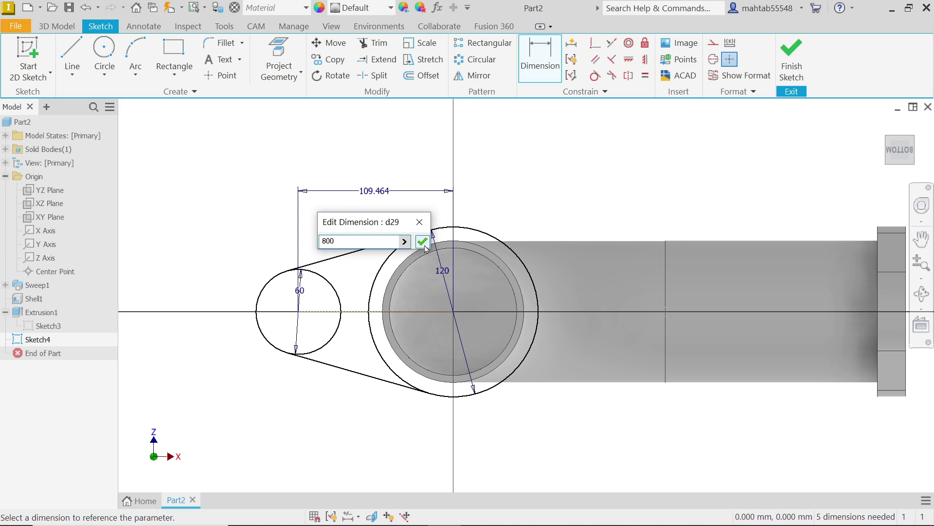
left_click(423, 242)
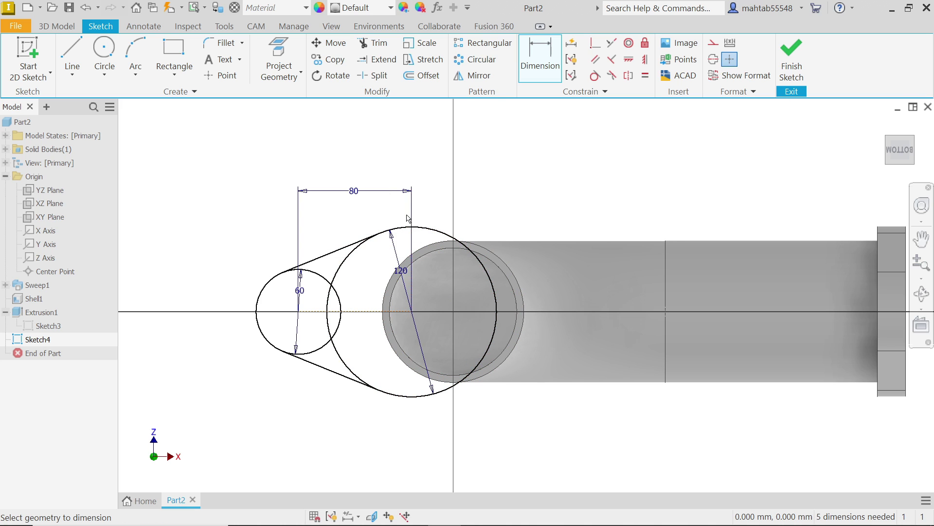
key("Escape")
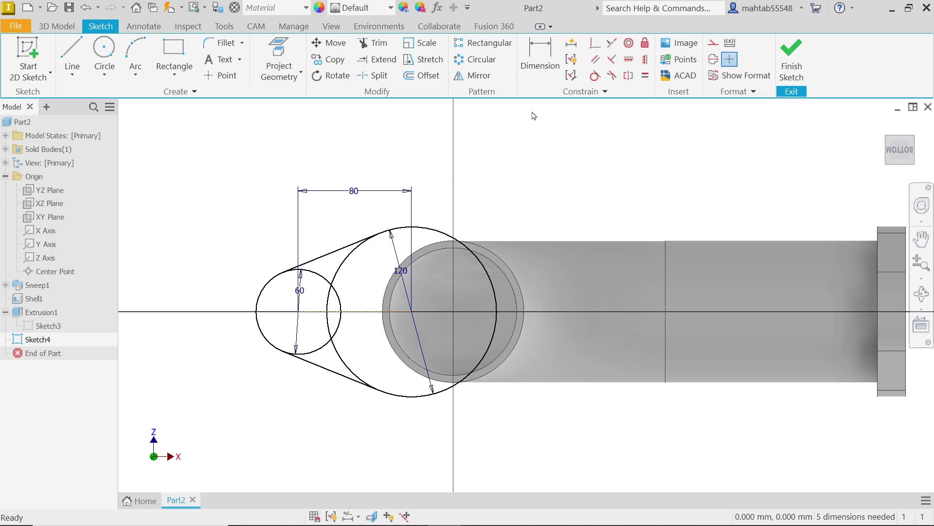
Make the 120 mm circle concentric with the circular end of the pipe
left_click(594, 43)
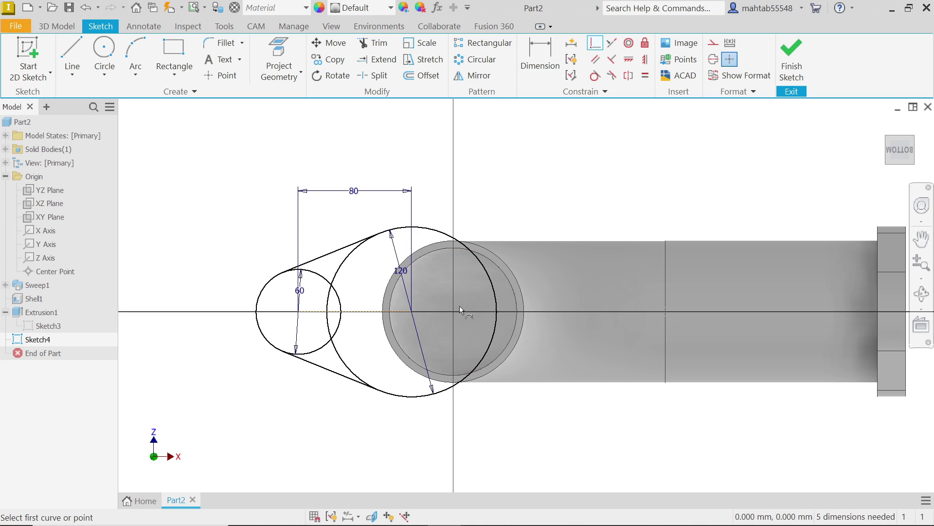
left_click(629, 44)
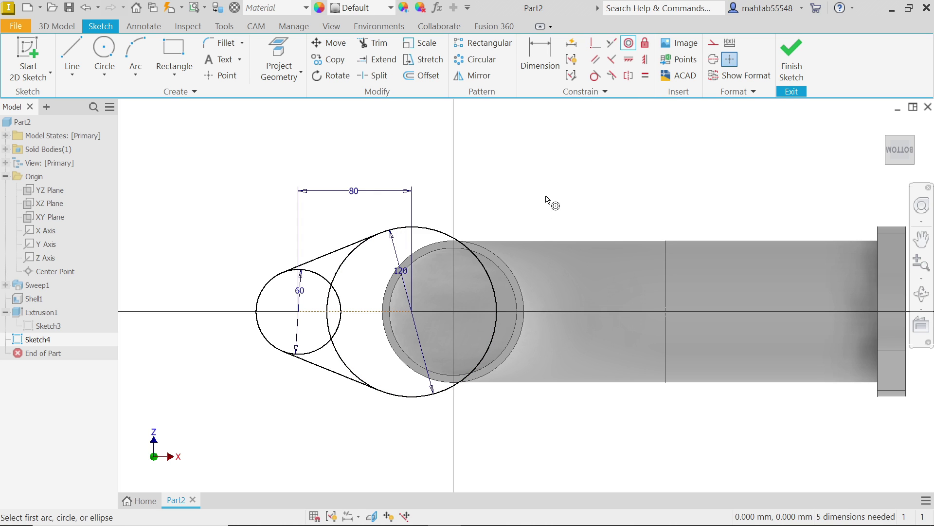
left_click(496, 332)
left_click(511, 341)
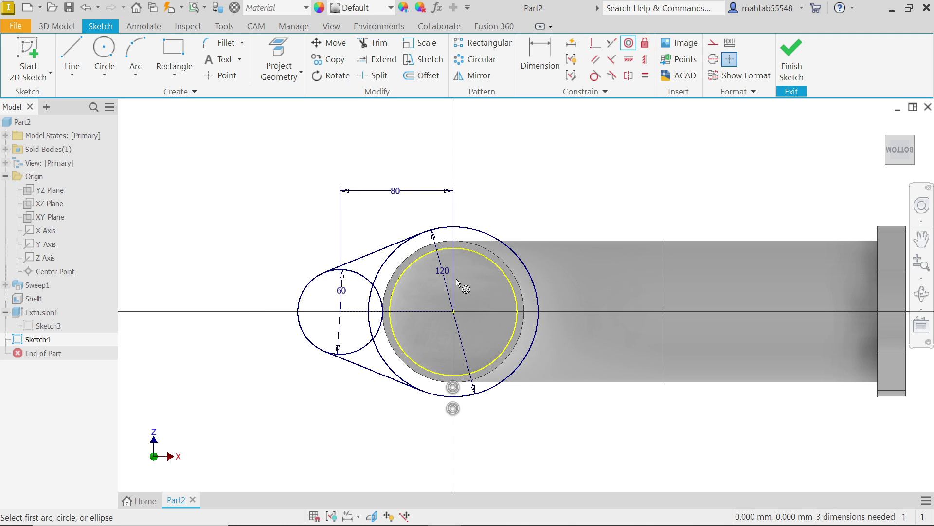
Mirror the 60 mm circle and both tangent lines about the vertical construction line through the pipe centre
left_click(472, 76)
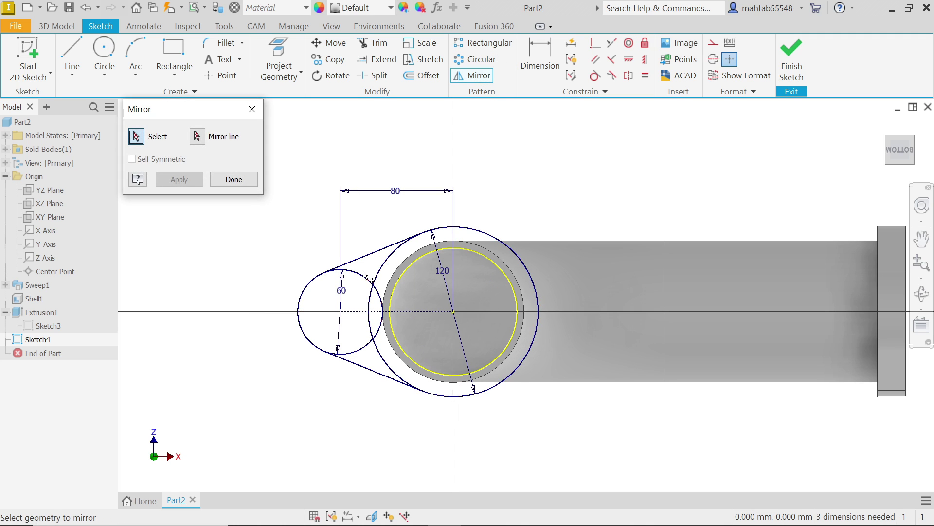
left_click(308, 285)
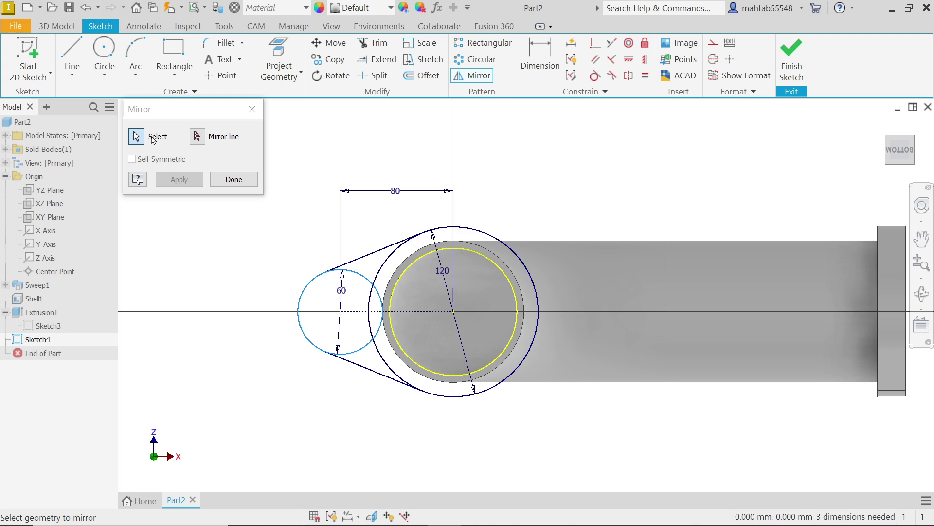
left_click(357, 261)
left_click(377, 374)
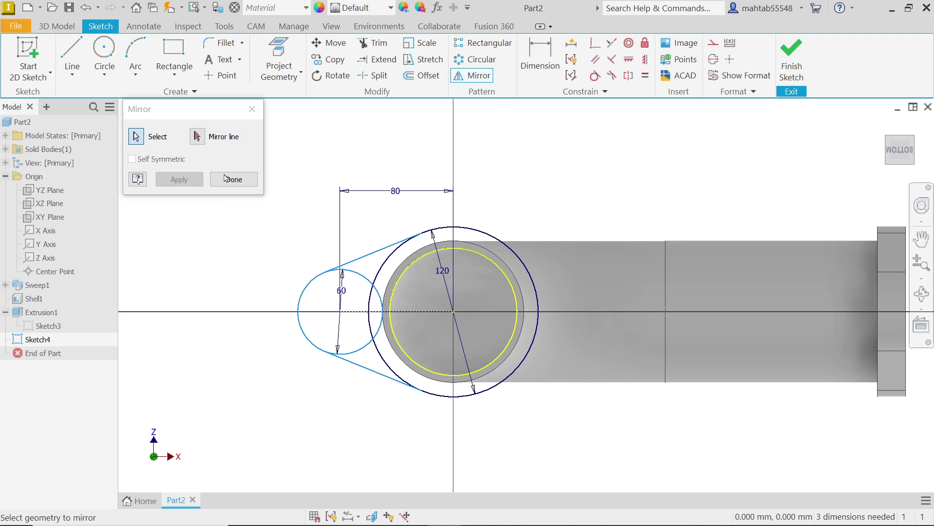
left_click(454, 285)
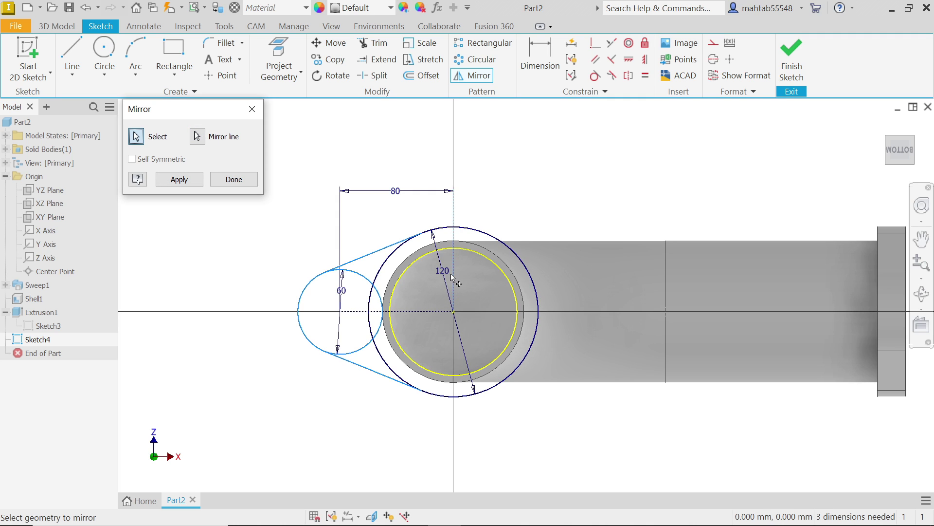
left_click(179, 181)
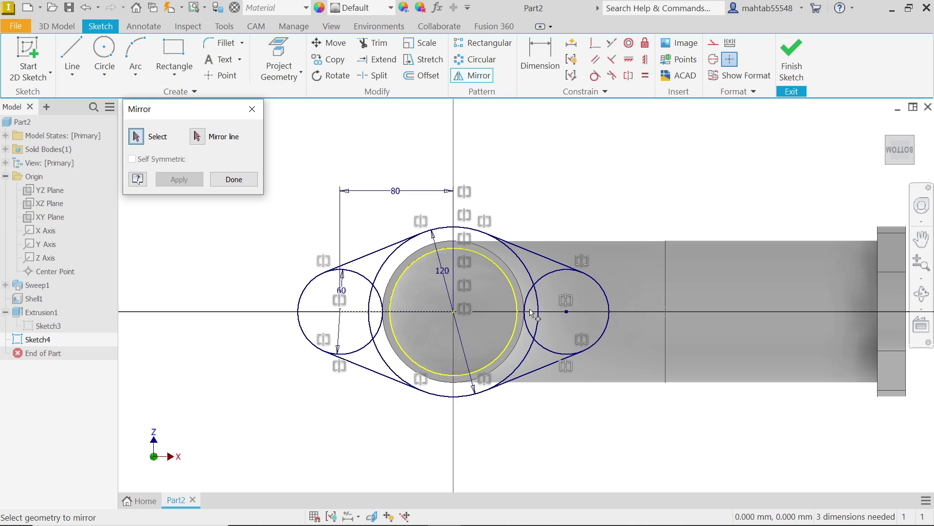
left_click(231, 181)
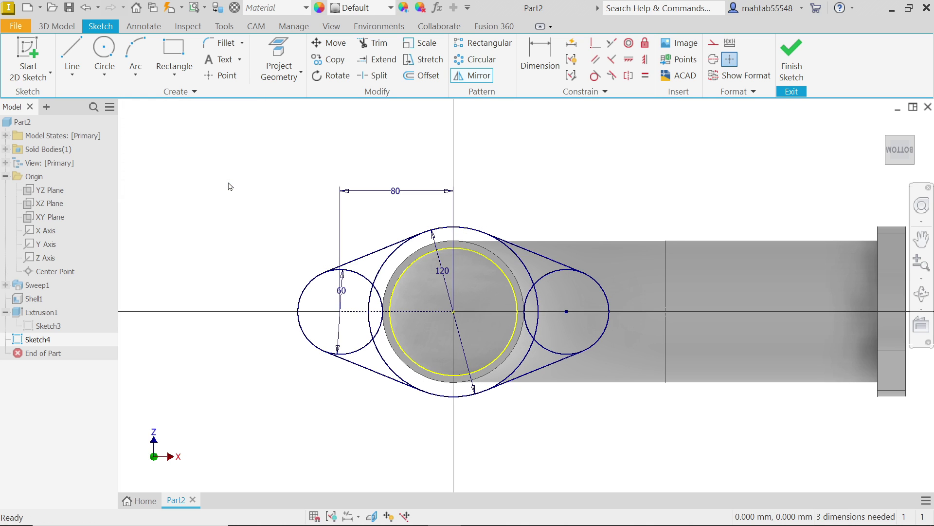
Draw a 30 mm diameter circle centred on the original 60 mm circle
left_click(104, 49)
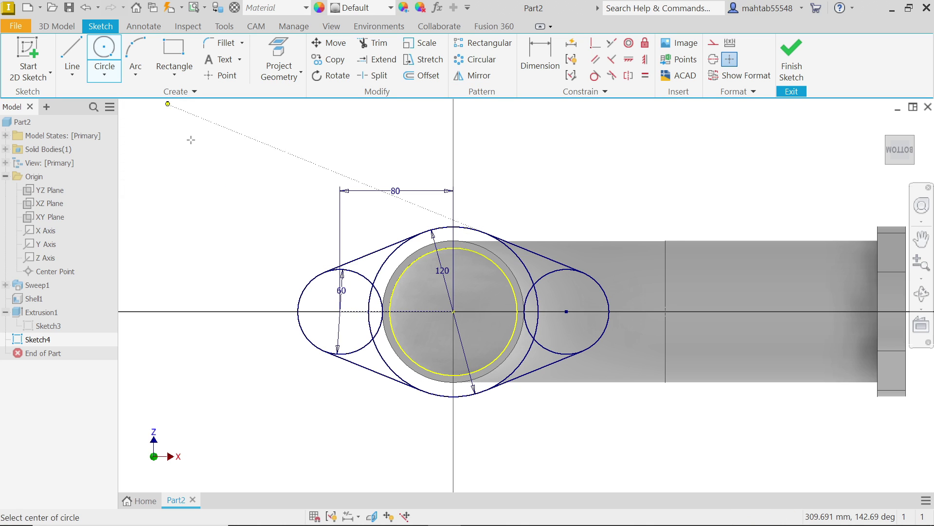
scroll(432, 338, "up", 3)
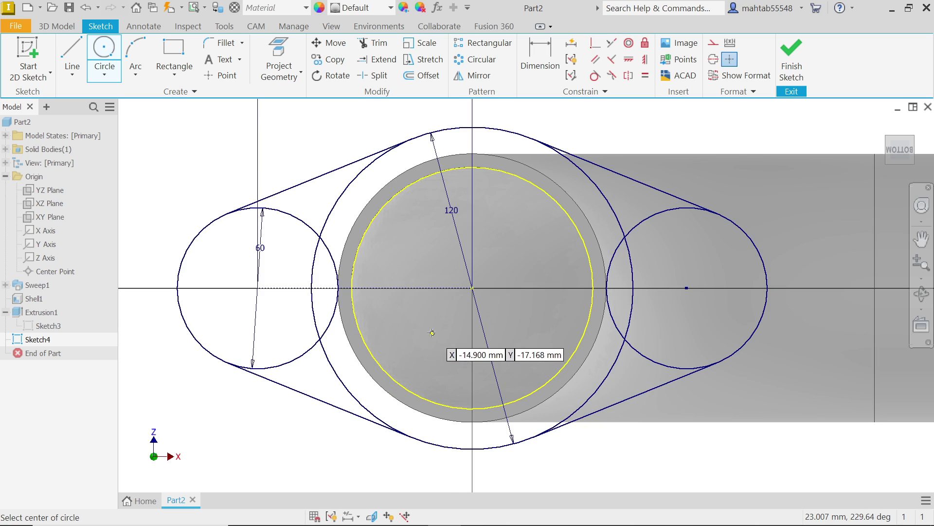
left_click(258, 288)
type("3")
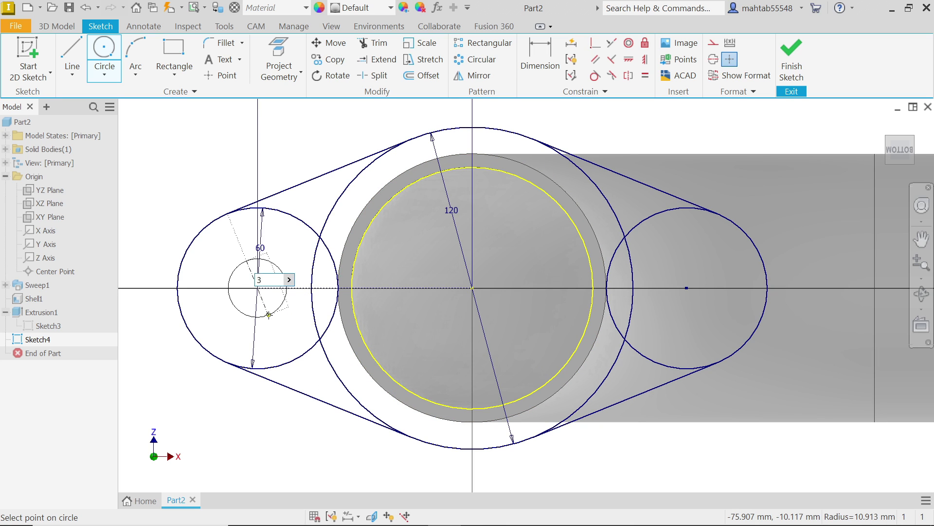
type("0")
key("Return")
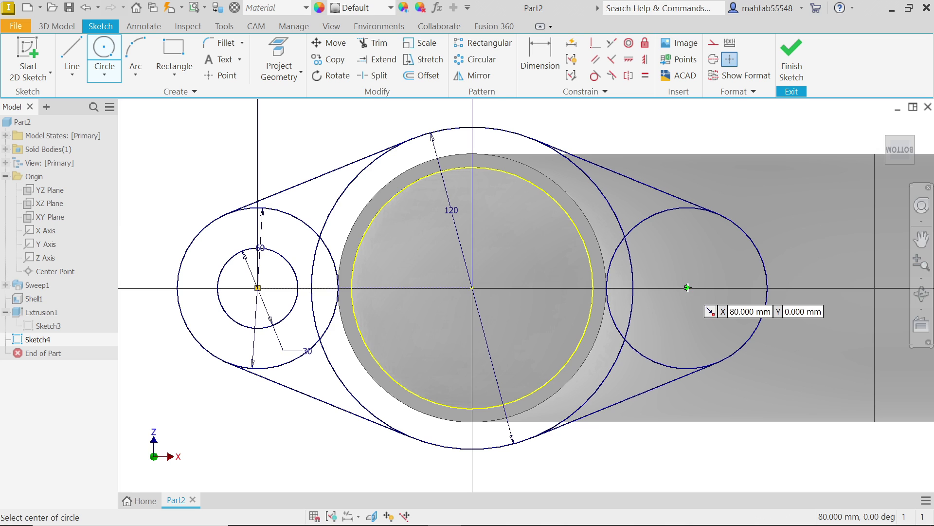
Draw a hole circle at the centre of the mirrored 60 mm circle and make it equal to the 30 mm circle
left_click(687, 288)
left_click(652, 322)
key("Escape")
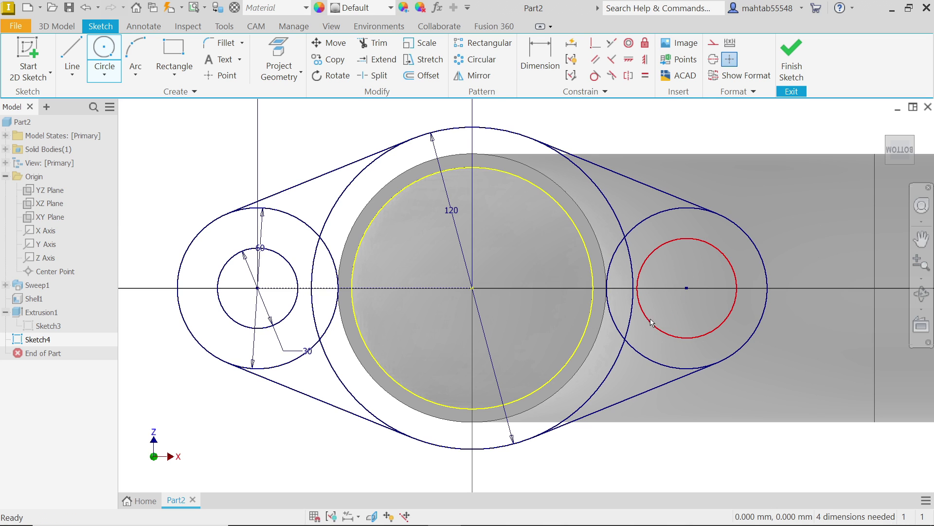
left_click(645, 76)
left_click(665, 244)
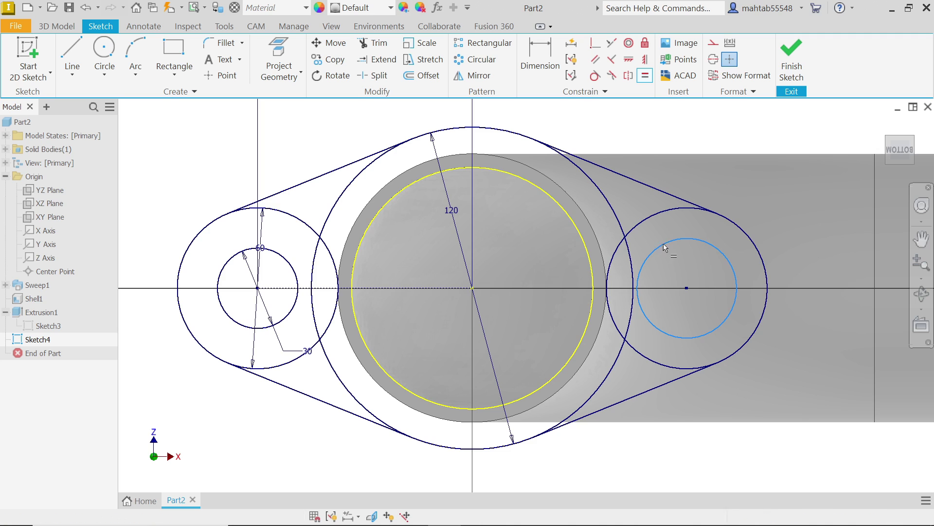
left_click(291, 263)
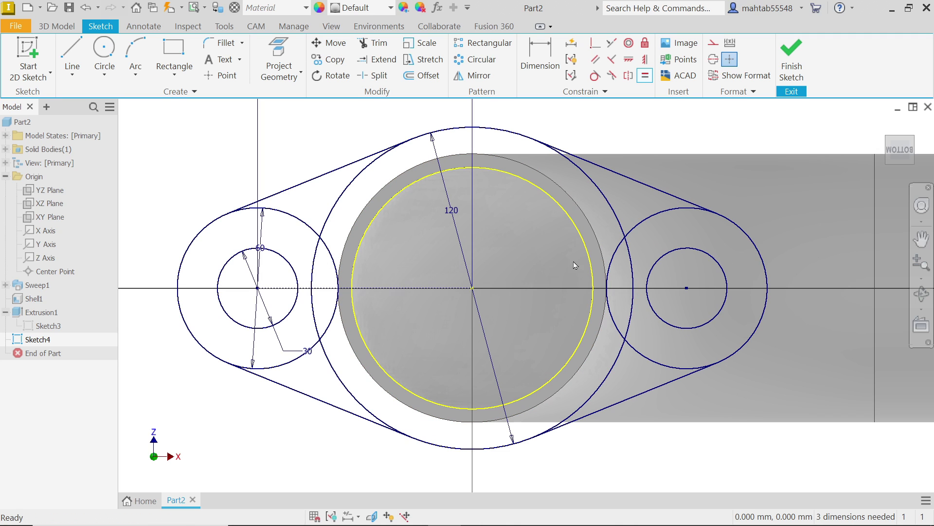
key("Escape")
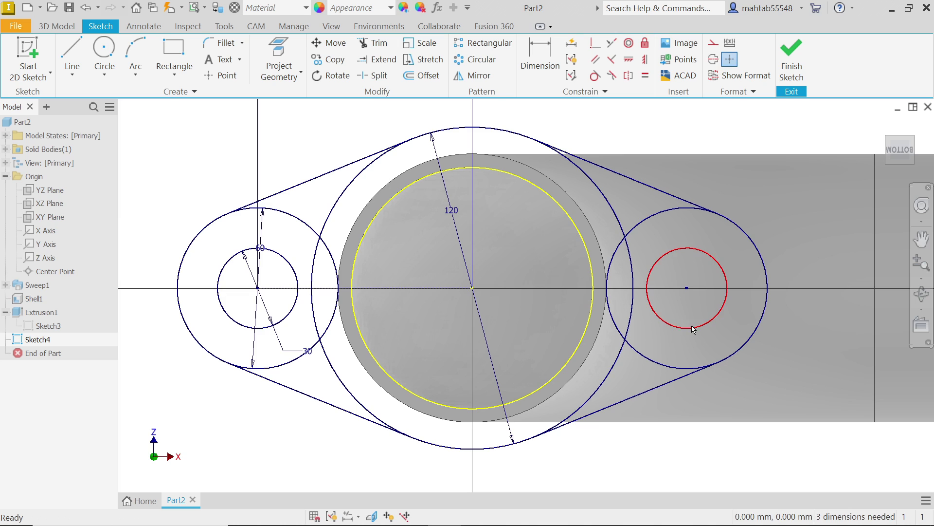
left_click(718, 317)
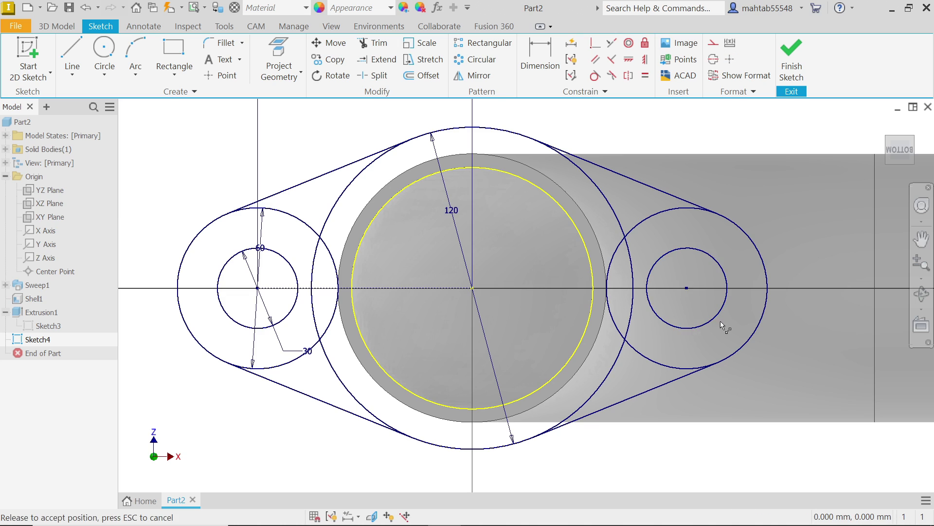
left_click(692, 291)
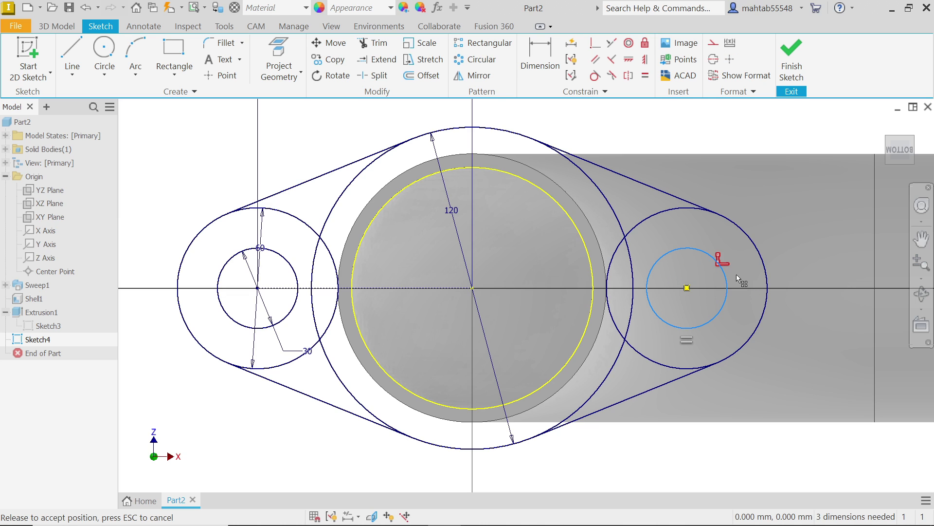
left_click(596, 297)
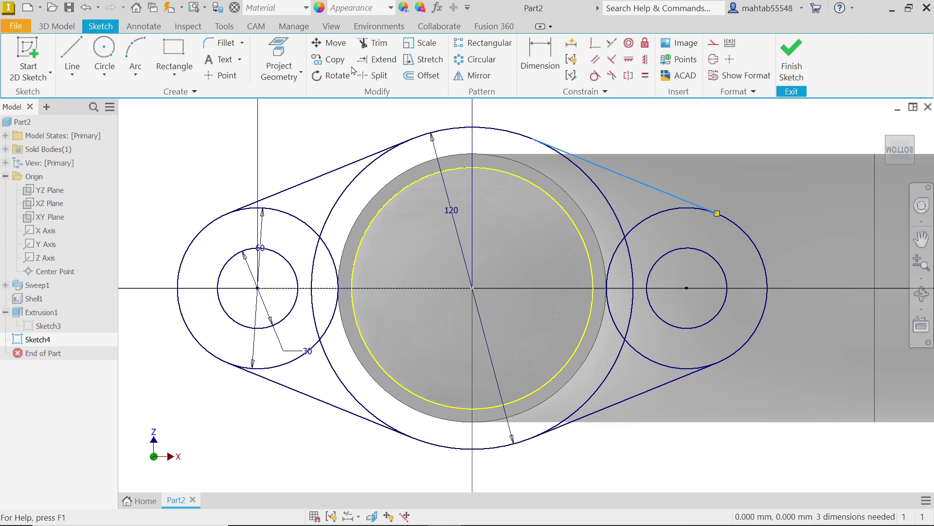
Trim the inner arcs of the original 60 mm circle and the 120 mm circle on the flange's left half
left_click(375, 43)
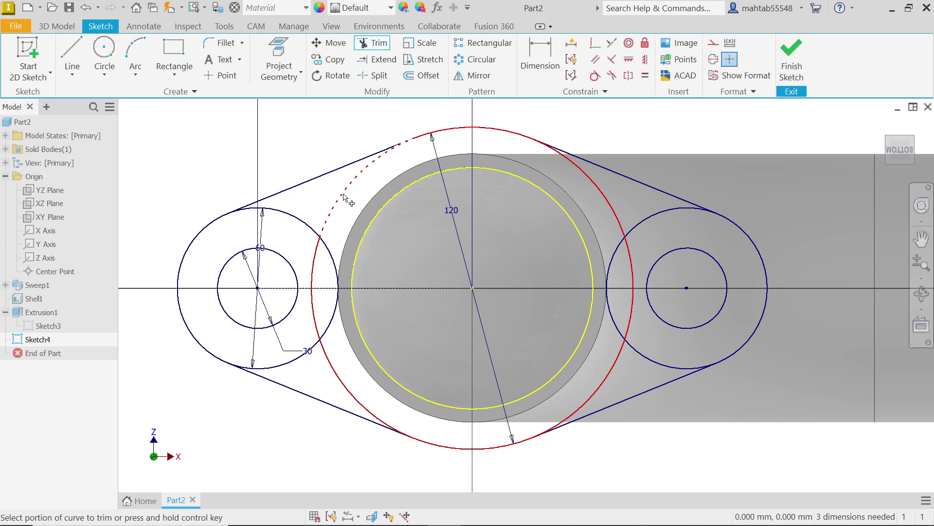
left_click(344, 197)
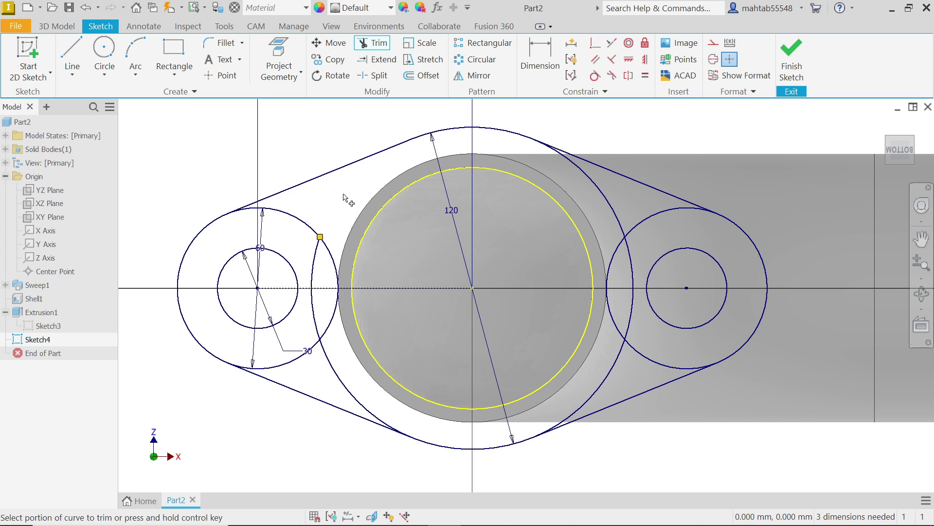
left_click(315, 258)
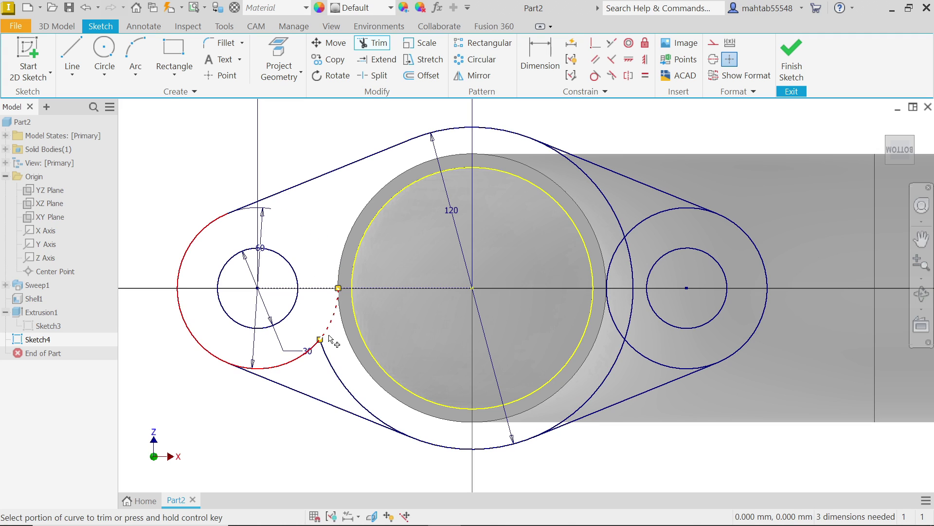
left_click(315, 319)
left_click(294, 361)
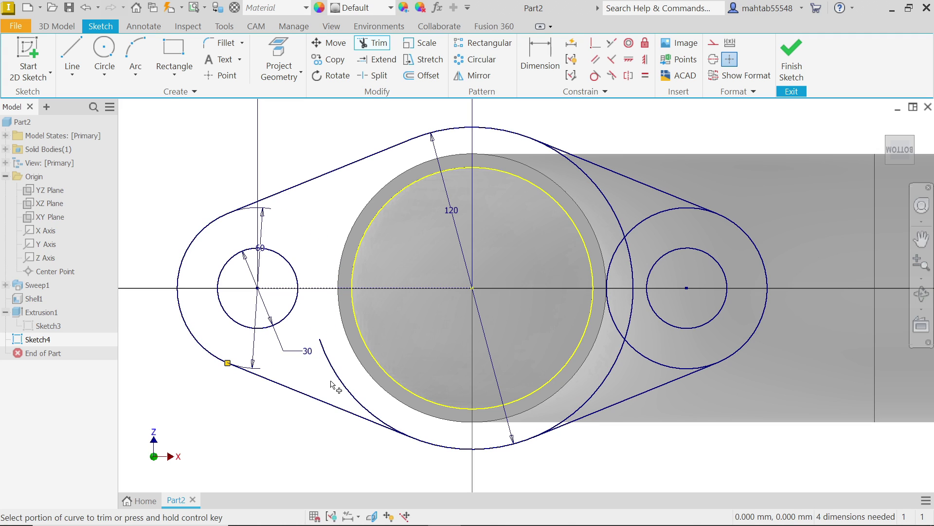
left_click(342, 386)
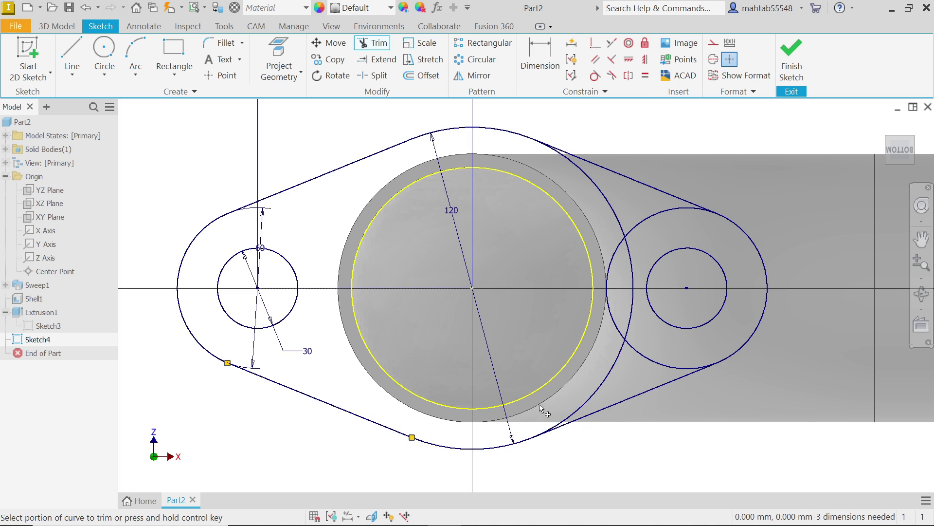
Trim the inner arcs of the mirrored circle and the large circle on the flange's right half, leaving a single outer outline
left_click(589, 397)
left_click(642, 358)
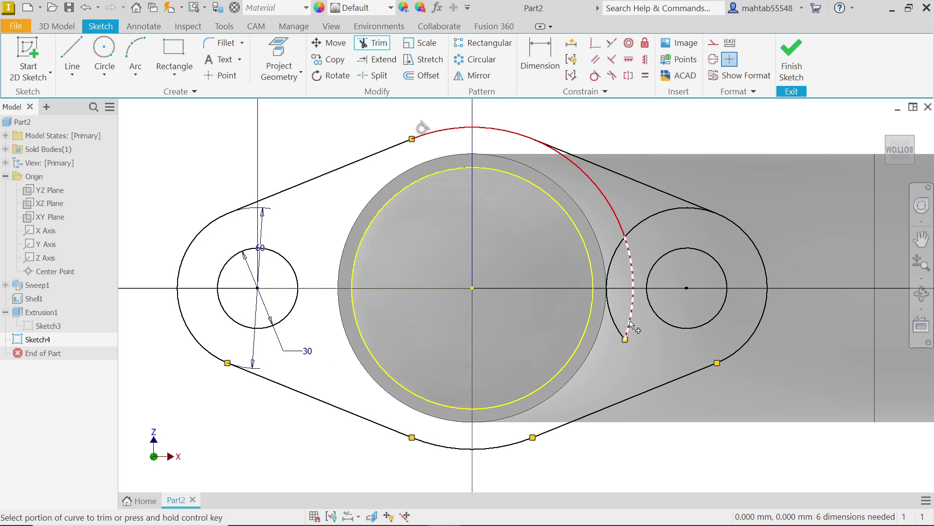
left_click(628, 326)
left_click(616, 317)
left_click(595, 194)
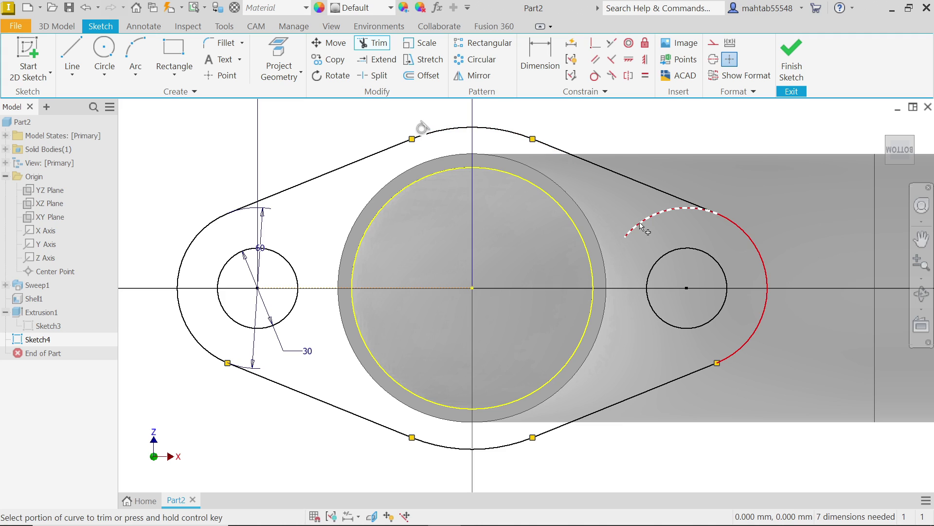
left_click(634, 228)
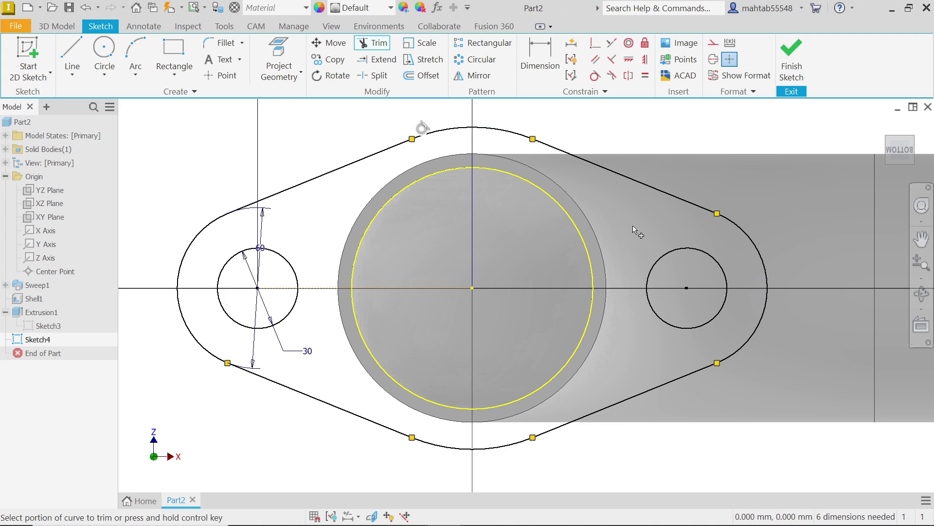
right_click(278, 146)
left_click(334, 144)
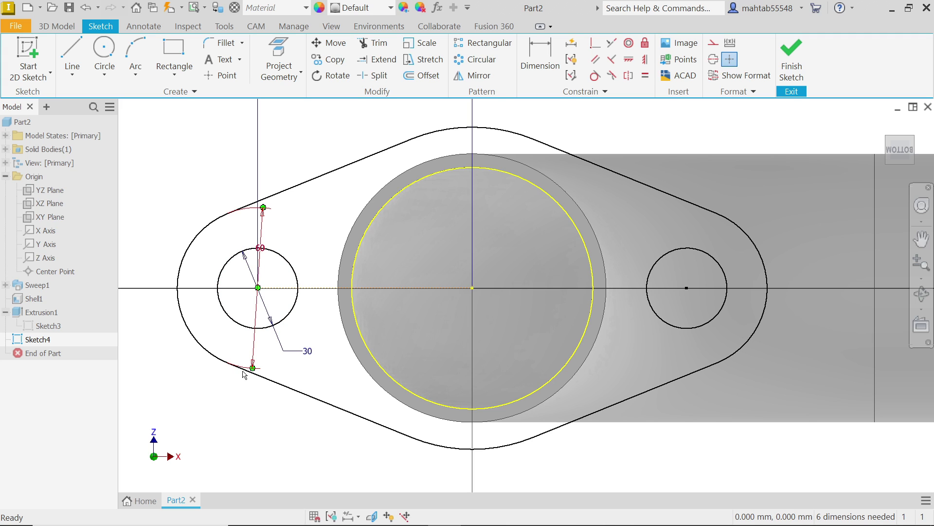
Pull the flange outline's centre off the origin to test its freedom, and set the large upper arc's radius to 60 mm
left_click_drag(472, 288, 458, 288)
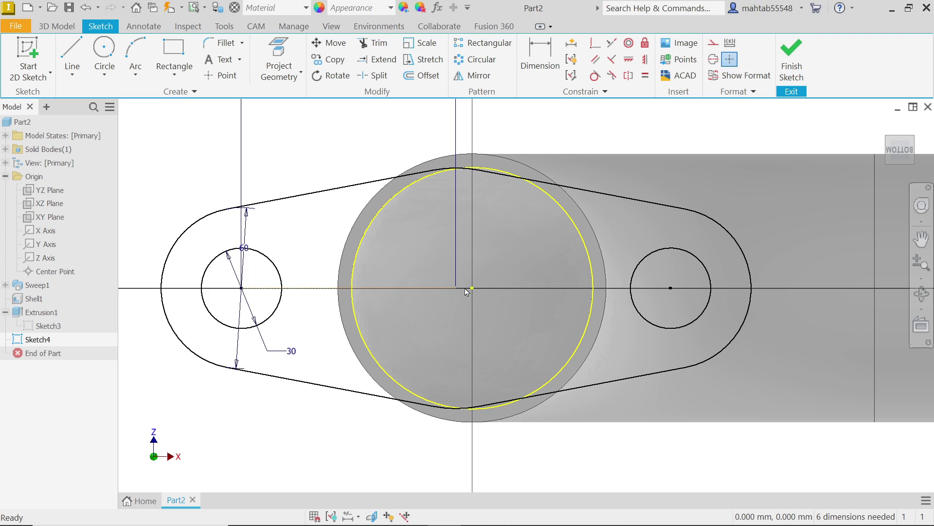
left_click(540, 53)
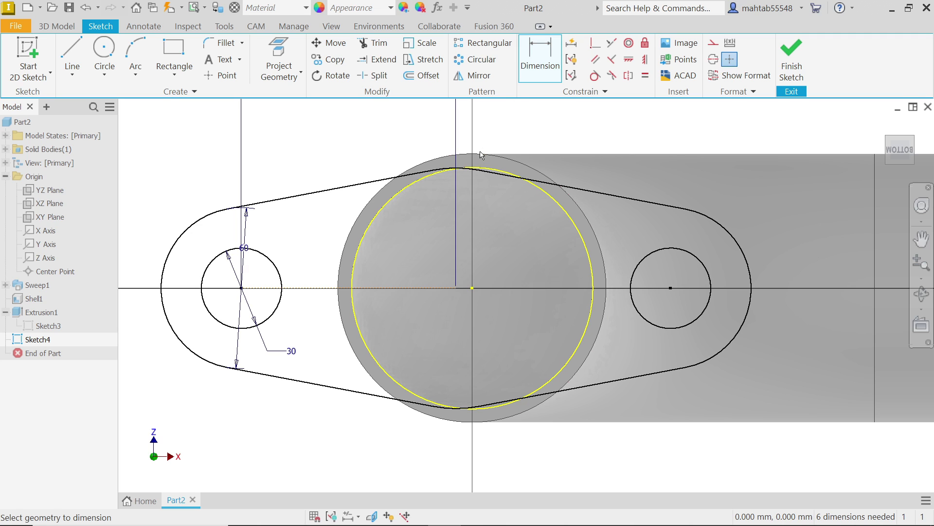
scroll(462, 171, "down", 5)
left_click(450, 165)
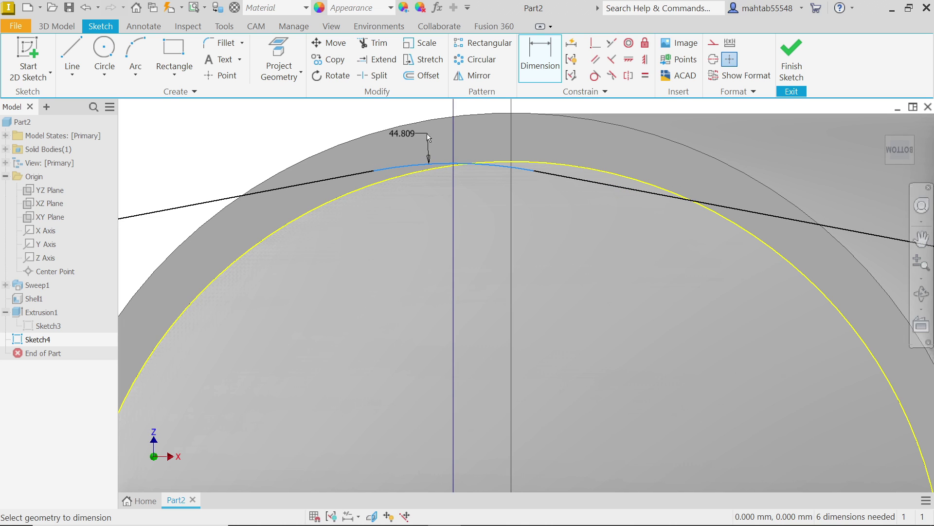
left_click(397, 119)
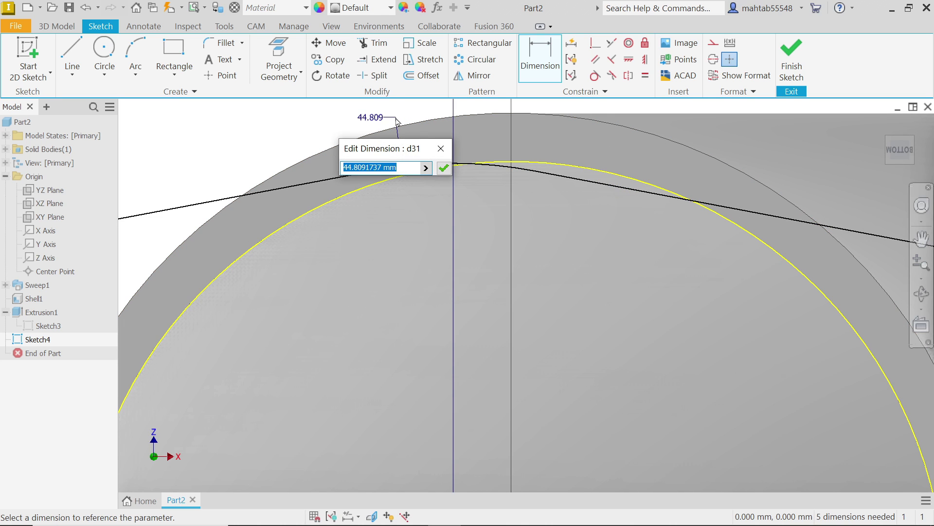
type("60")
key("Return")
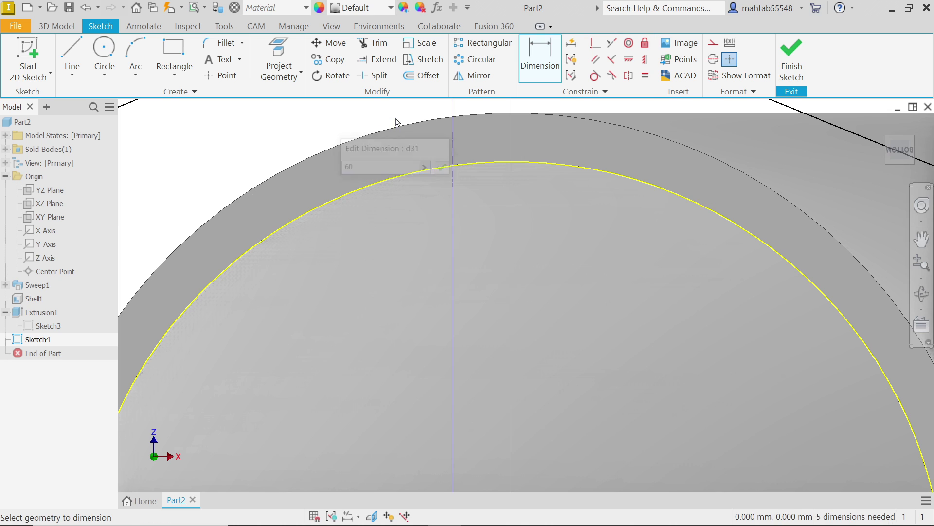
Constrain the large arc's centre point coincident with the projected centre of the pipe bore
scroll(532, 259, "up", 4)
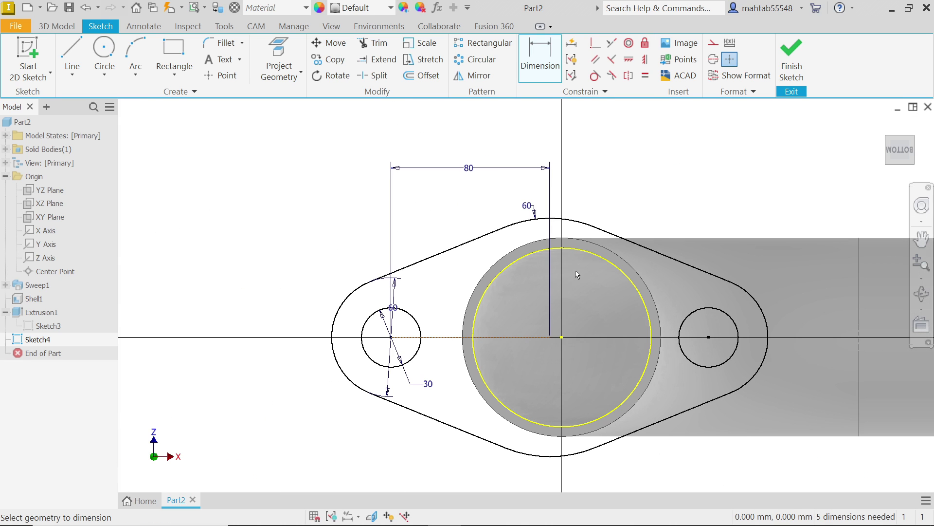
left_click(594, 45)
left_click(550, 338)
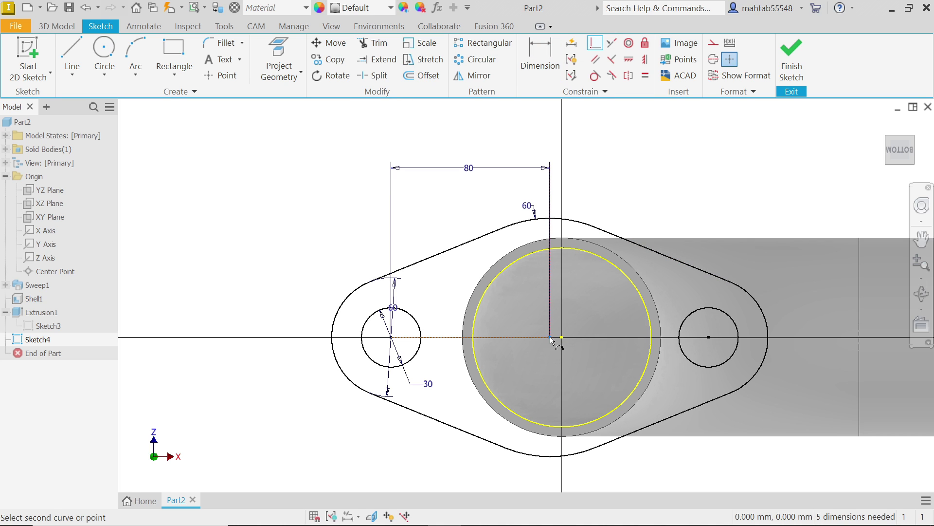
left_click(562, 336)
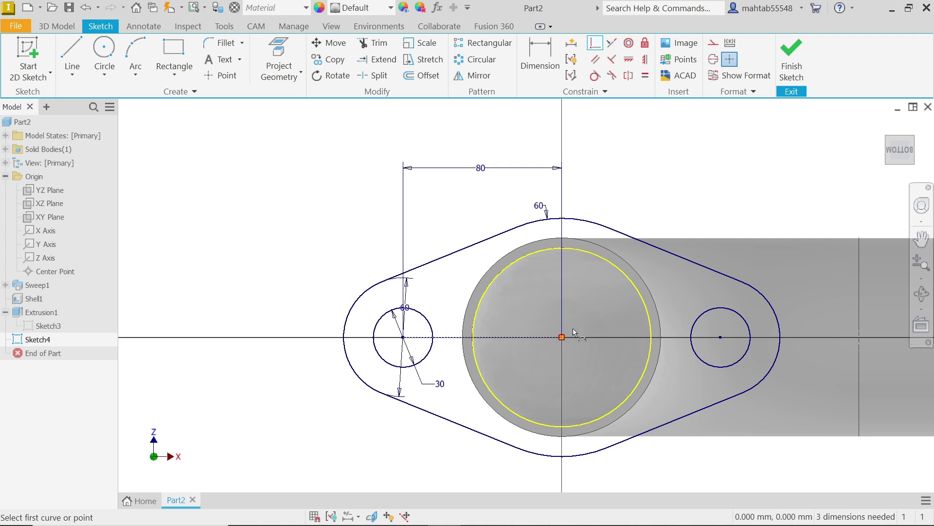
key("Escape")
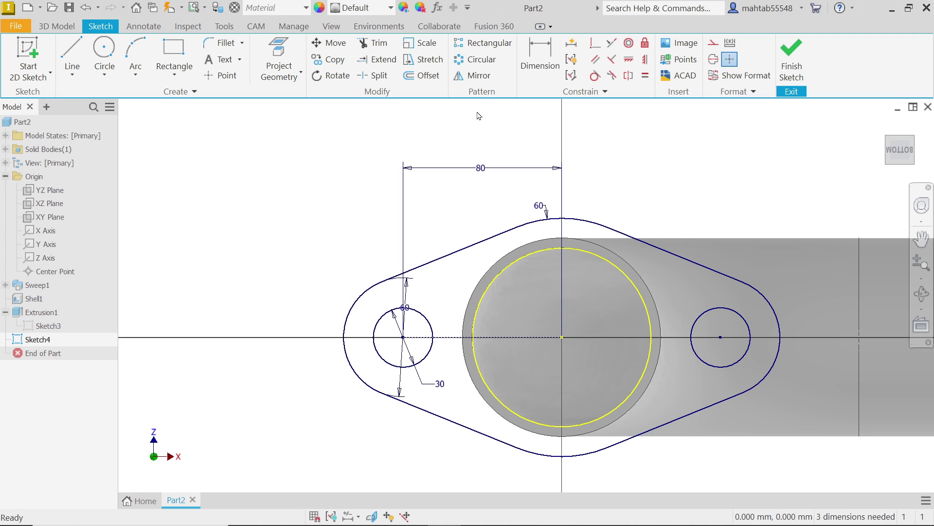
left_click(540, 58)
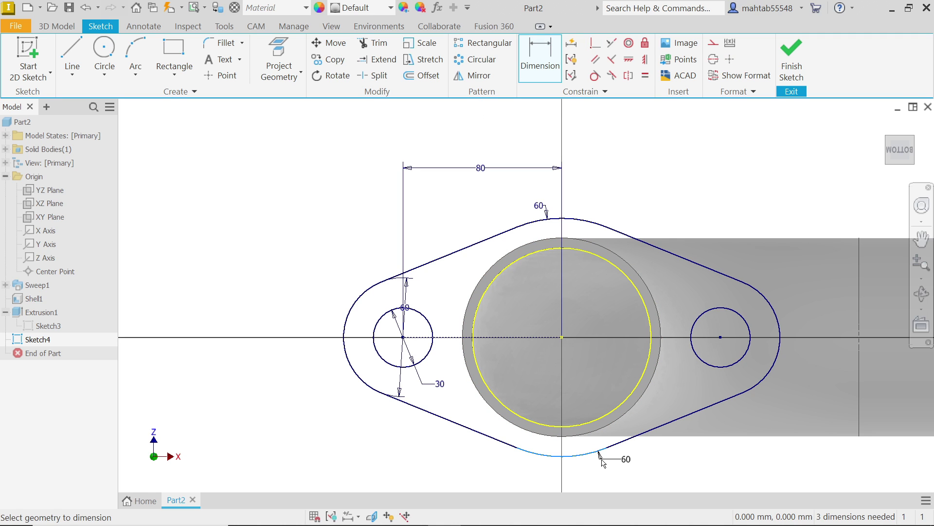
left_click(603, 463)
left_click(228, 117)
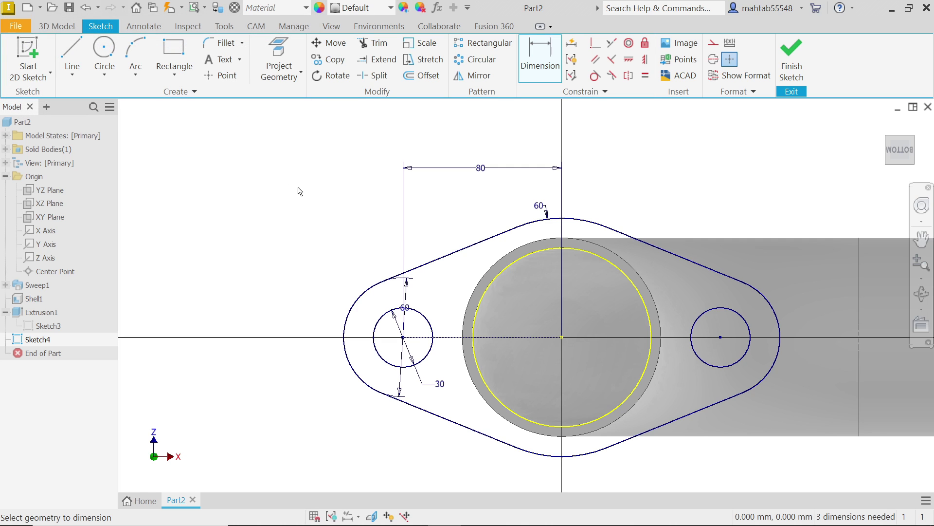
right_click(340, 191)
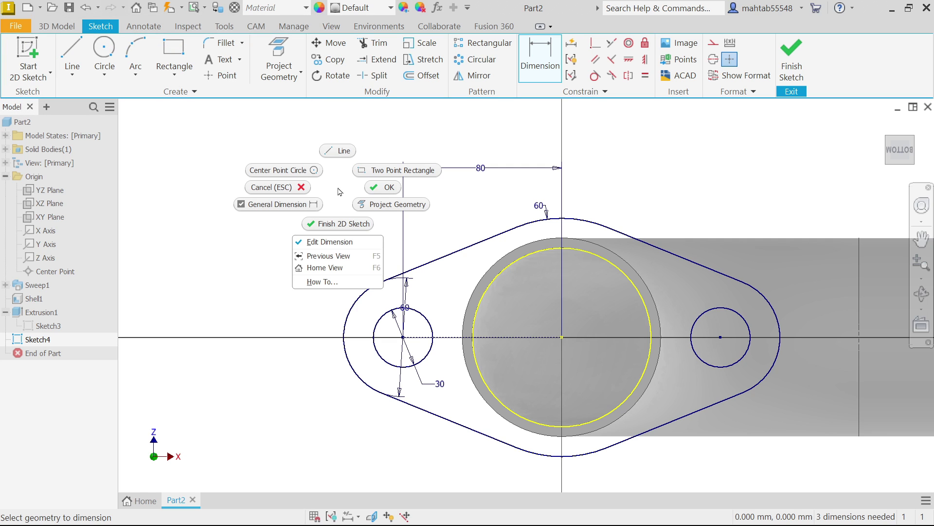
left_click(387, 188)
left_click(543, 454)
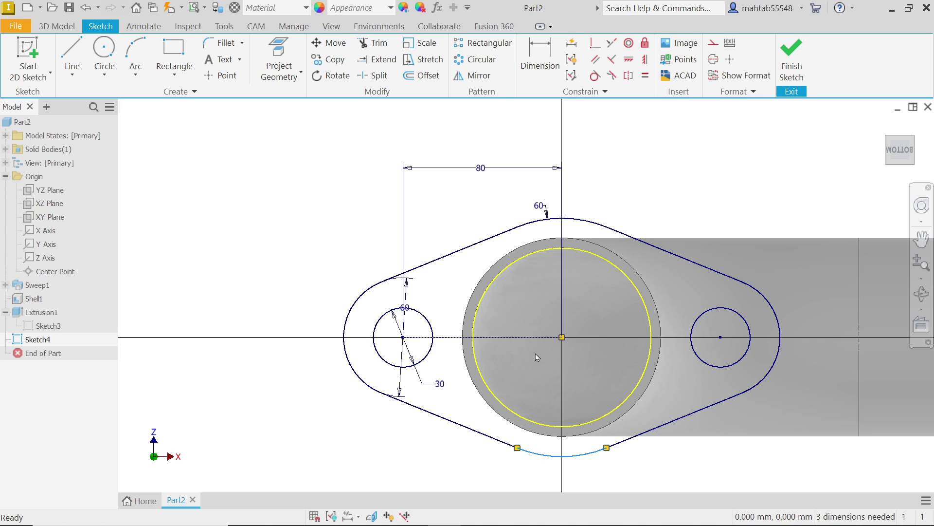
left_click(459, 252)
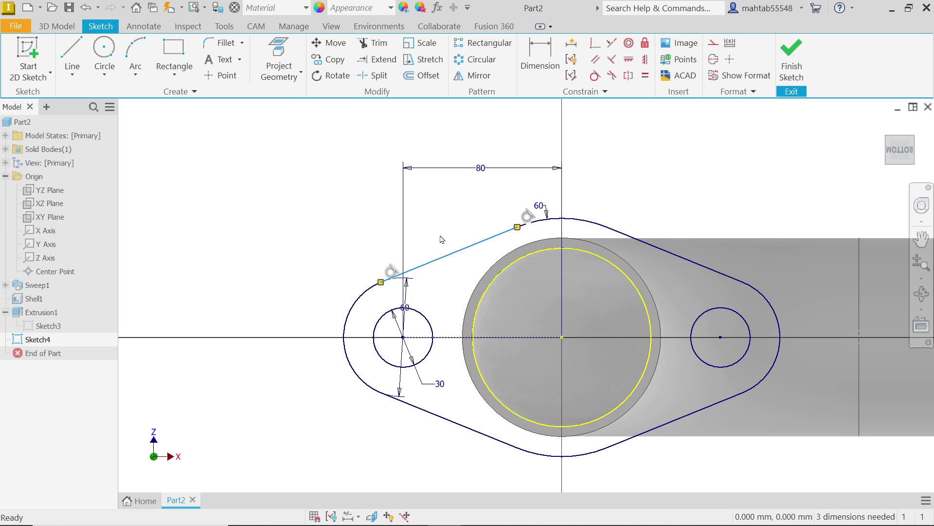
Add driven dimensions for the mirrored hole's distance from the flange centre and for its diameter
left_click(528, 69)
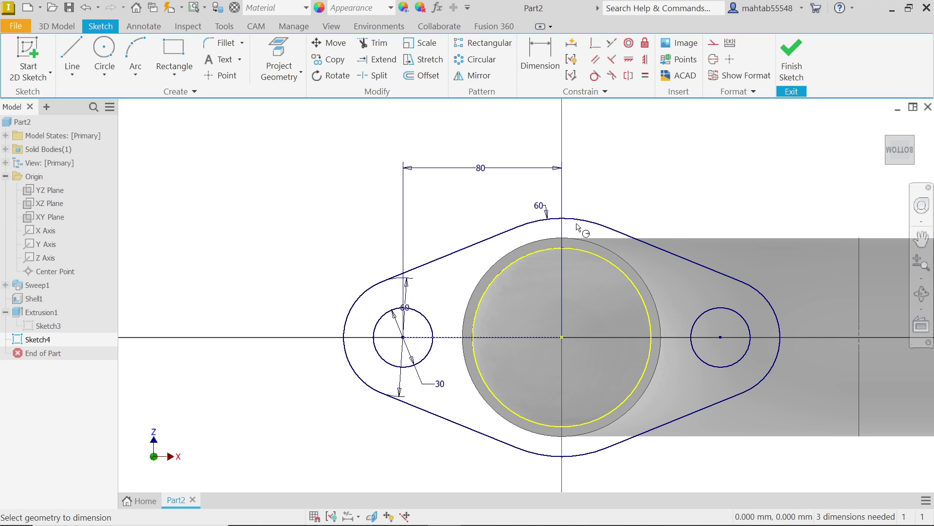
left_click(562, 337)
left_click(720, 337)
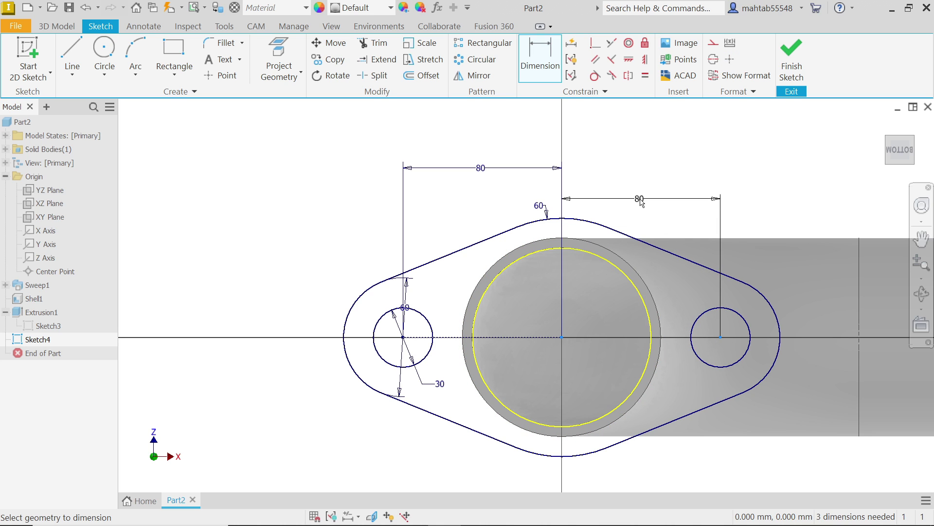
left_click(641, 203)
left_click(283, 117)
left_click(746, 349)
left_click(738, 361)
left_click(282, 117)
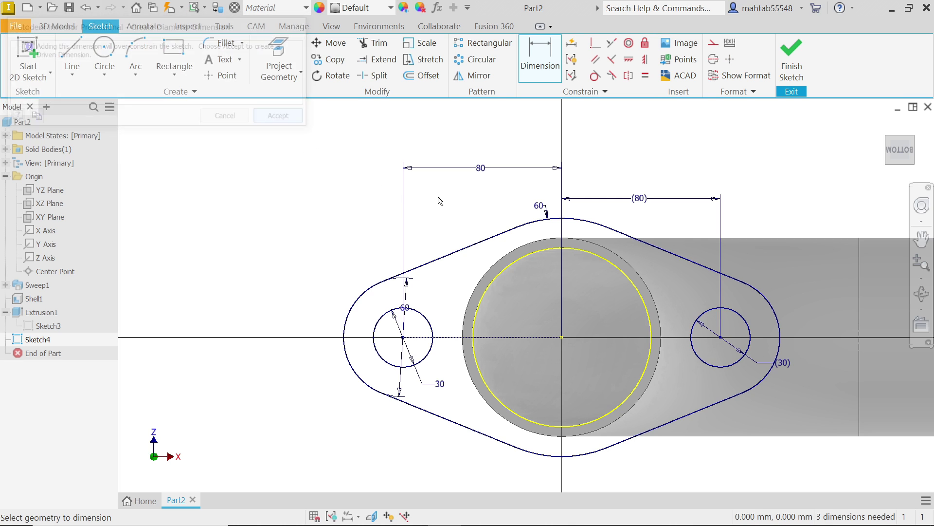
Add driven dimensions for the radius of the end arc around the mirrored hole and the diameter of the projected bore circle
left_click(778, 316)
left_click(793, 286)
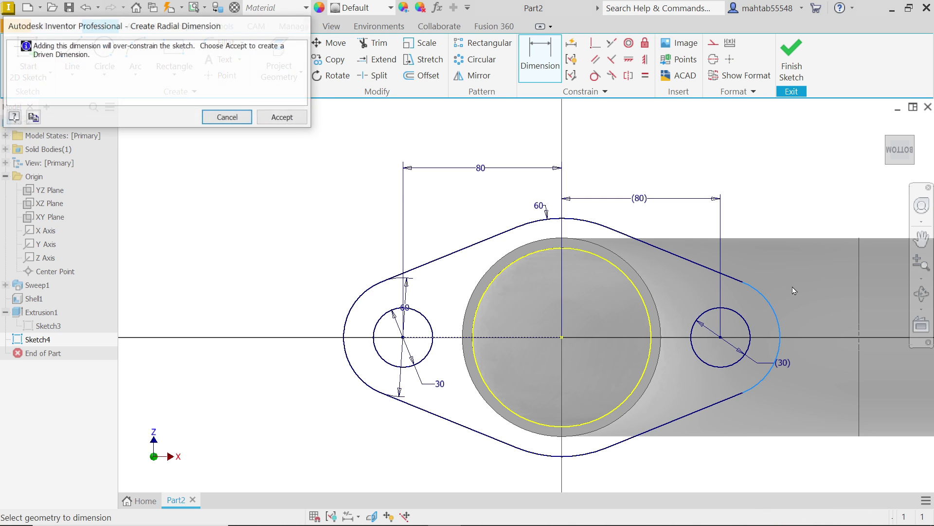
left_click(282, 118)
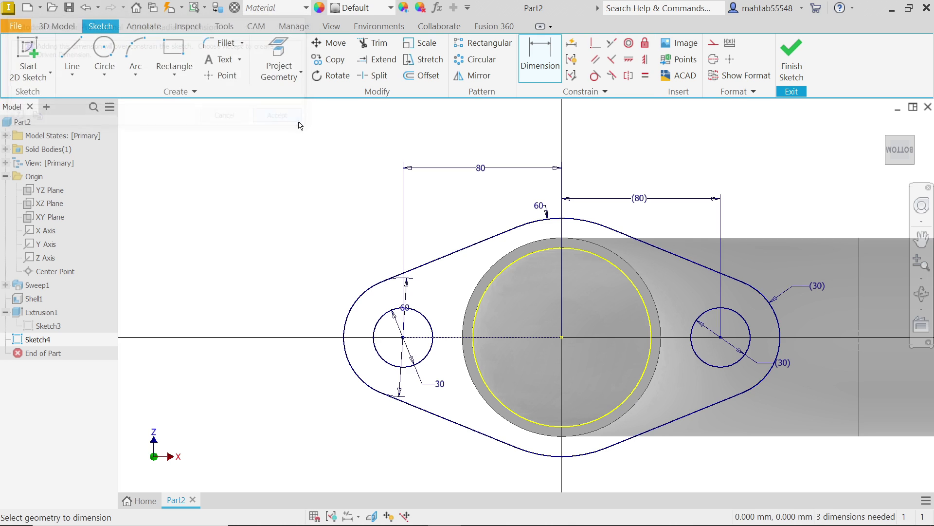
left_click(538, 287)
left_click(518, 302)
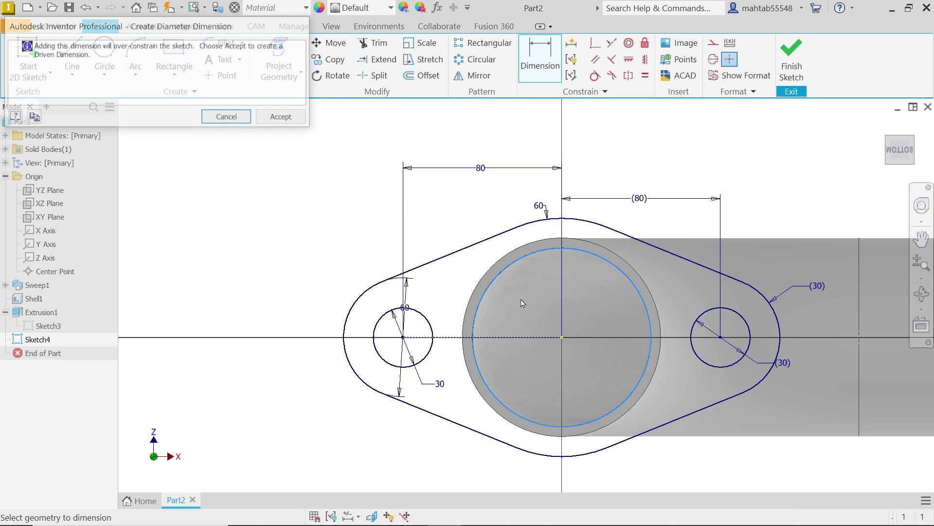
left_click(282, 117)
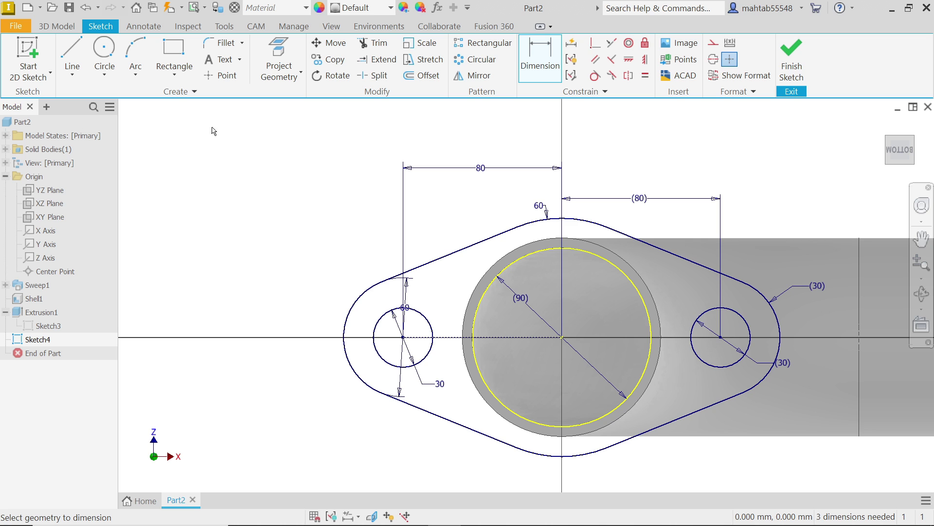
Finish the sketch and extrude the flange profile 20 mm joined to the pipe, leaving the bore and both bolt holes open
left_click(783, 63)
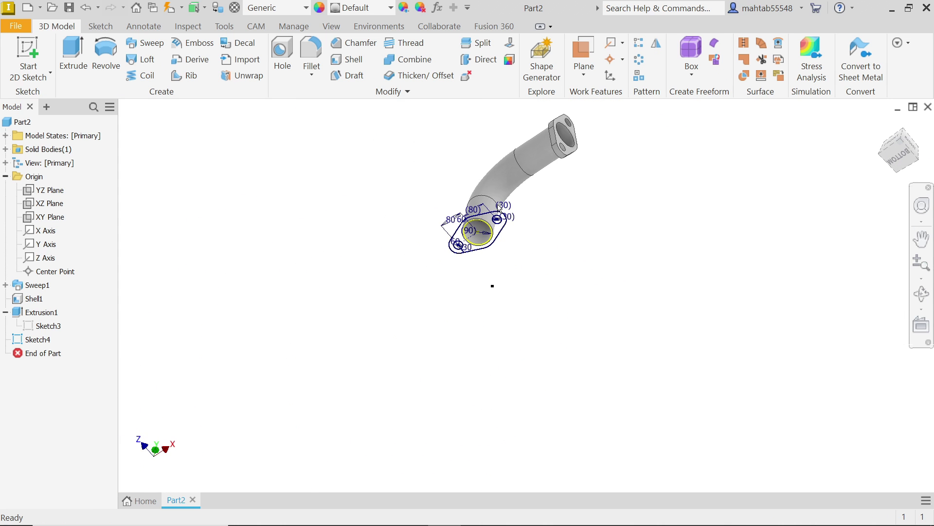
scroll(499, 208, "up", 2)
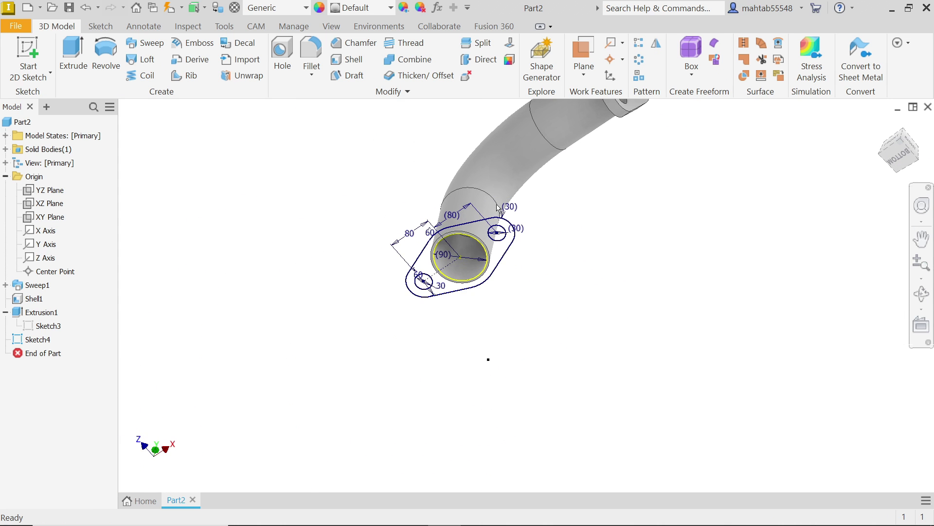
left_click(73, 59)
scroll(419, 205, "up", 2)
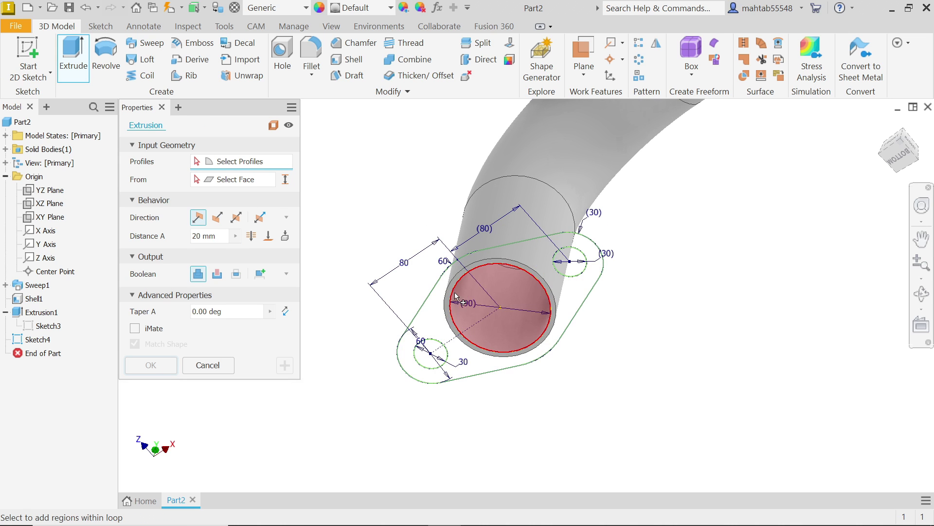
left_click(551, 277)
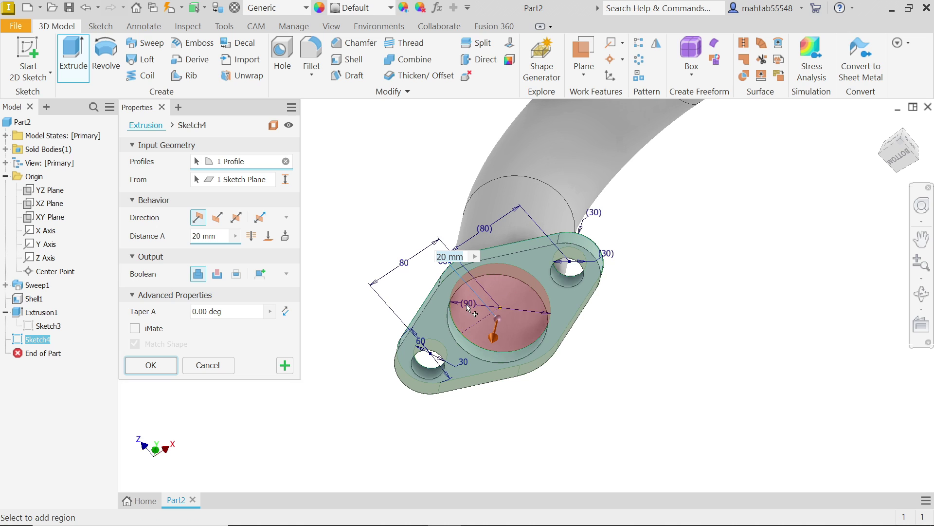
left_click(164, 367)
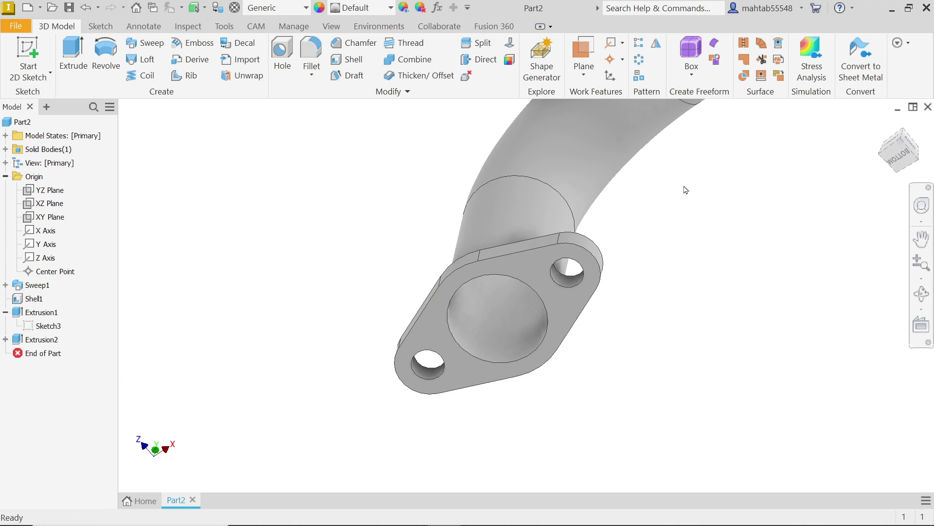
Check the rib in the reference drawing and start a new sketch on the XY plane
left_click(883, 124)
key("alt+Tab")
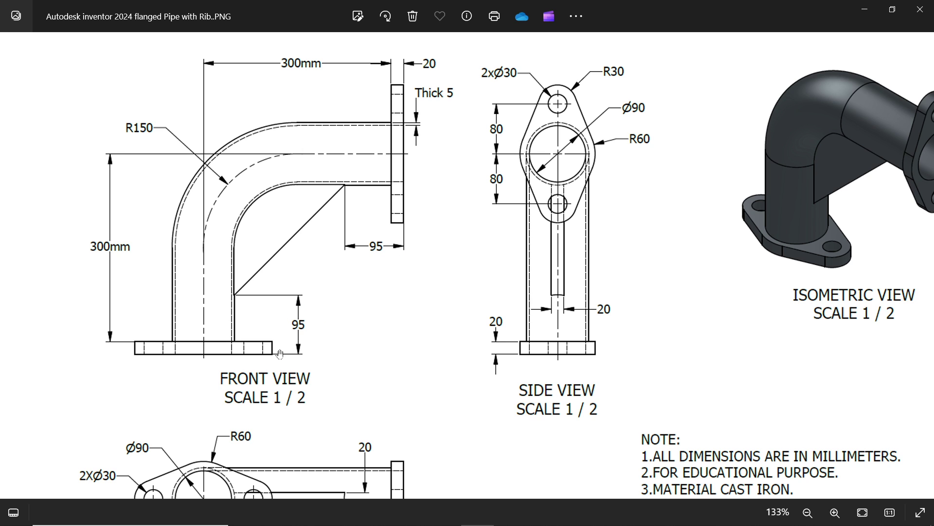
left_click(865, 10)
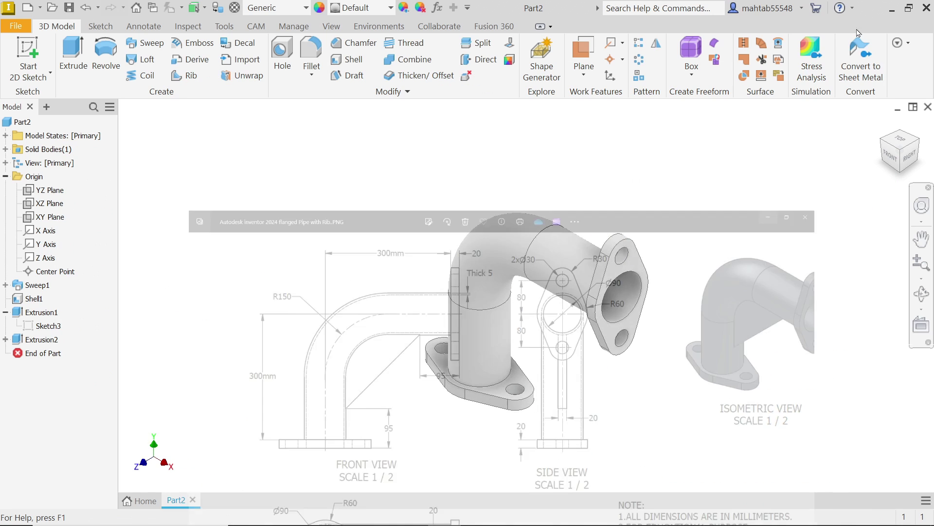
left_click(54, 217)
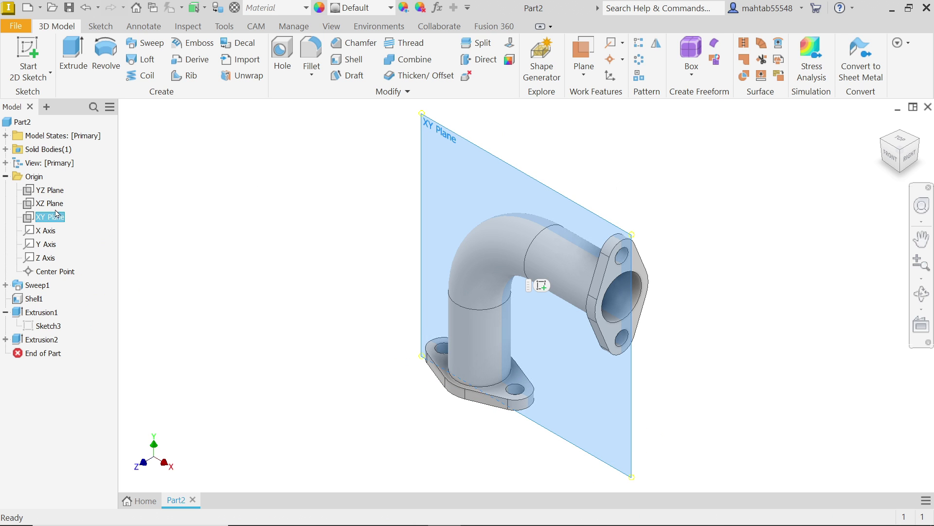
left_click(543, 285)
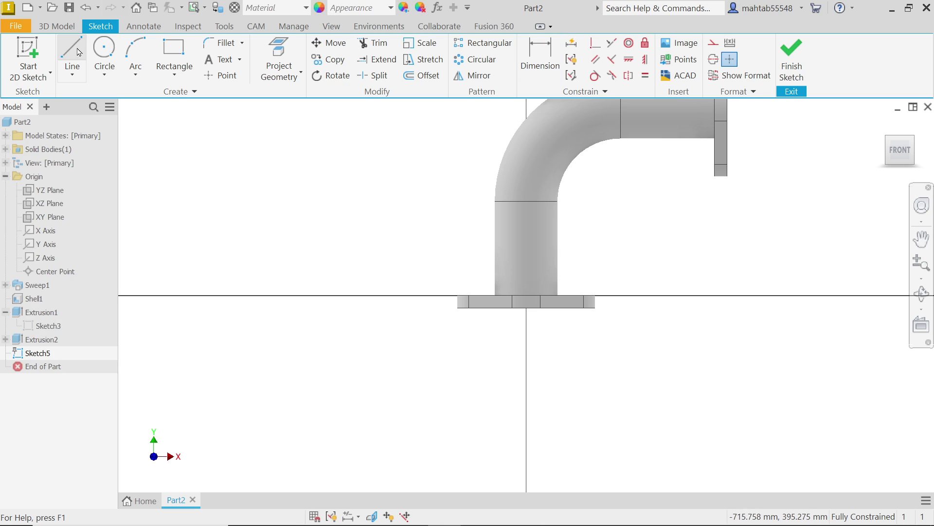
Draw a diagonal rib line from the horizontal leg's lower edge, at about X 244 mm, Y 250 mm, to the vertical leg's inner edge
key("l")
scroll(659, 138, "down", 3)
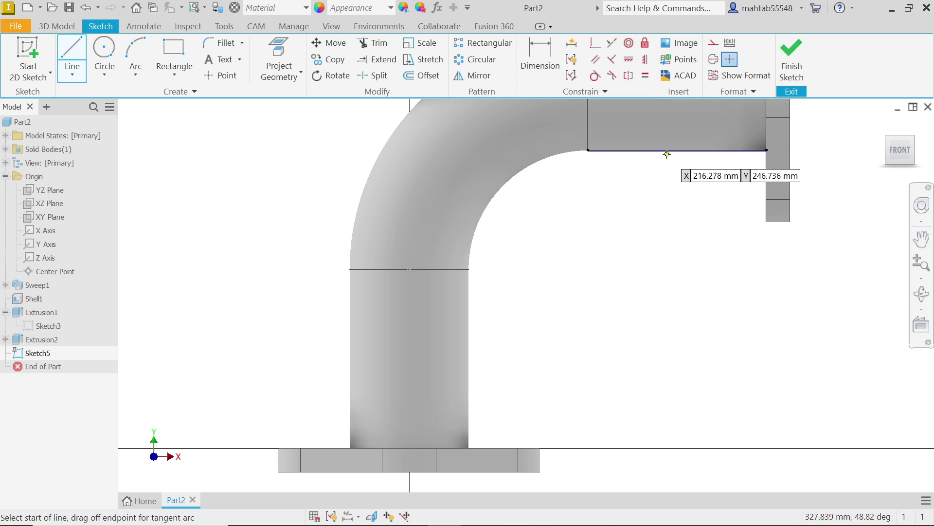
left_click(700, 152)
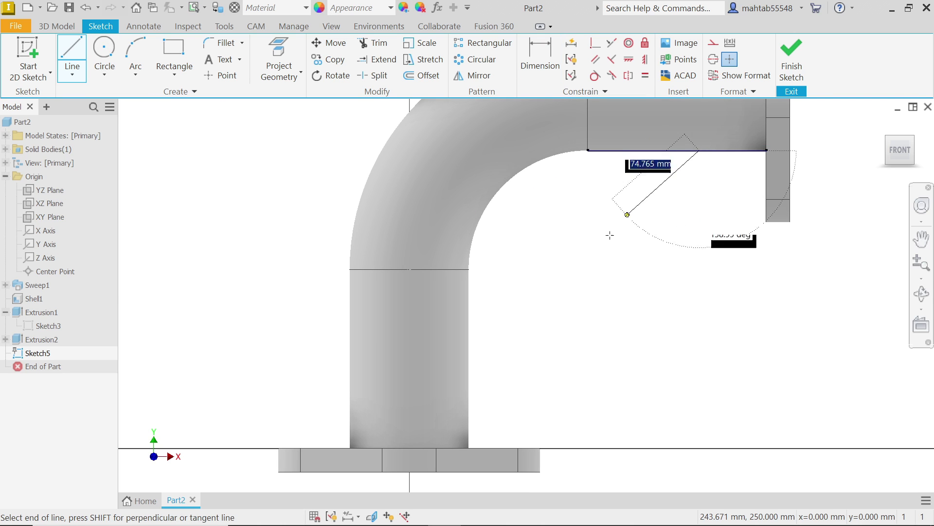
left_click(470, 374)
key("Escape")
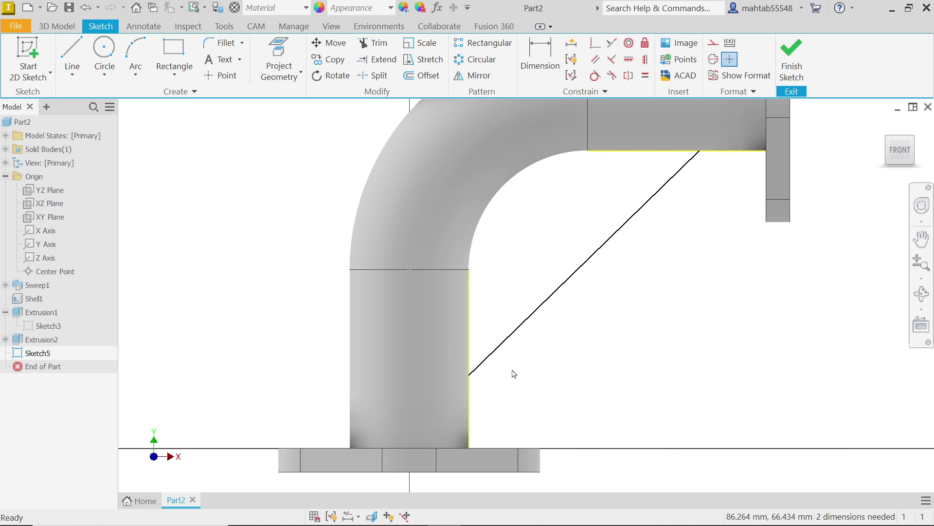
Dimension the horizontal distance from the rib line's upper end to the outer face of the vertical flange as 95 mm
left_click(540, 53)
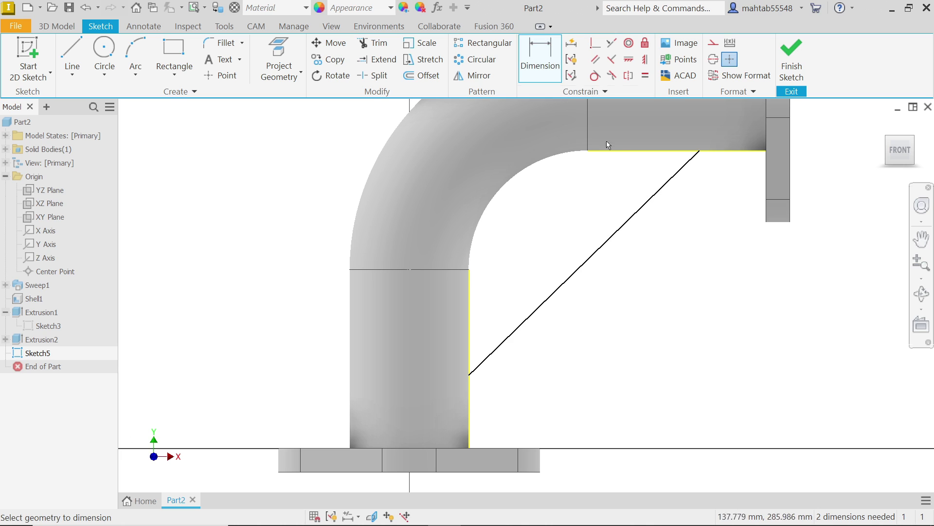
left_click(700, 151)
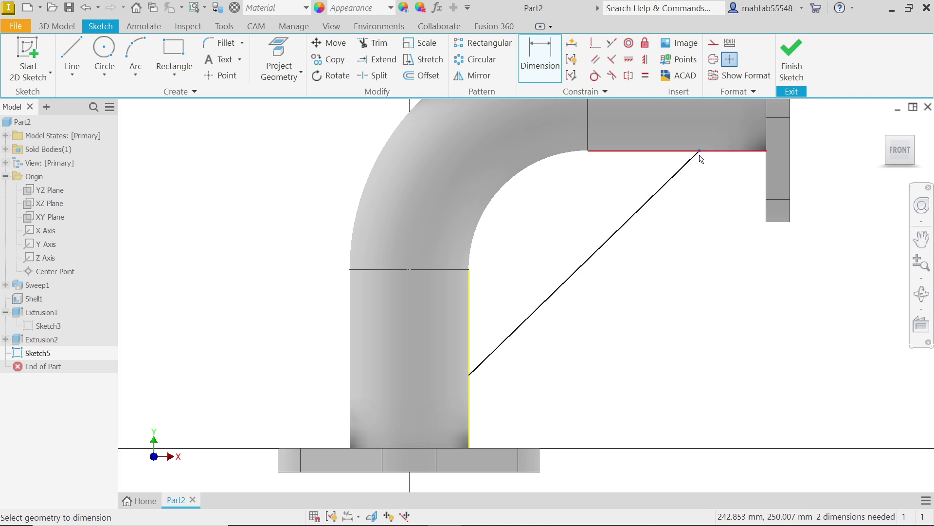
left_click(790, 195)
left_click(744, 265)
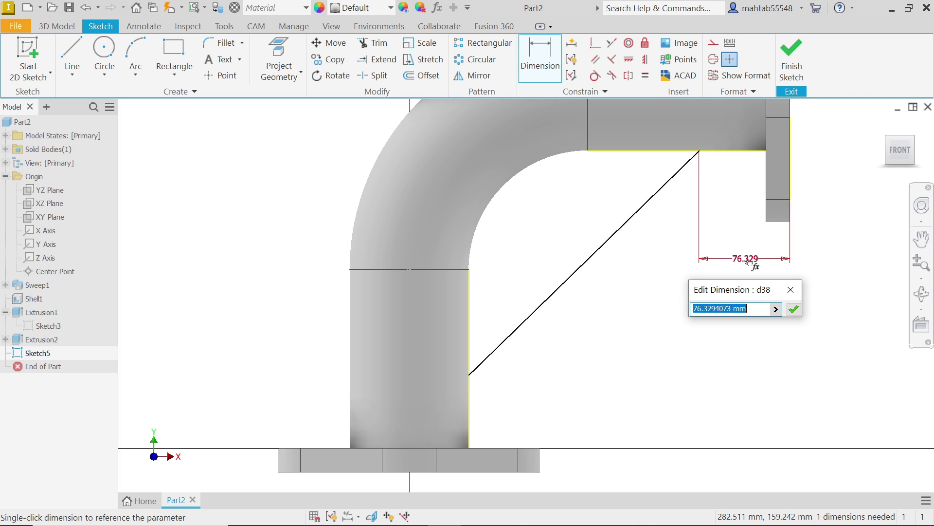
type("95")
left_click(794, 309)
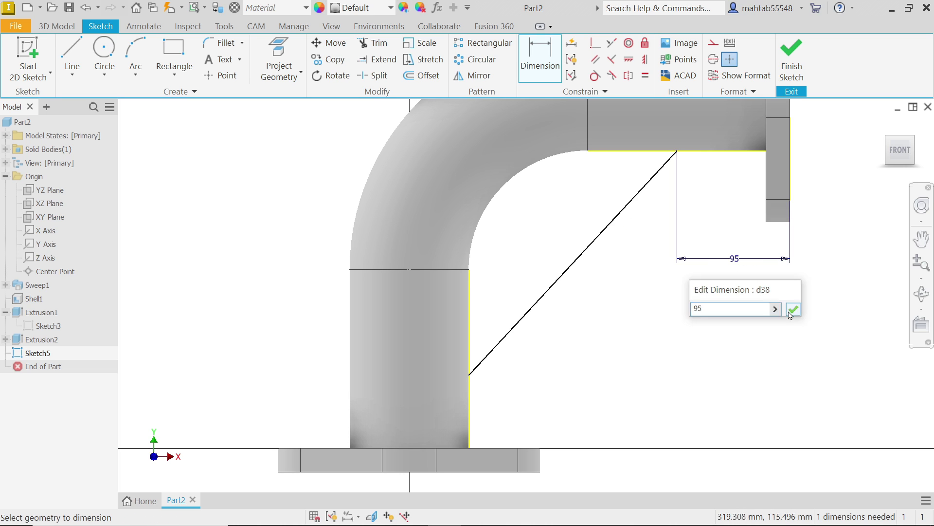
Dimension the rib line's lower end 95 mm above the base flange's bottom edge and finish the sketch
left_click(497, 471)
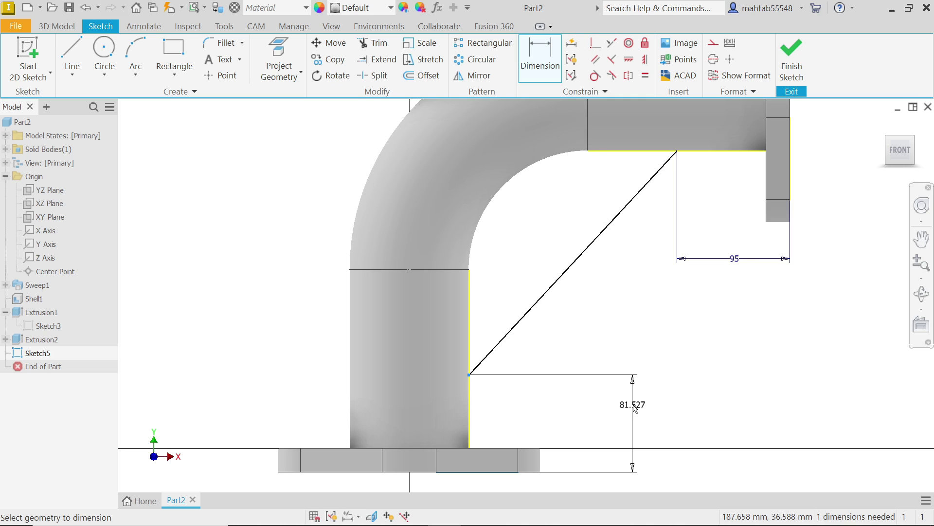
left_click(645, 411)
type("95")
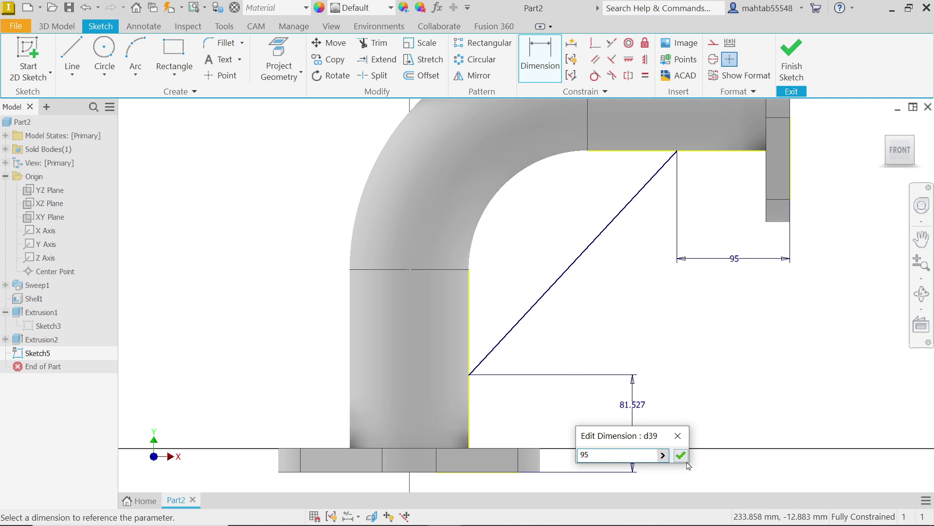
key("Return")
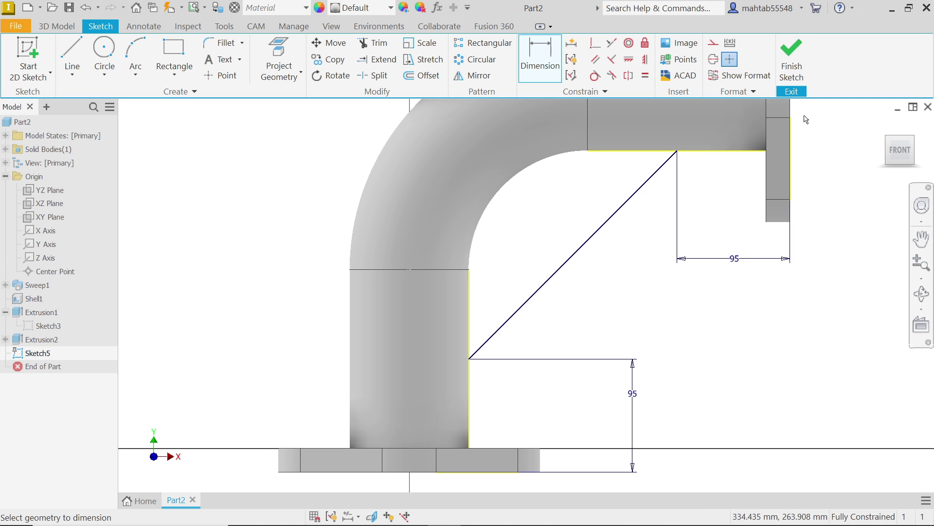
left_click(792, 59)
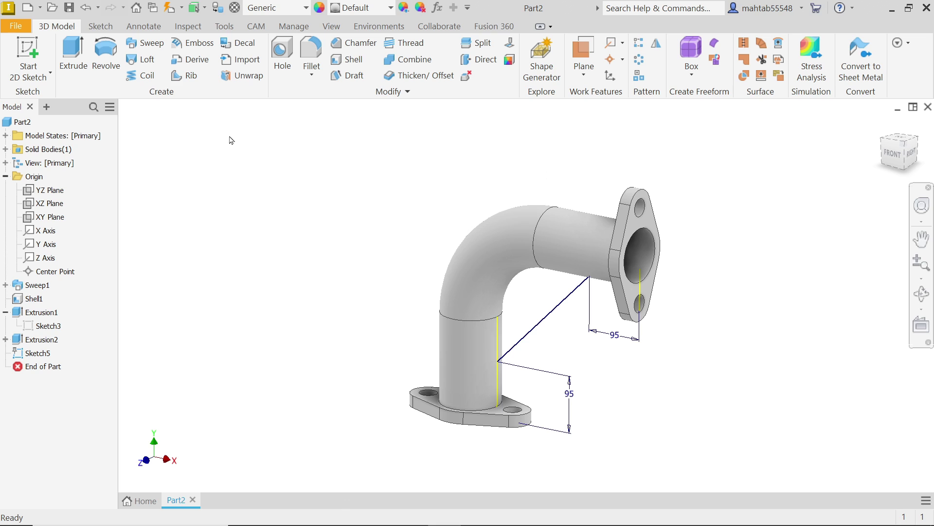
Create a 20 mm thick rib parallel to the sketch plane from the diagonal line, filling toward the inner bend of the pipe
left_click(184, 75)
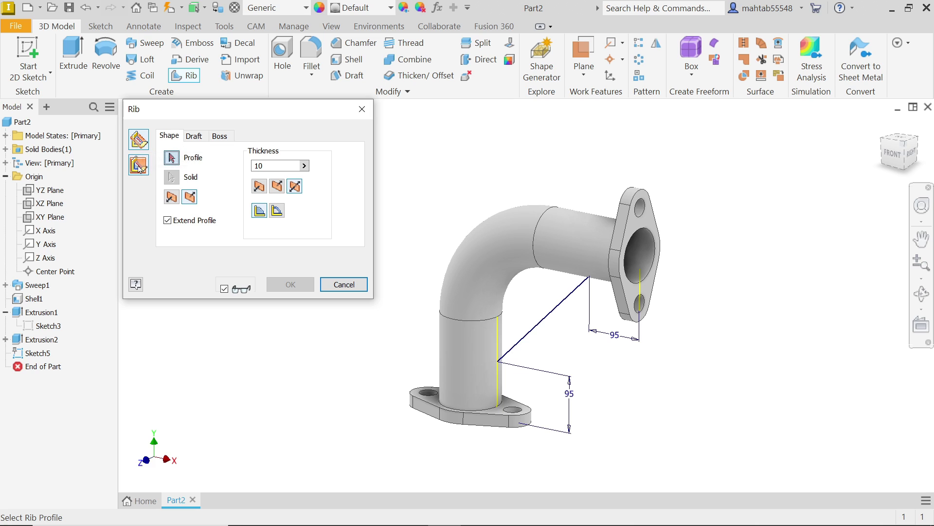
left_click(139, 166)
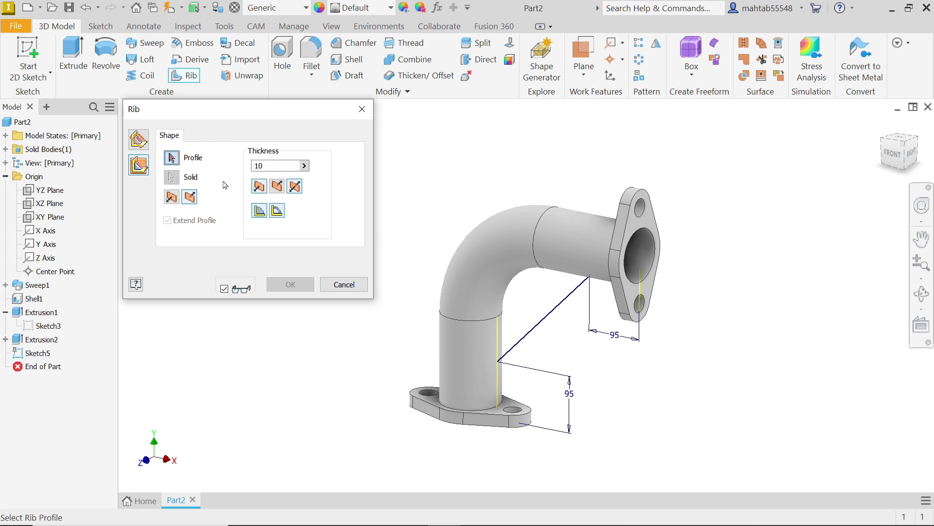
left_click(549, 320)
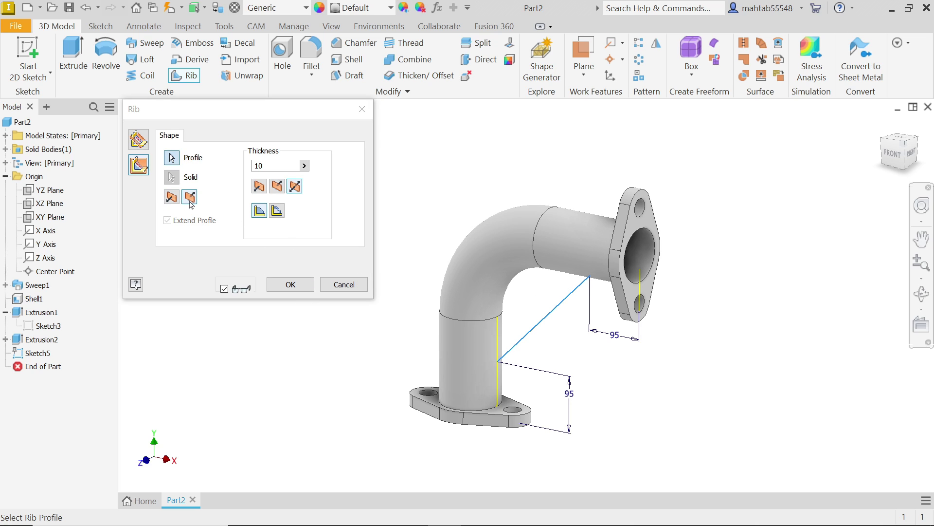
left_click(171, 202)
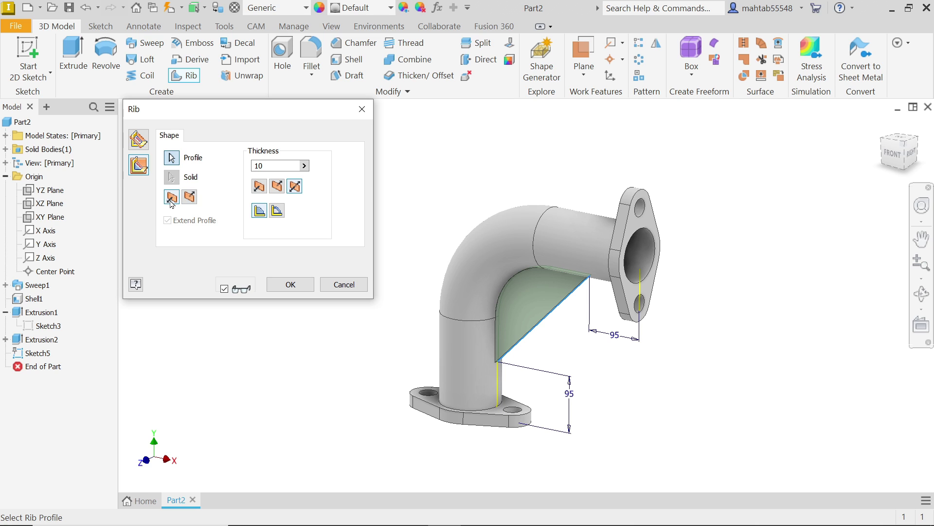
scroll(572, 317, "up", 3)
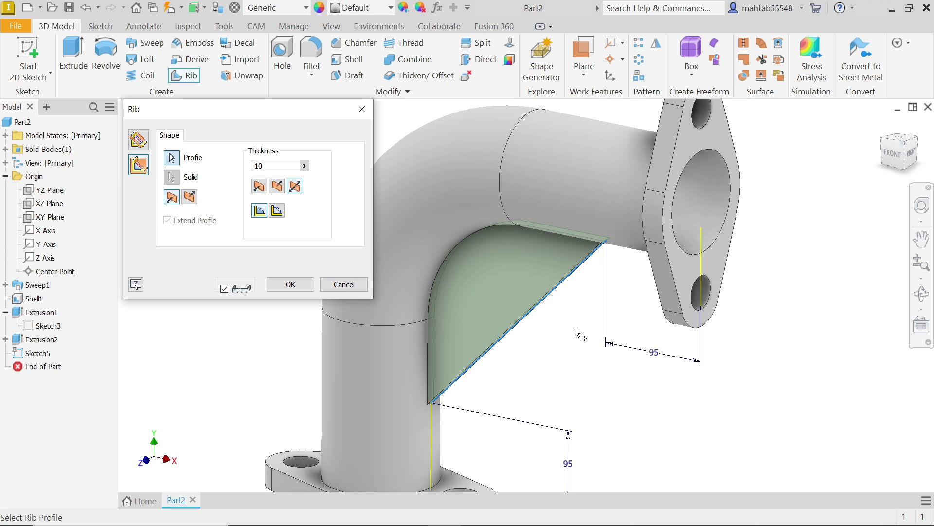
middle_click_drag(582, 346, 553, 323, "shift")
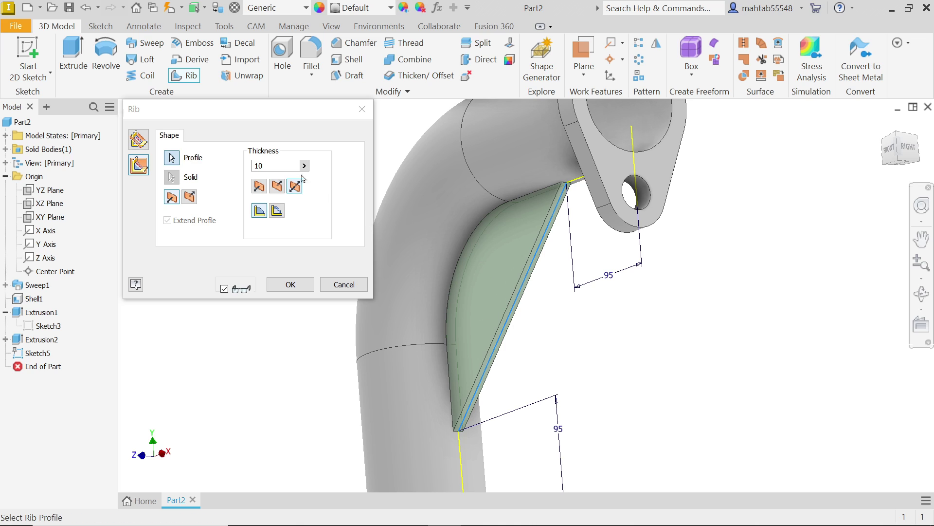
left_click(265, 166)
type("20")
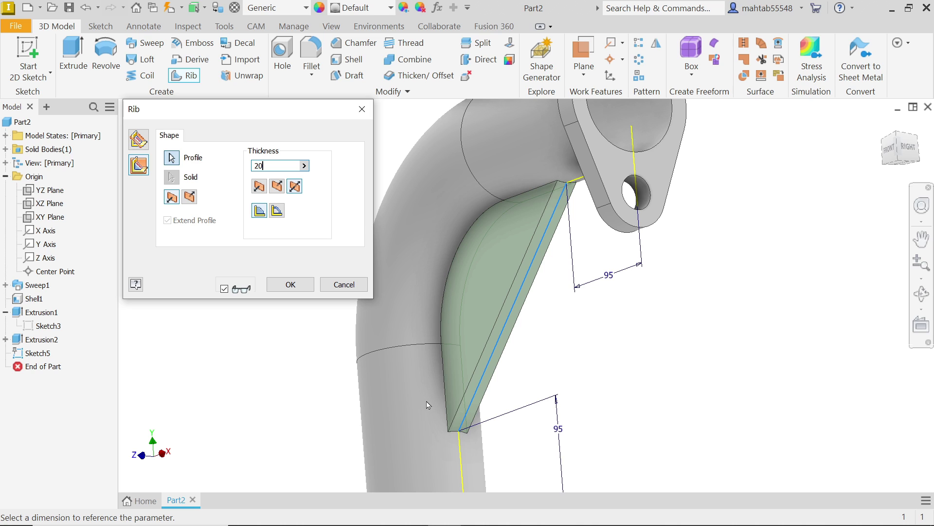
left_click(224, 289)
left_click(291, 284)
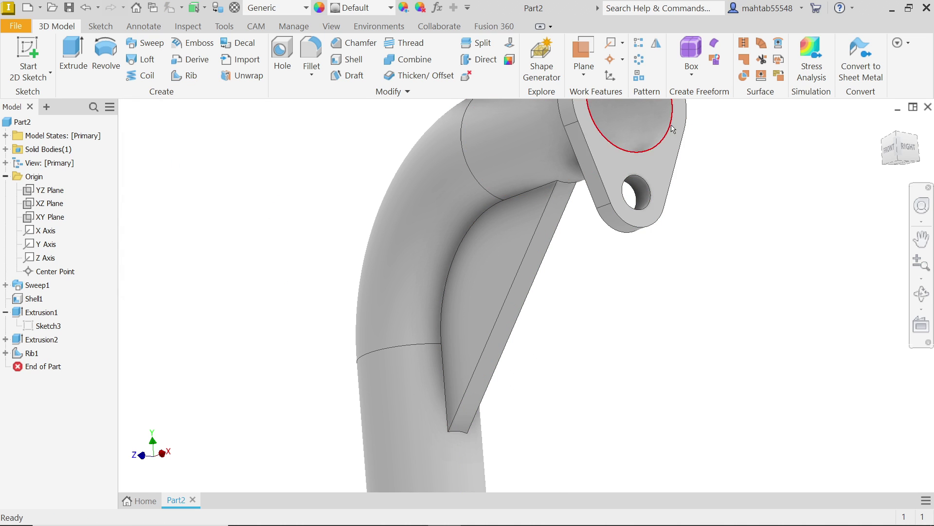
Return the model to its isometric home view and assign the Iron, Cast material to the part
left_click(879, 122)
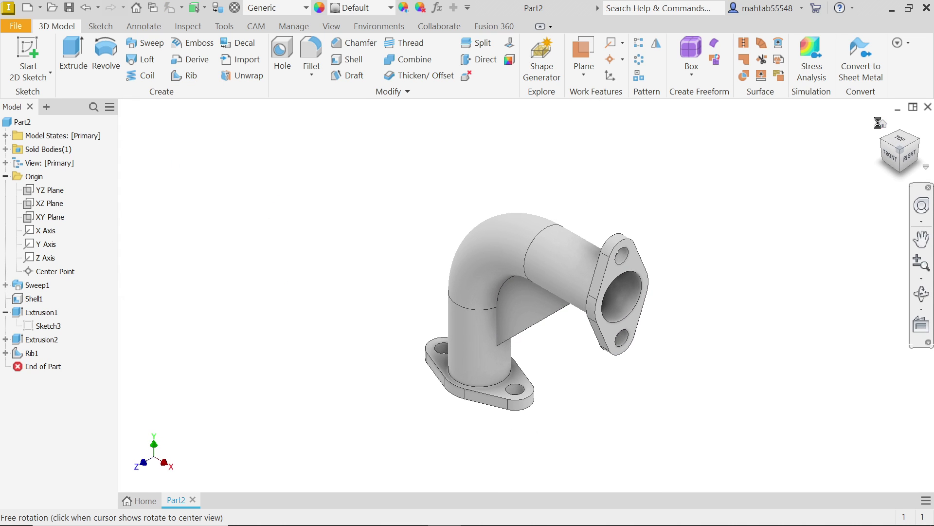
scroll(570, 326, "down", 3)
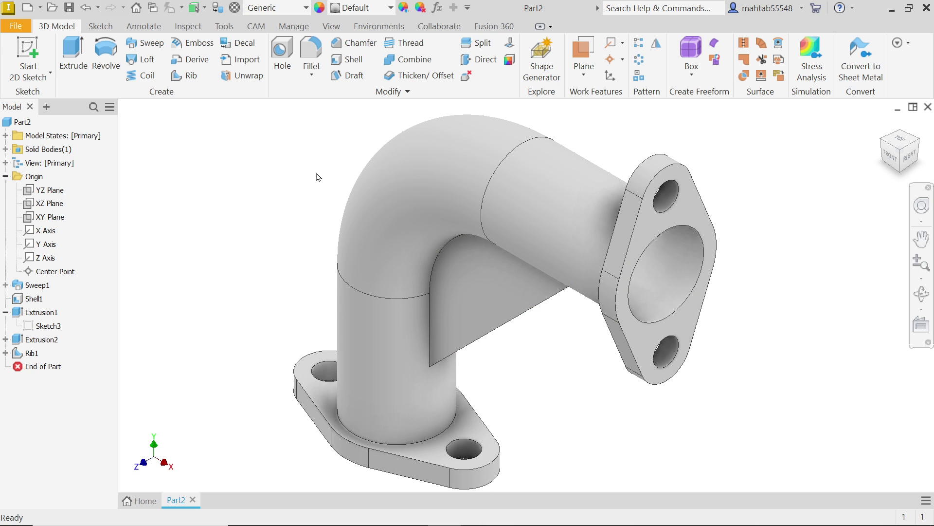
left_click(283, 8)
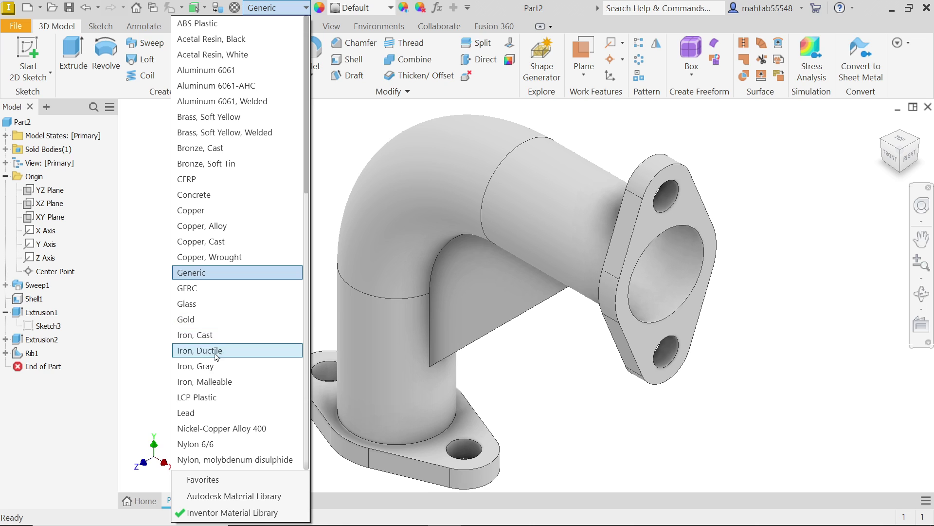
left_click(200, 336)
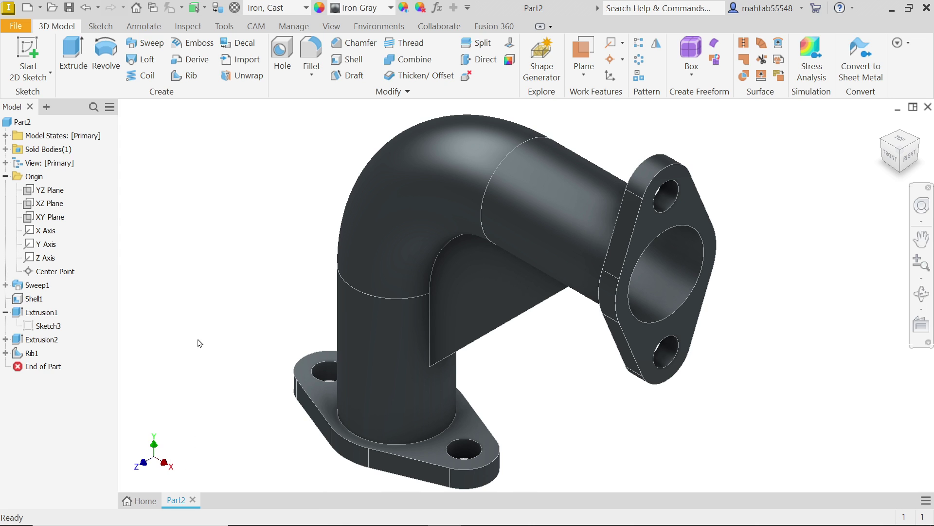